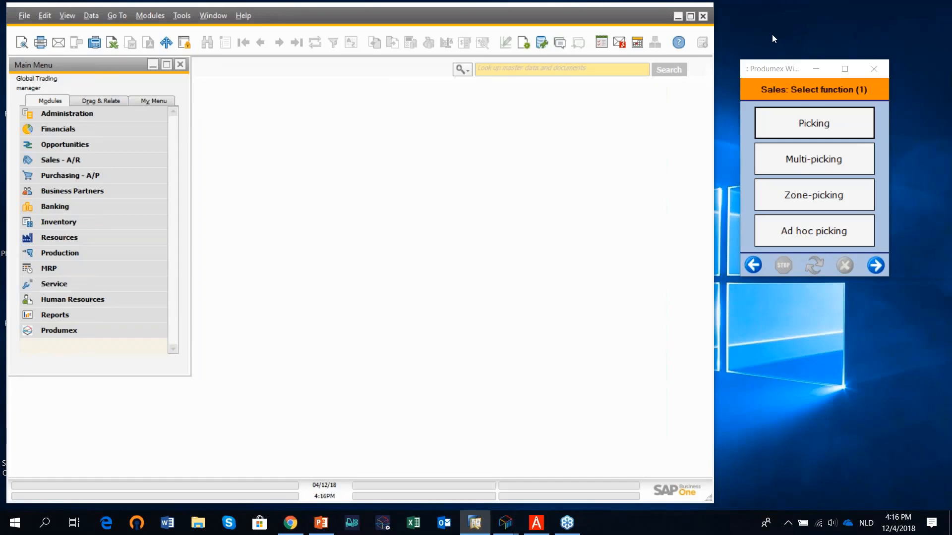
- Return the handheld terminal to its top-level function selection and expand the Produmex module in the SAP Business One main menu
{"action": "left_click", "coordinate": [752, 263]}
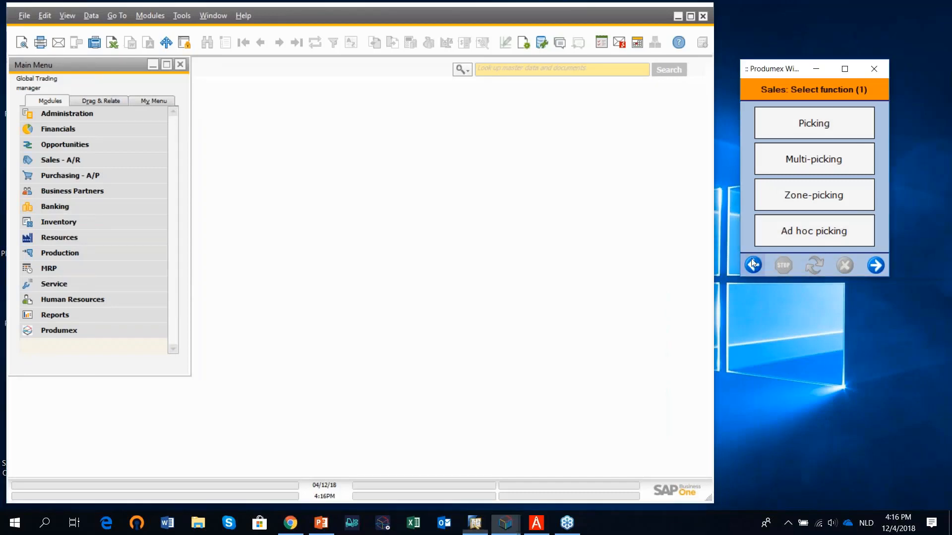
{"action": "left_click", "coordinate": [752, 264]}
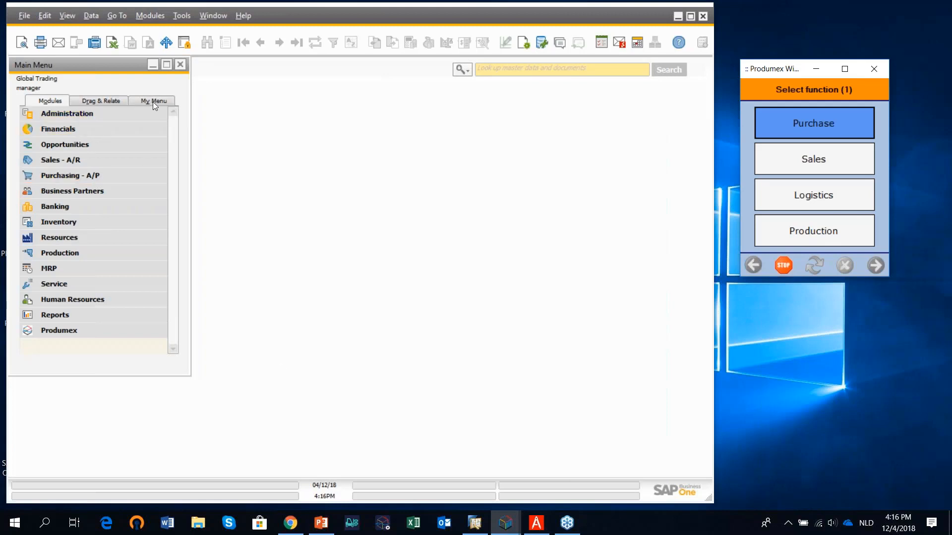
{"action": "left_click", "coordinate": [122, 332]}
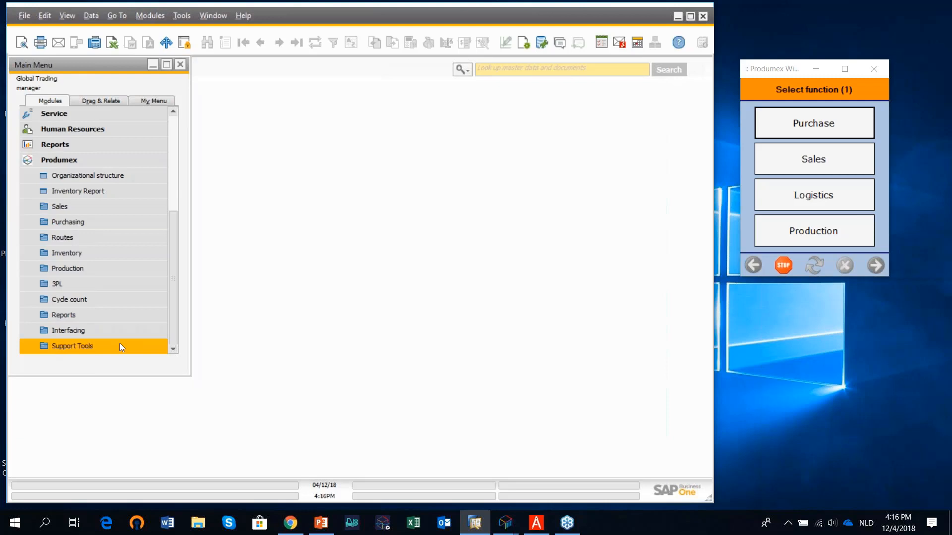
- Bring up the large Produmex terminal to view its production and packing functions, and minimise it again
{"action": "left_click", "coordinate": [769, 72]}
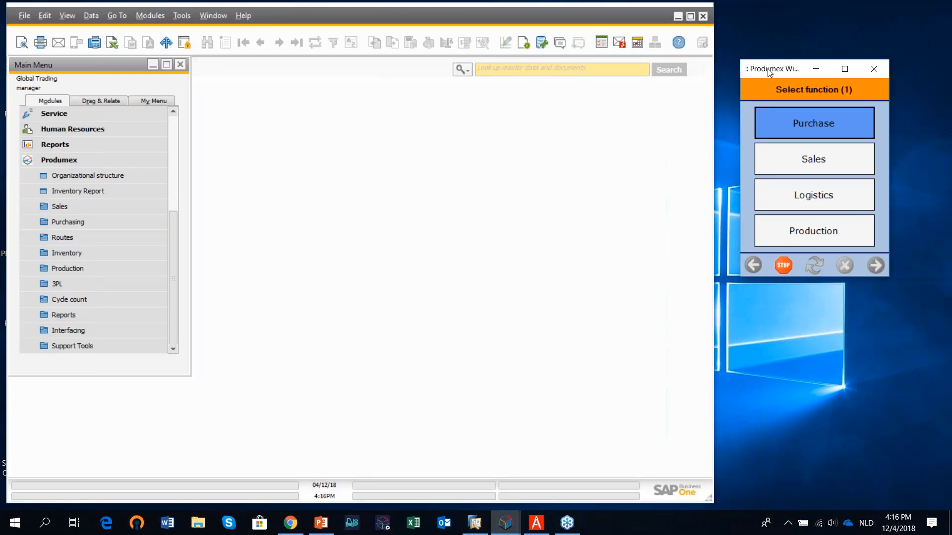
{"action": "mouse_move", "coordinate": [507, 524]}
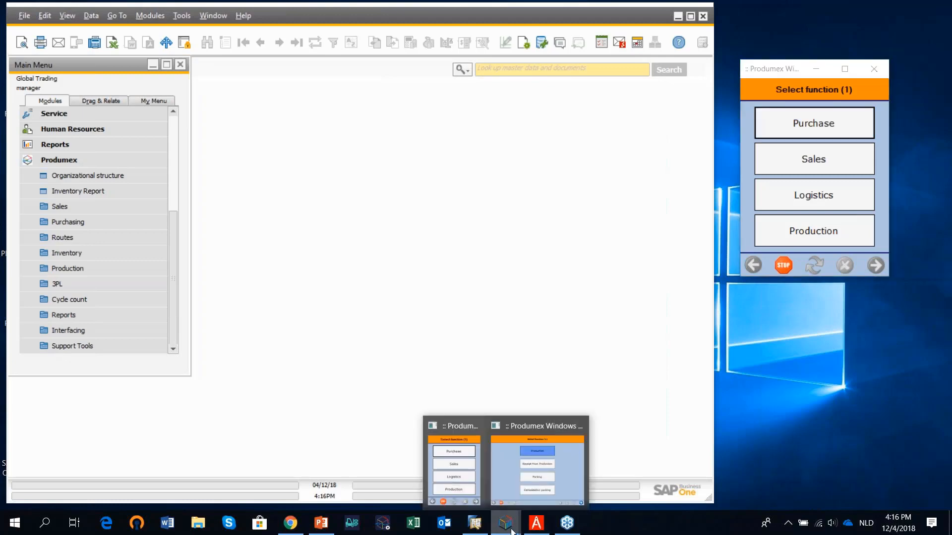
{"action": "left_click", "coordinate": [502, 484]}
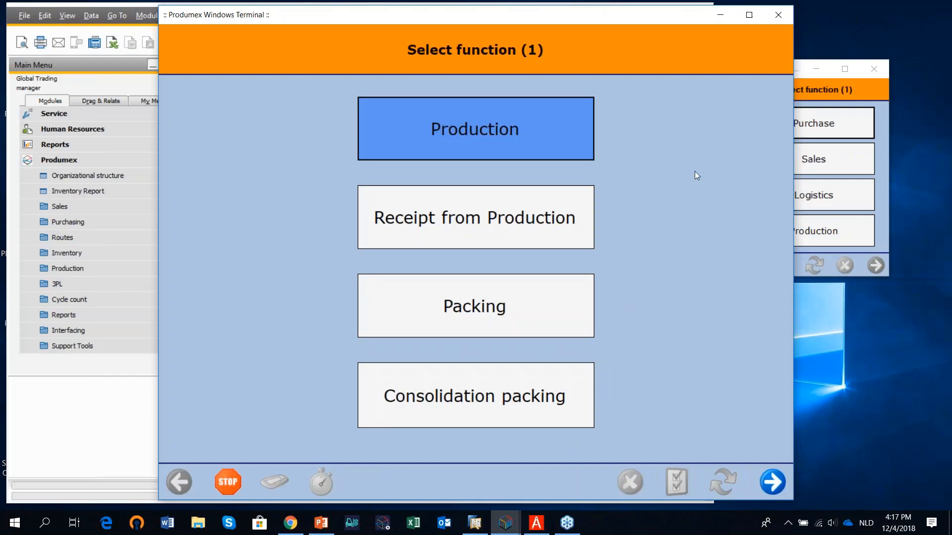
{"action": "left_click", "coordinate": [720, 14]}
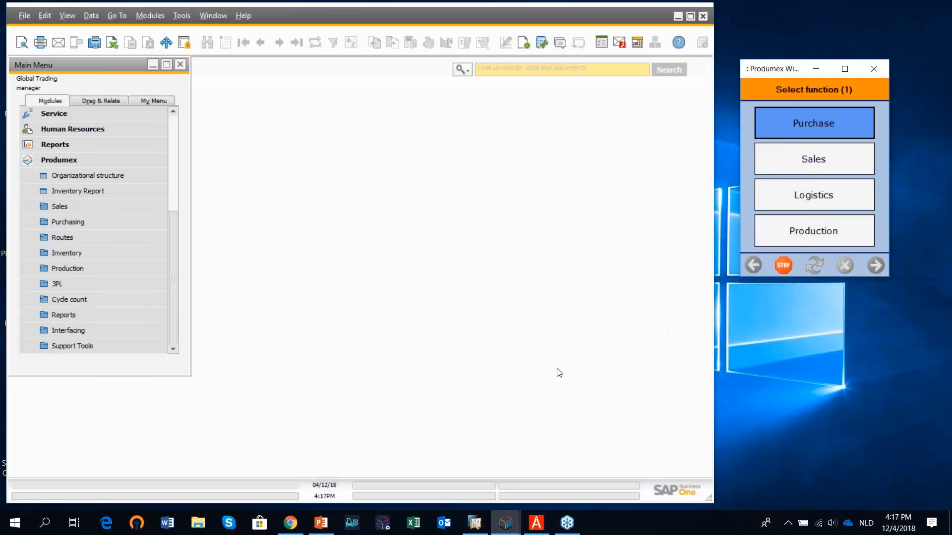
- Open the Produmex organizational structure, expand Global Trading to list its warehouses, and widen the tree
{"action": "left_click", "coordinate": [80, 178]}
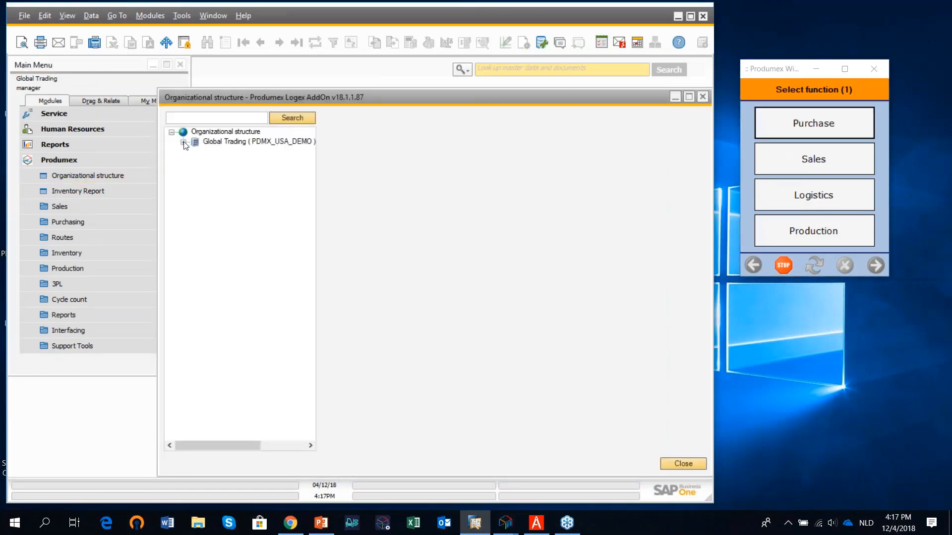
{"action": "left_click", "coordinate": [183, 143]}
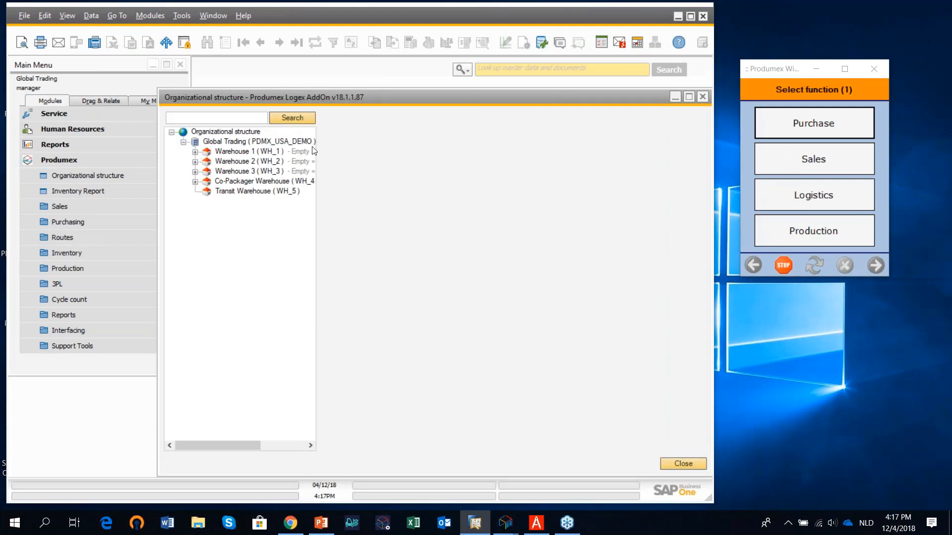
{"action": "left_click_drag", "start_coordinate": [315, 150], "coordinate": [373, 152]}
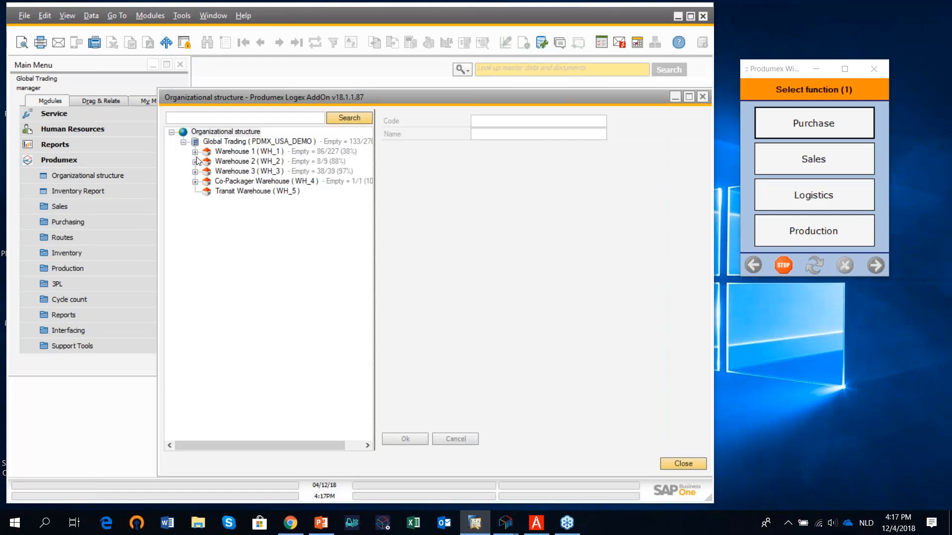
- View the settings of Warehouse 1 and expand it to show its printers, scanners and zones
{"action": "left_click", "coordinate": [226, 152]}
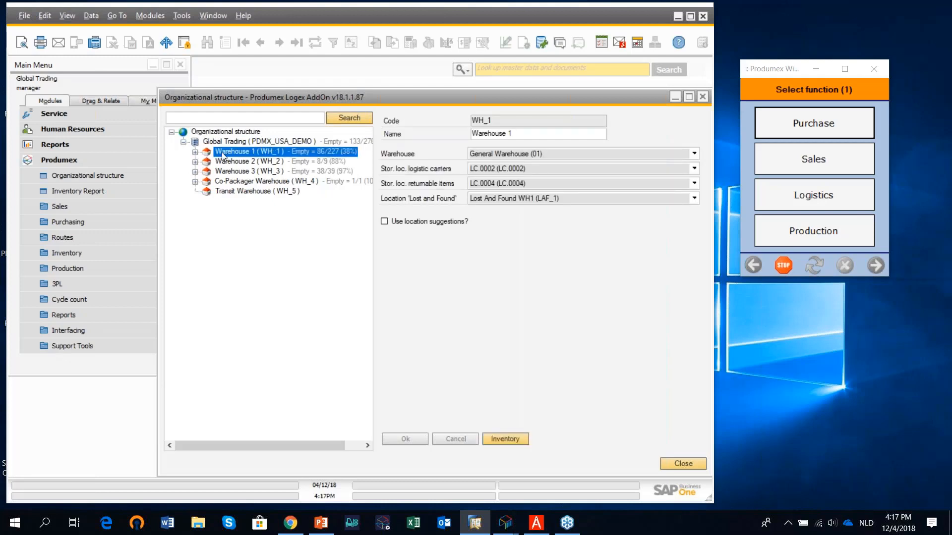
{"action": "left_click", "coordinate": [196, 153]}
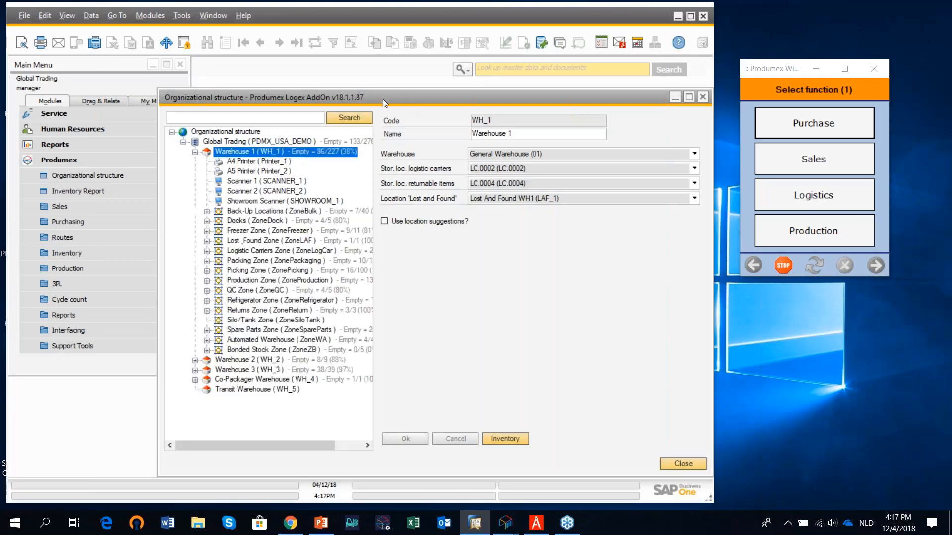
{"action": "left_click_drag", "start_coordinate": [375, 97], "coordinate": [355, 87]}
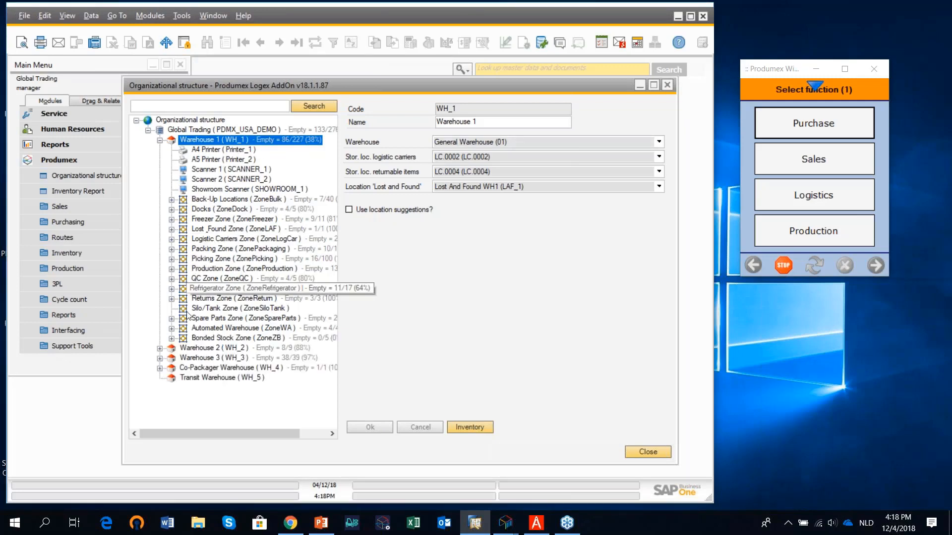
- Expand the Docks zone and Aisle 1 of the Picking Zone to show their locations
{"action": "left_click", "coordinate": [171, 210]}
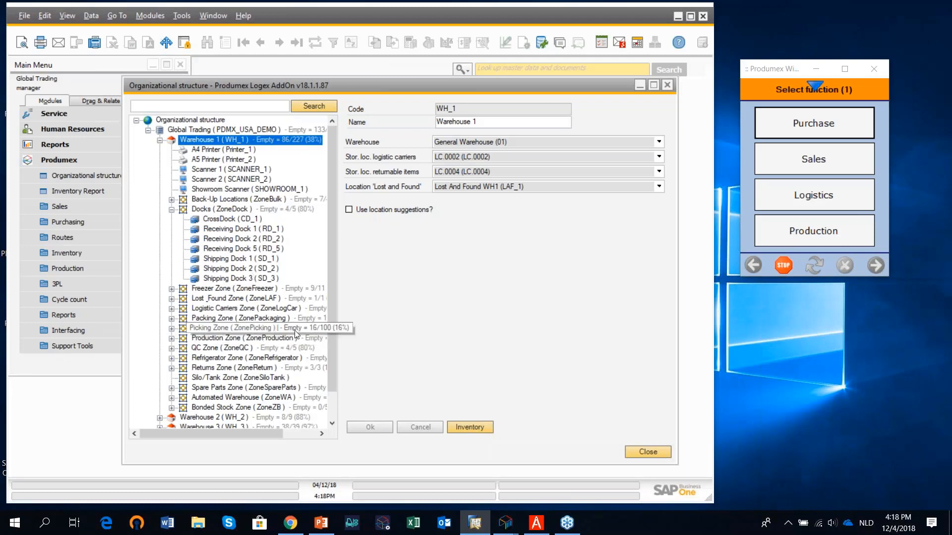
{"action": "scroll", "coordinate": [334, 269], "scroll_direction": "down", "scroll_amount": 1}
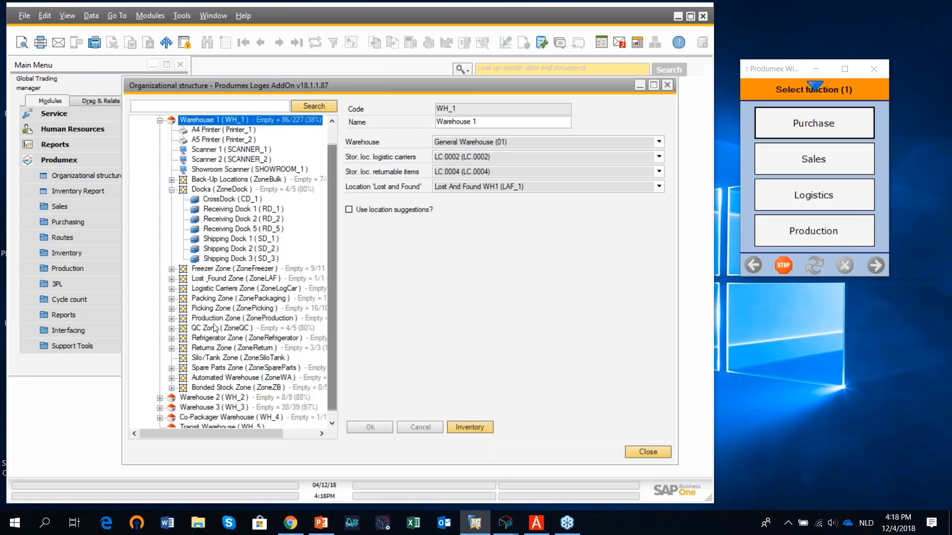
{"action": "left_click", "coordinate": [172, 309]}
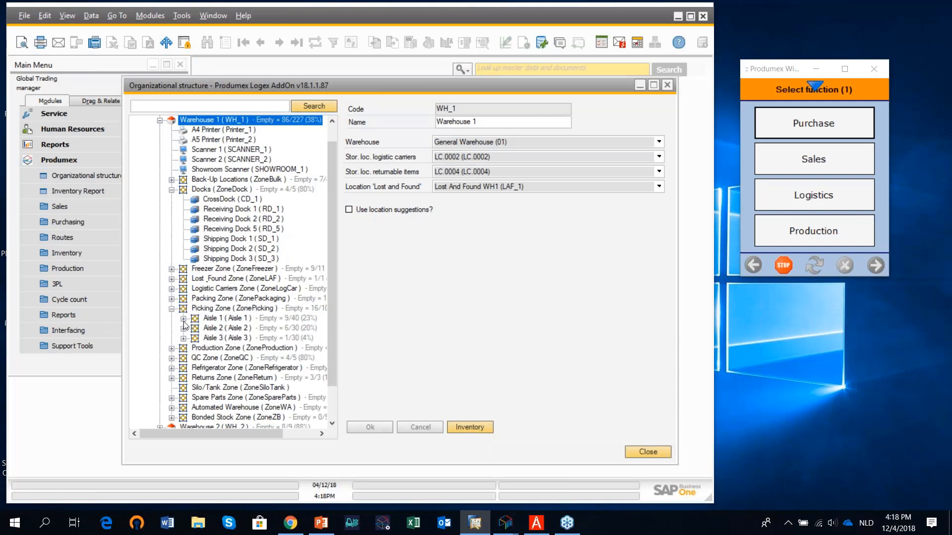
{"action": "left_click", "coordinate": [184, 319]}
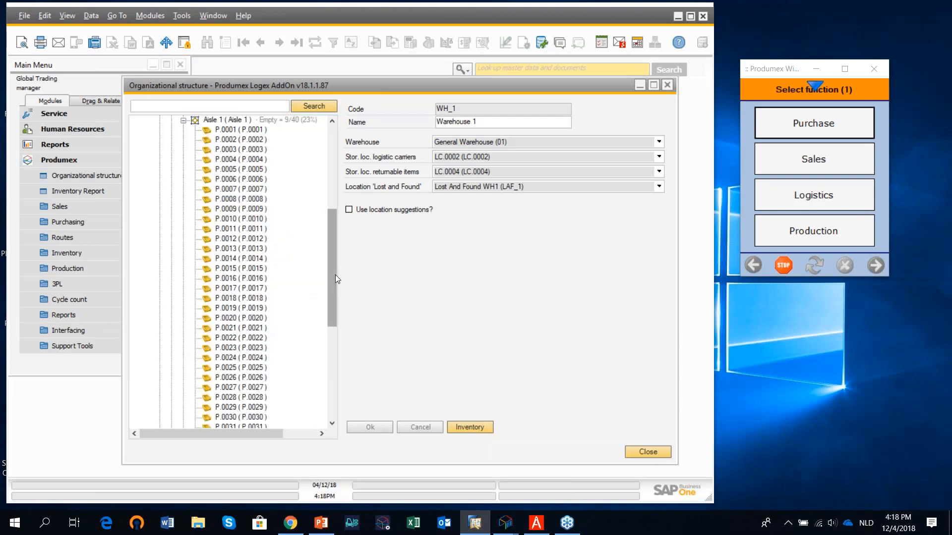
- Examine the general settings of locations P.0003 and P.0036 in Aisle 1, including the fixed item and replenishment quantities
{"action": "left_click_drag", "start_coordinate": [334, 273], "coordinate": [343, 242]}
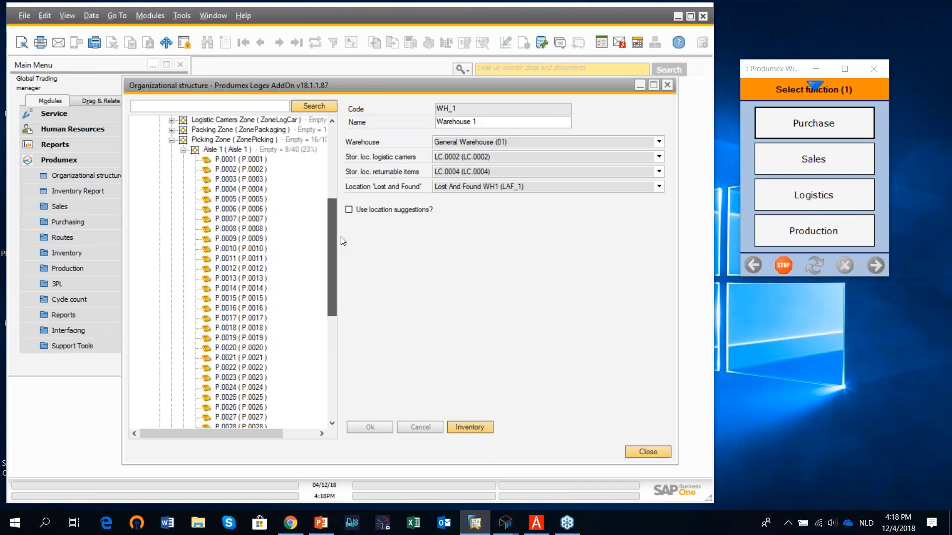
{"action": "left_click", "coordinate": [257, 180]}
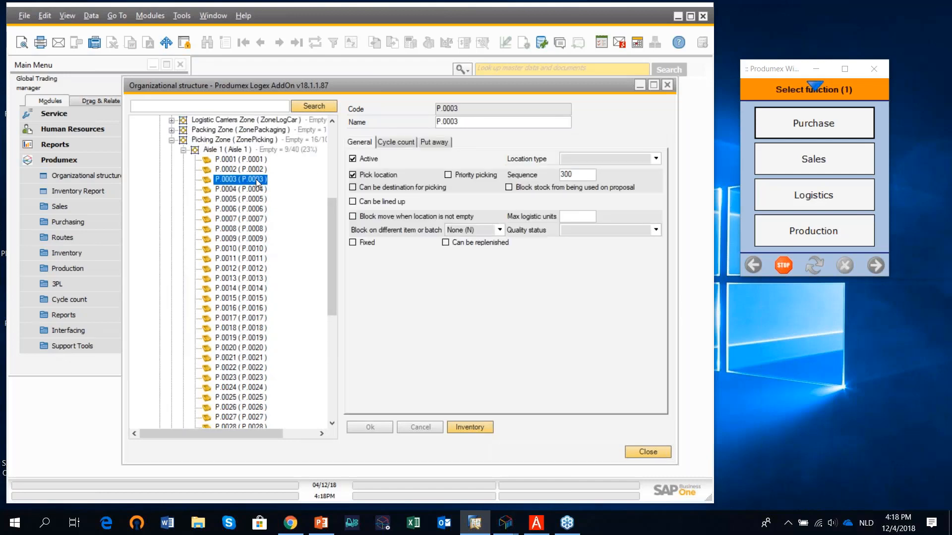
{"action": "left_click", "coordinate": [257, 170]}
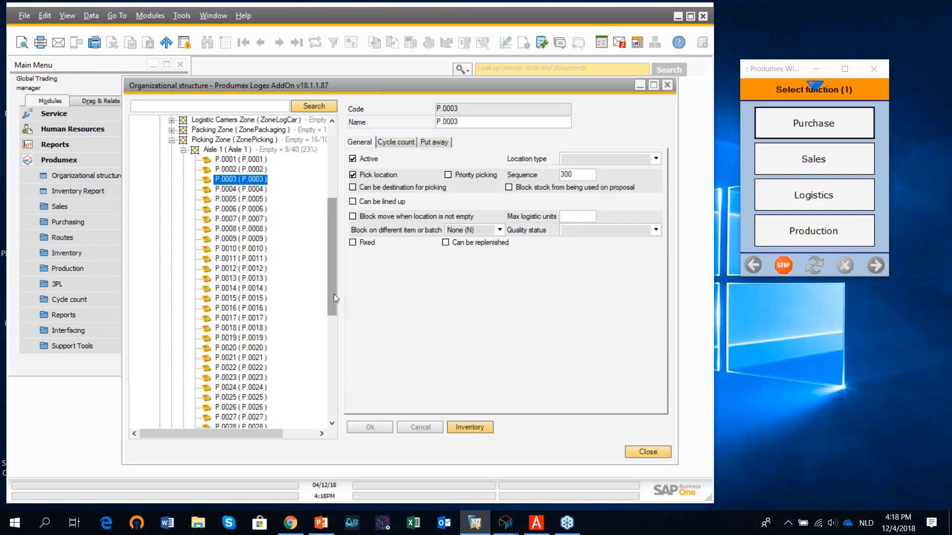
{"action": "left_click_drag", "start_coordinate": [334, 293], "coordinate": [329, 377]}
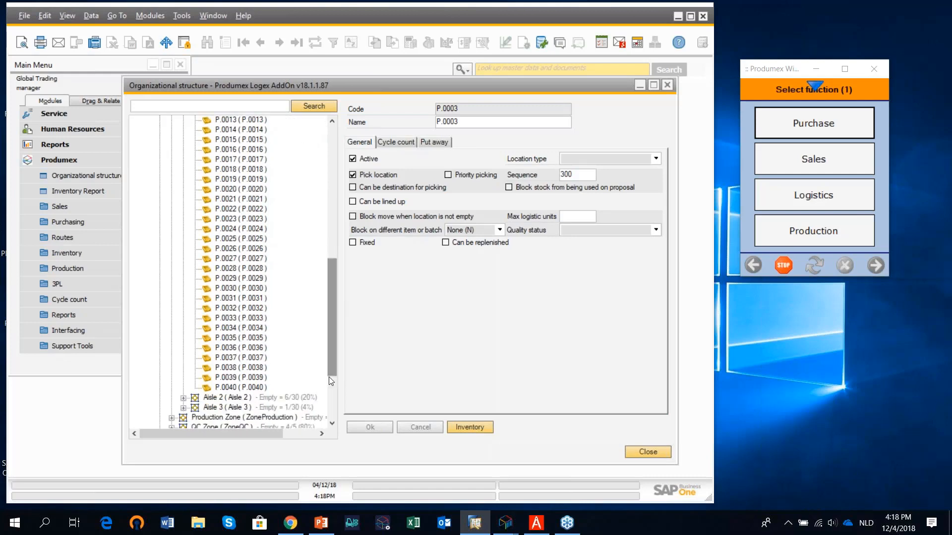
{"action": "left_click", "coordinate": [261, 349]}
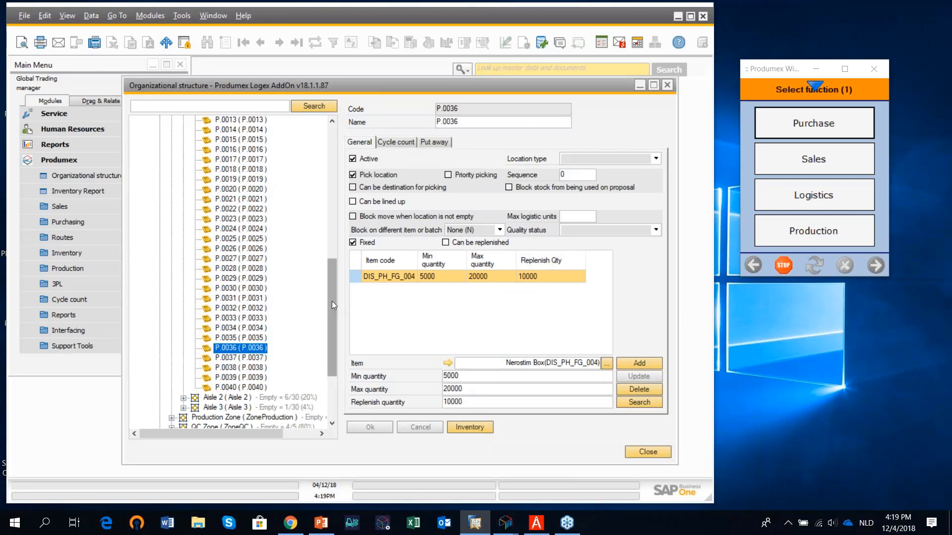
- View the zone types of Aisle 1 and expand the Packing Zone to show its picking carts, boxes and packing lines
{"action": "left_click_drag", "start_coordinate": [332, 302], "coordinate": [333, 208]}
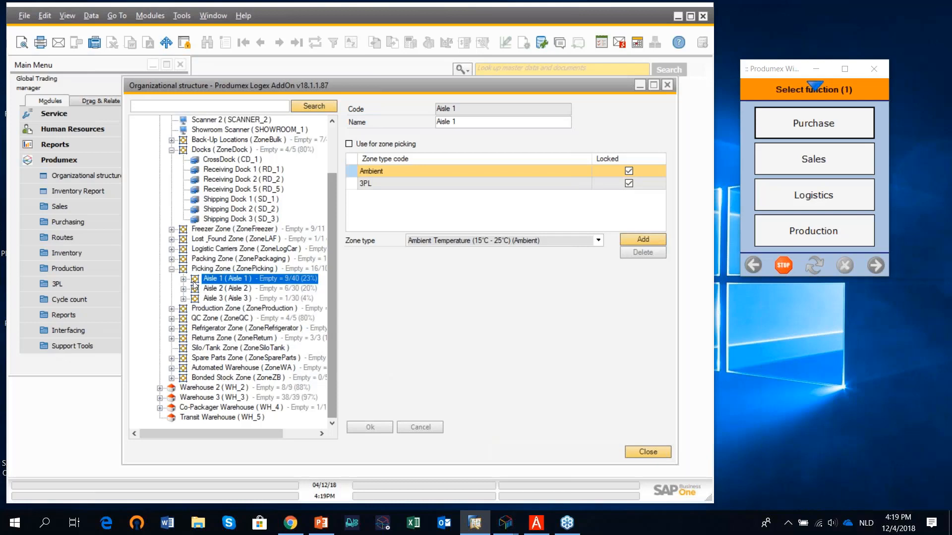
{"action": "left_click", "coordinate": [171, 258]}
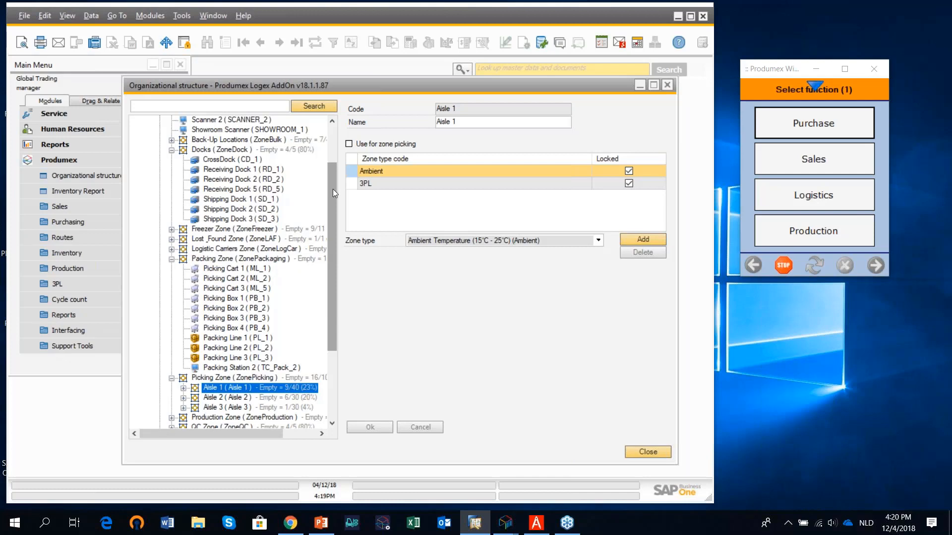
{"action": "mouse_move", "coordinate": [332, 189]}
{"action": "left_mouse_down"}
{"action": "mouse_move", "coordinate": [333, 158]}
{"action": "mouse_move", "coordinate": [338, 244]}
{"action": "mouse_move", "coordinate": [330, 177]}
{"action": "left_mouse_up"}
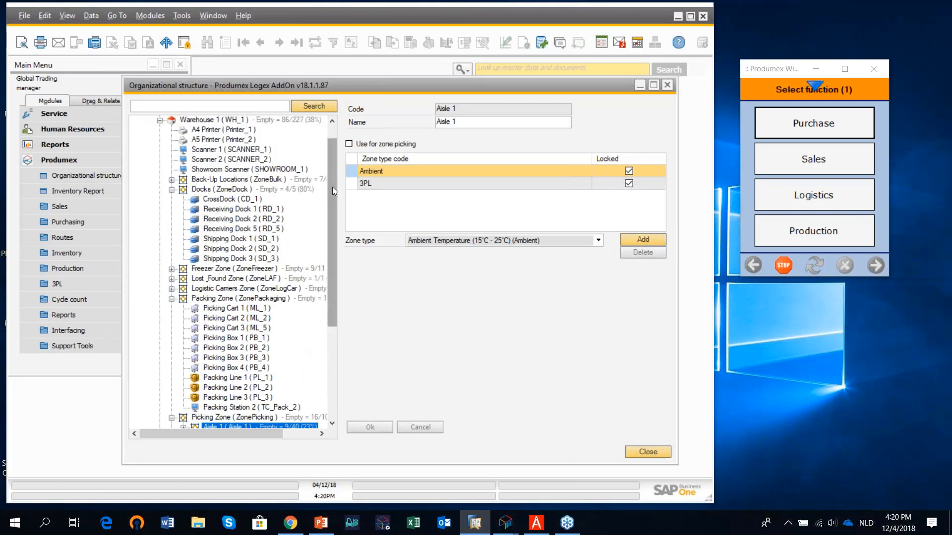
{"action": "left_click_drag", "start_coordinate": [331, 167], "coordinate": [332, 152]}
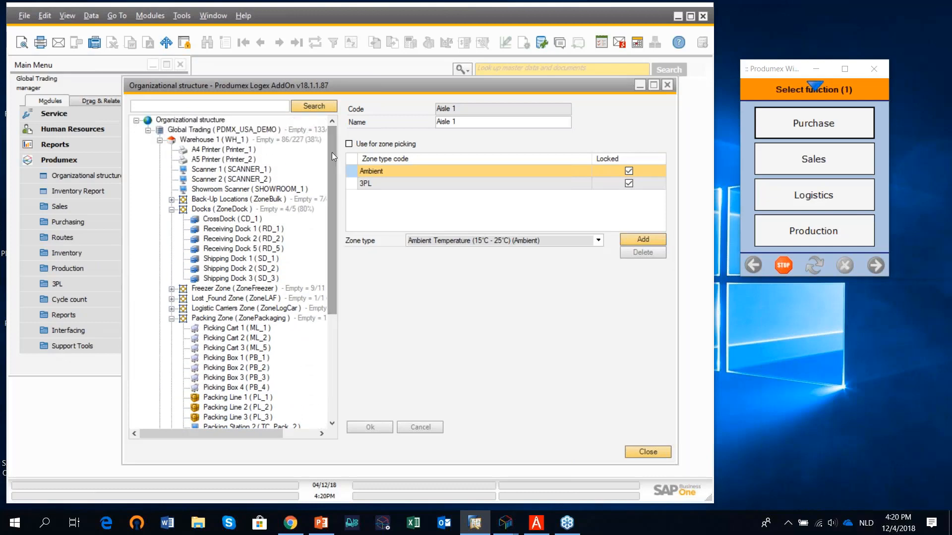
- Open the Global Trading company settings and compare its report definitions with the print events, widening the Event column
{"action": "left_click", "coordinate": [246, 133]}
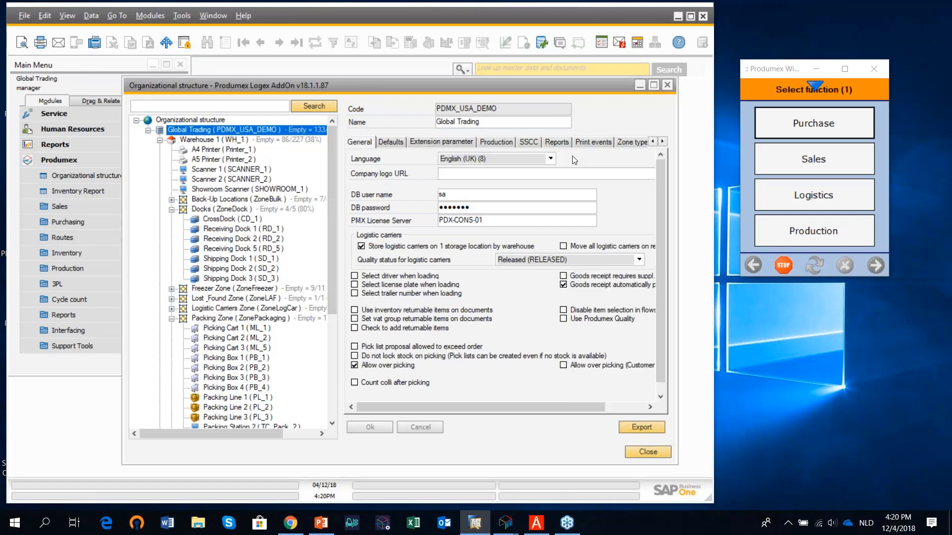
{"action": "left_click", "coordinate": [559, 141]}
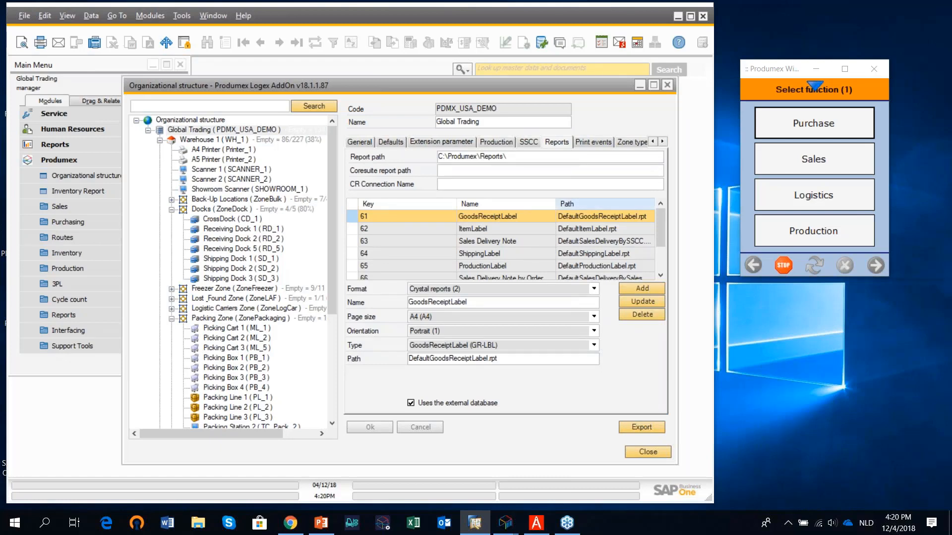
{"action": "left_click", "coordinate": [593, 141]}
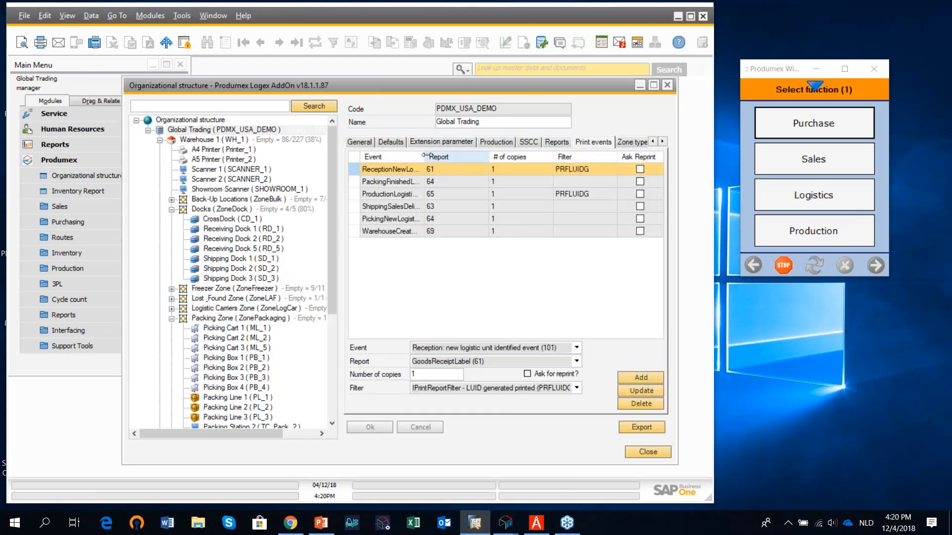
{"action": "left_click_drag", "start_coordinate": [432, 155], "coordinate": [464, 155]}
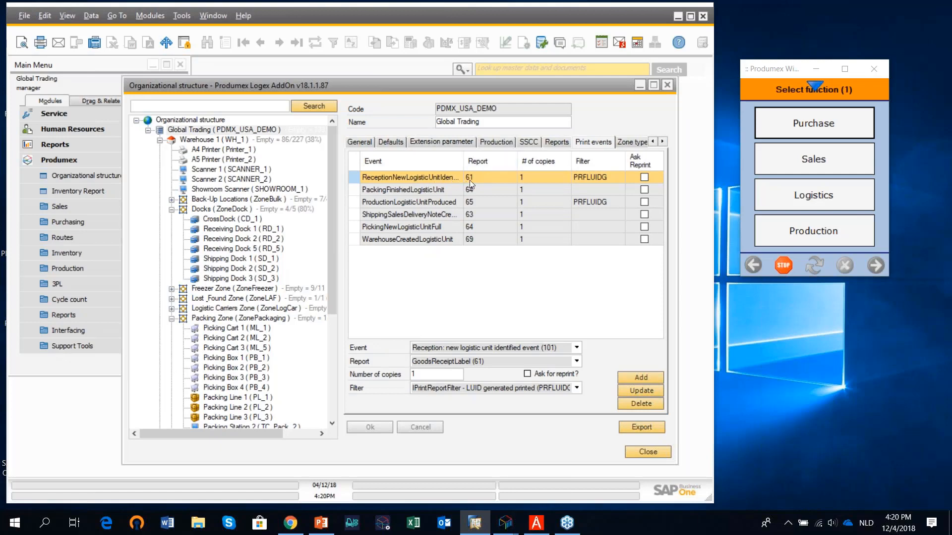
{"action": "left_click", "coordinate": [557, 143]}
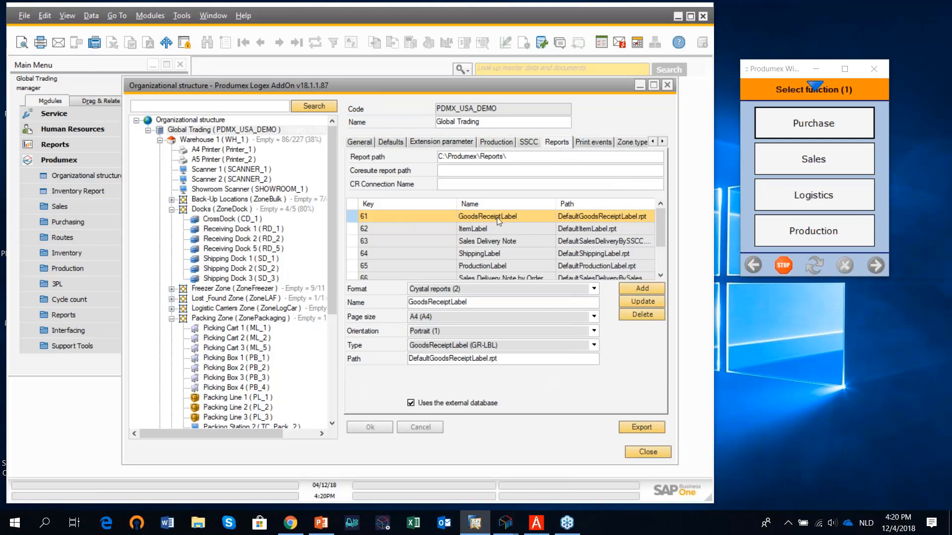
{"action": "left_click", "coordinate": [593, 142]}
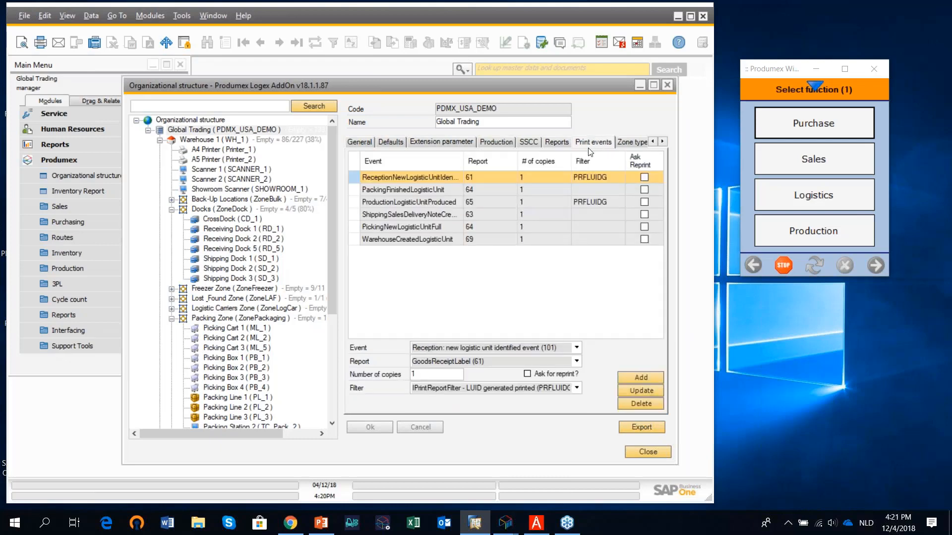
- Review the company's zone types and the Freezer Zone's settings, and expand that zone to show its aisles
{"action": "left_click", "coordinate": [633, 143]}
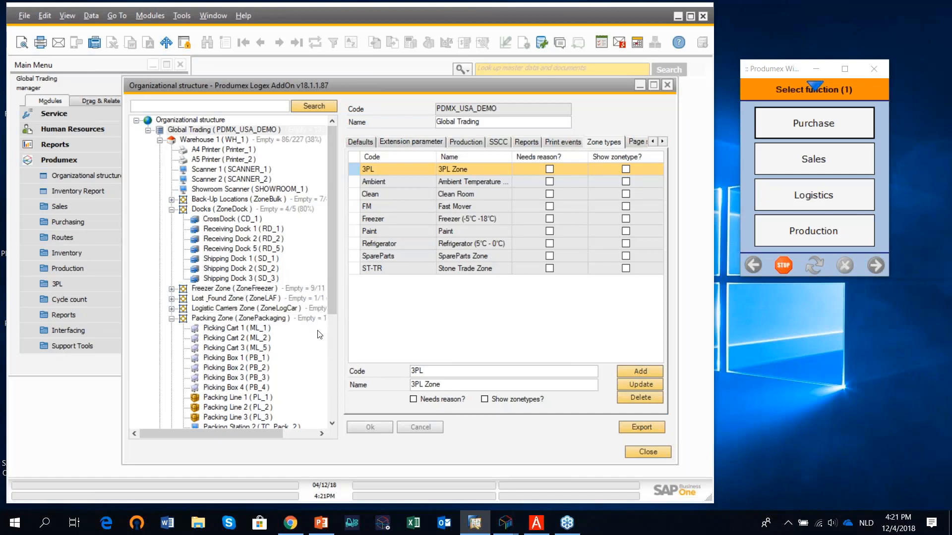
{"action": "left_click", "coordinate": [212, 294]}
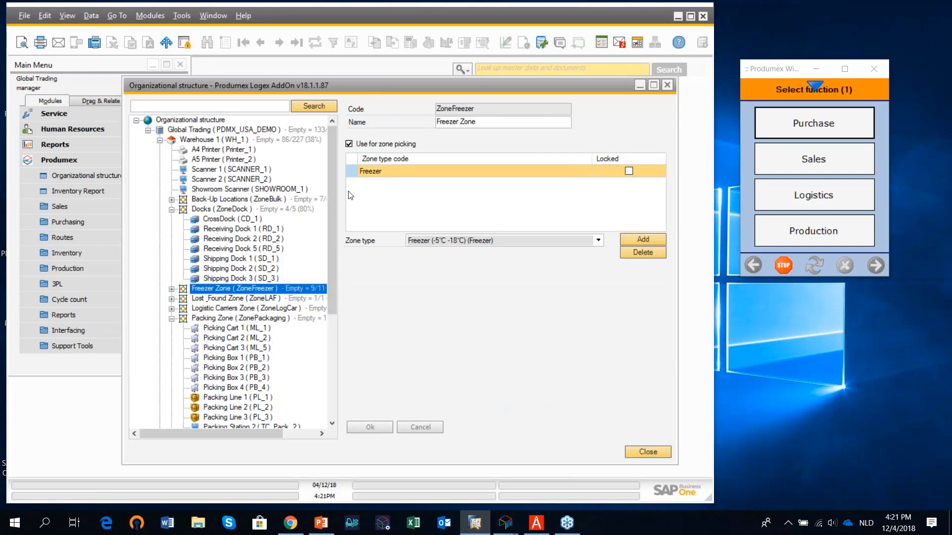
{"action": "left_click", "coordinate": [171, 289]}
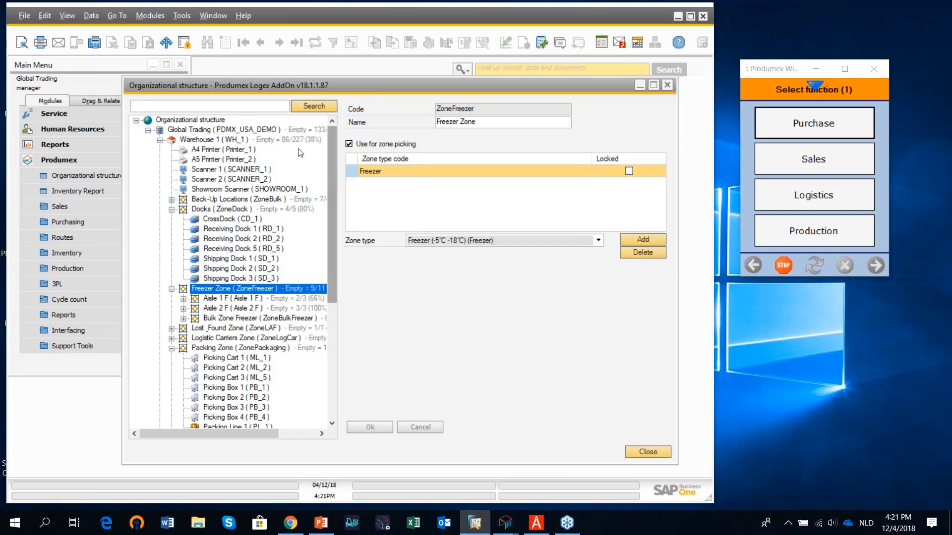
- Review the quality statuses defined for the Global Trading company, including the settings of the Blocked status, and close the organizational structure
{"action": "left_click", "coordinate": [230, 132]}
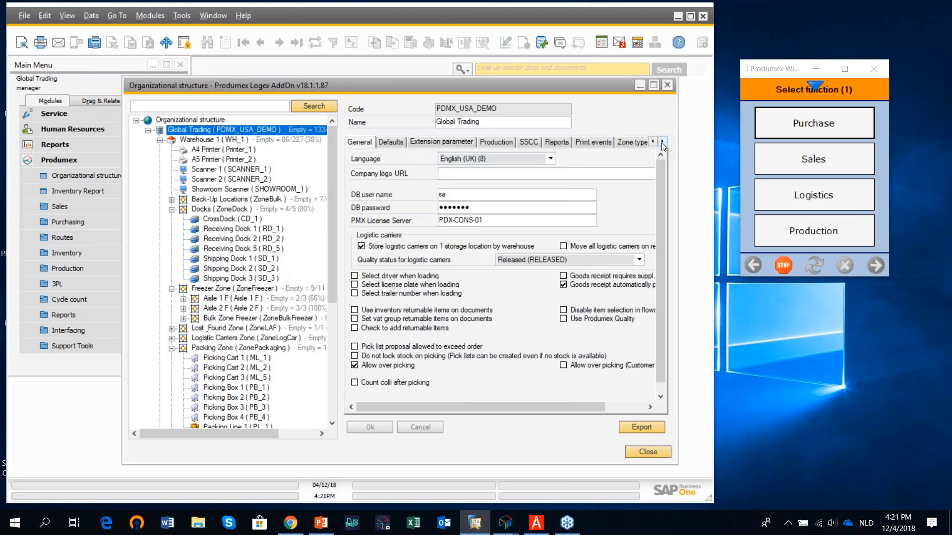
{"action": "left_click", "coordinate": [662, 142]}
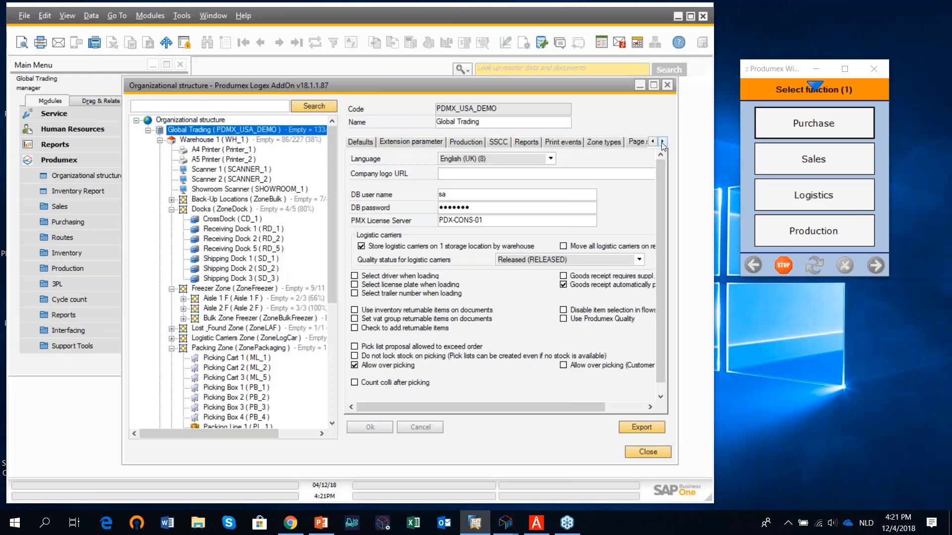
{"action": "left_click", "coordinate": [662, 142]}
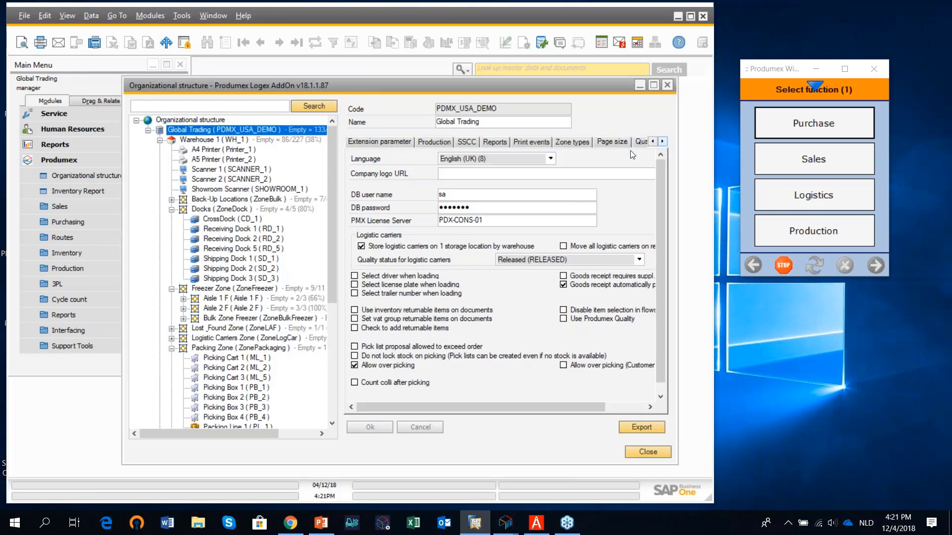
{"action": "left_click", "coordinate": [662, 141]}
{"action": "left_click", "coordinate": [587, 141]}
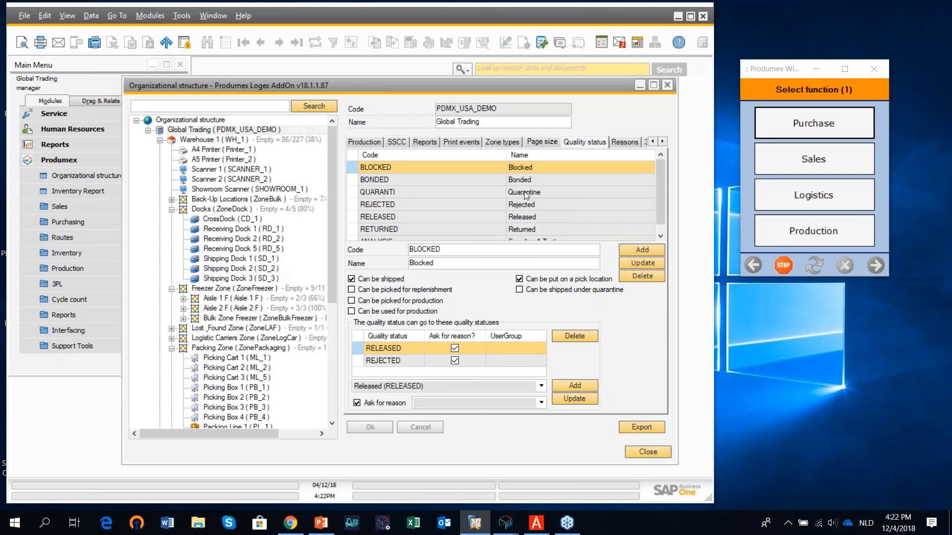
{"action": "left_click", "coordinate": [668, 85]}
- Search the item master data for DIS_PH and open the record of DIS_PH_FG_004 (Nerostim Box) in a maximized window
{"action": "left_click", "coordinate": [59, 160]}
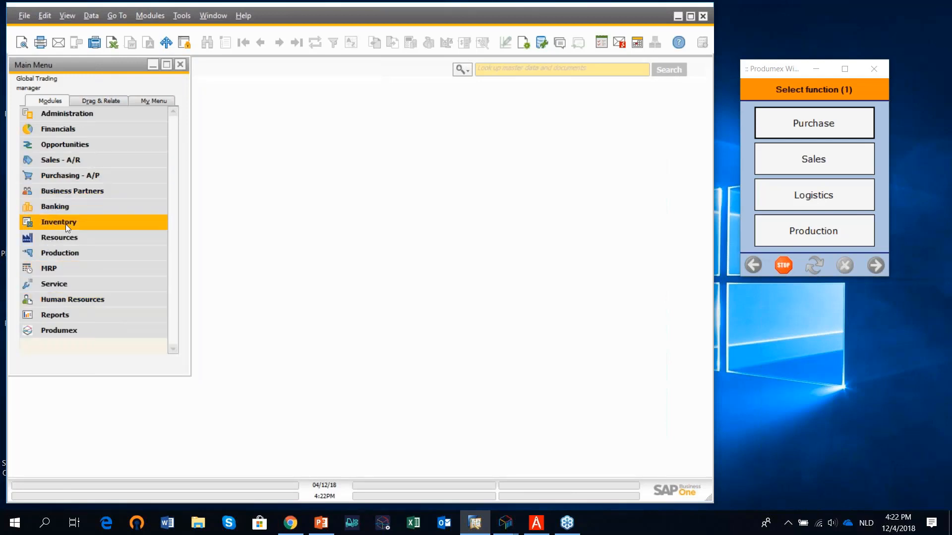
{"action": "left_click", "coordinate": [65, 223]}
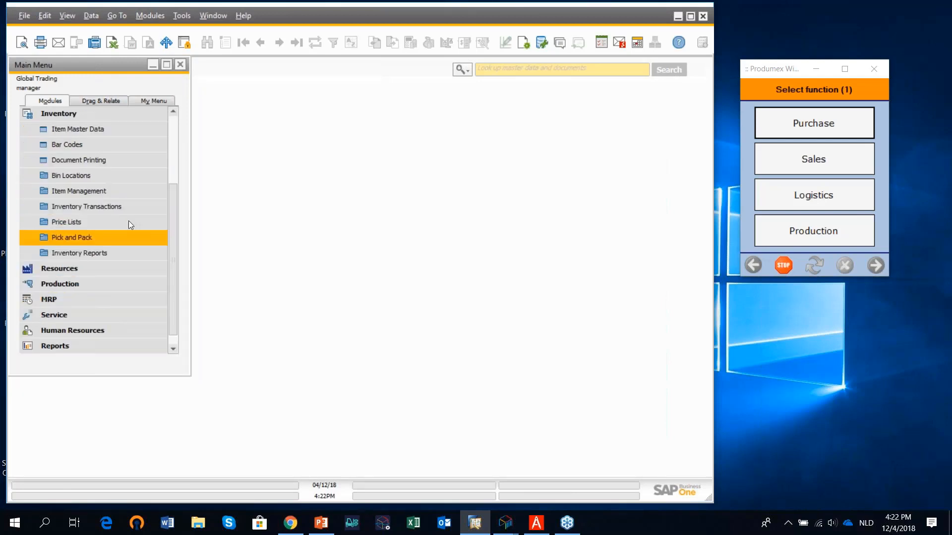
{"action": "left_click", "coordinate": [111, 135]}
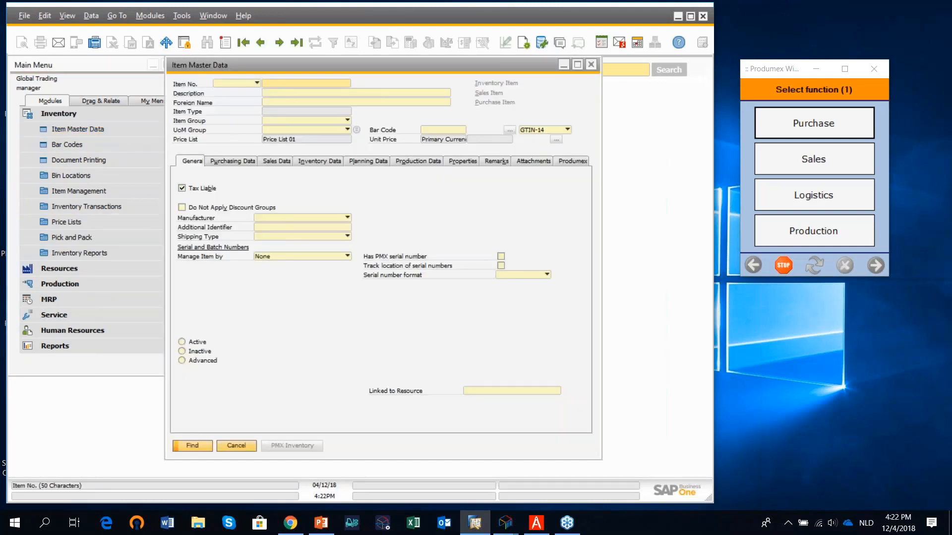
{"action": "type", "text": "DIS_PH"}
{"action": "left_click", "coordinate": [204, 445]}
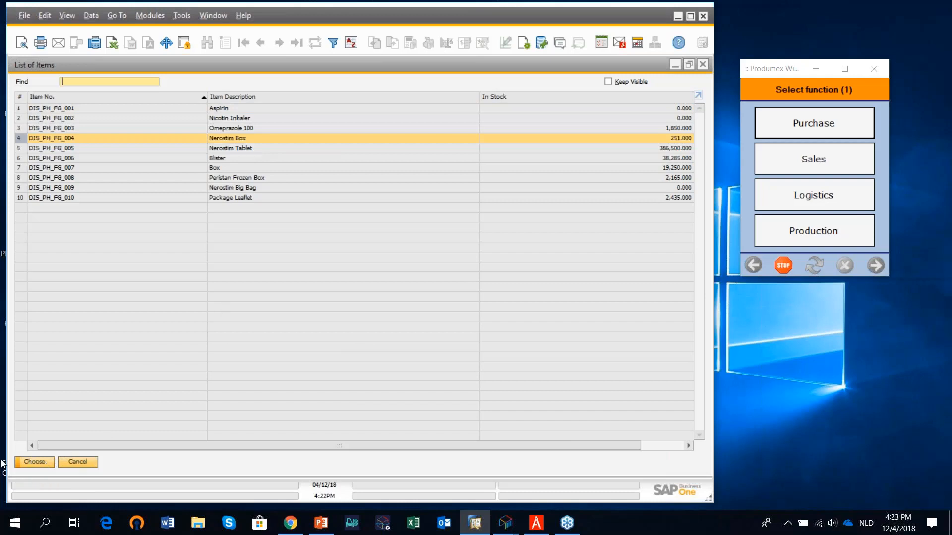
{"action": "left_click", "coordinate": [36, 464]}
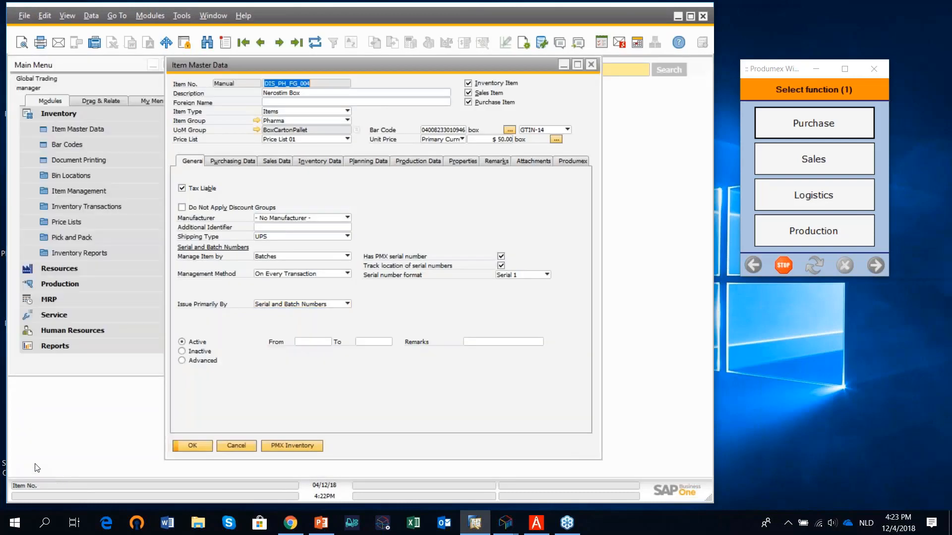
{"action": "left_click", "coordinate": [578, 66]}
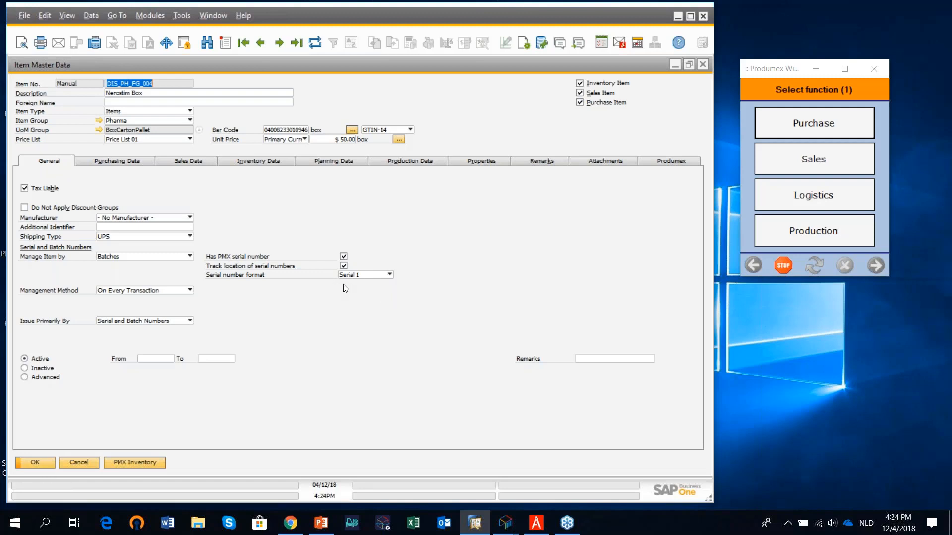
- View the Produmex Item Serialnumber Format table (PMX_ISFT) with its serial format definitions and return to the item record
{"action": "left_click", "coordinate": [182, 16]}
{"action": "mouse_move", "coordinate": [255, 266]}
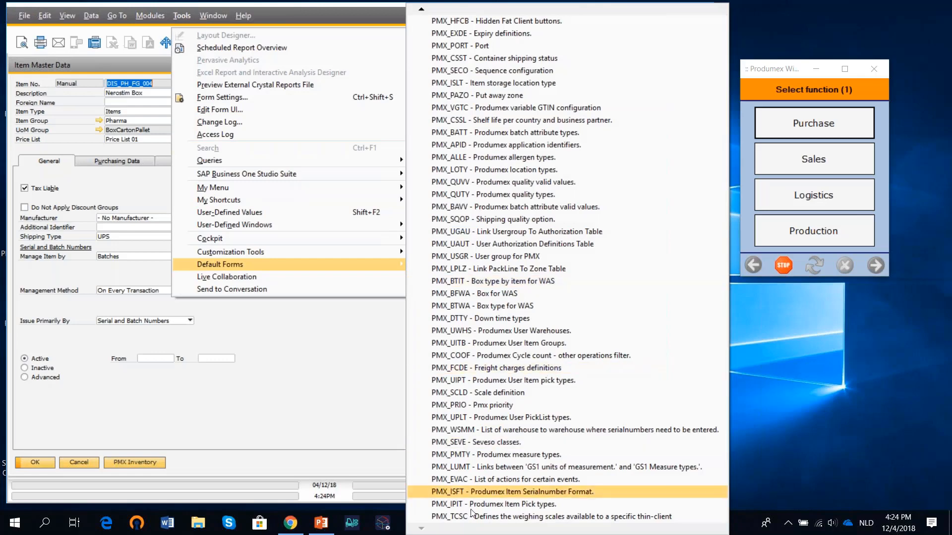
{"action": "left_click", "coordinate": [513, 493]}
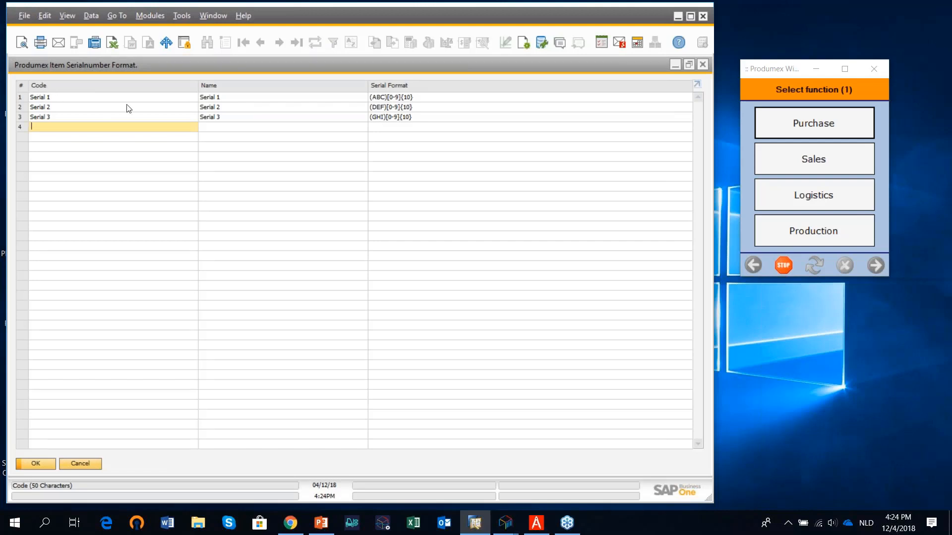
{"action": "left_click", "coordinate": [173, 125]}
{"action": "left_click", "coordinate": [702, 65]}
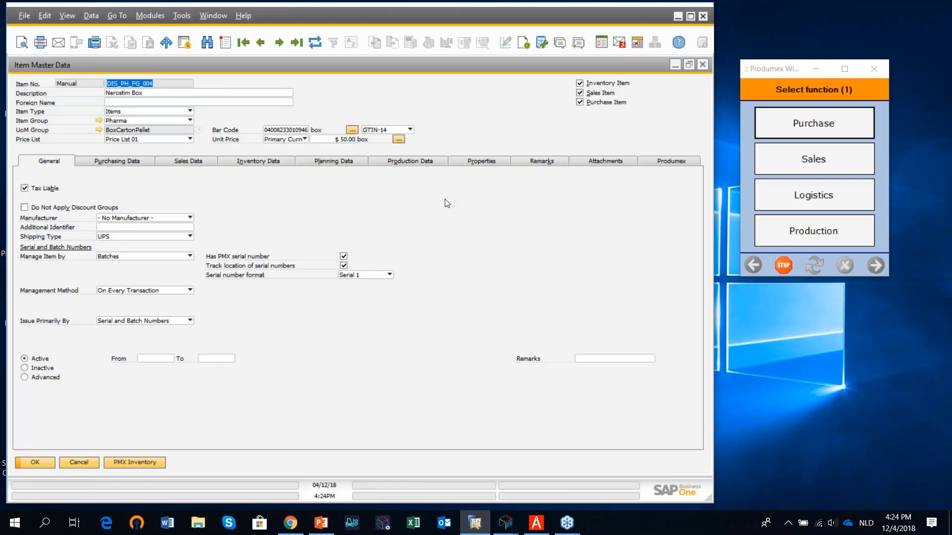
- Review the item's Produmex inventory, purchase, sales and attribute settings, including shelf life and packaging types, and close the record
{"action": "left_click", "coordinate": [677, 161]}
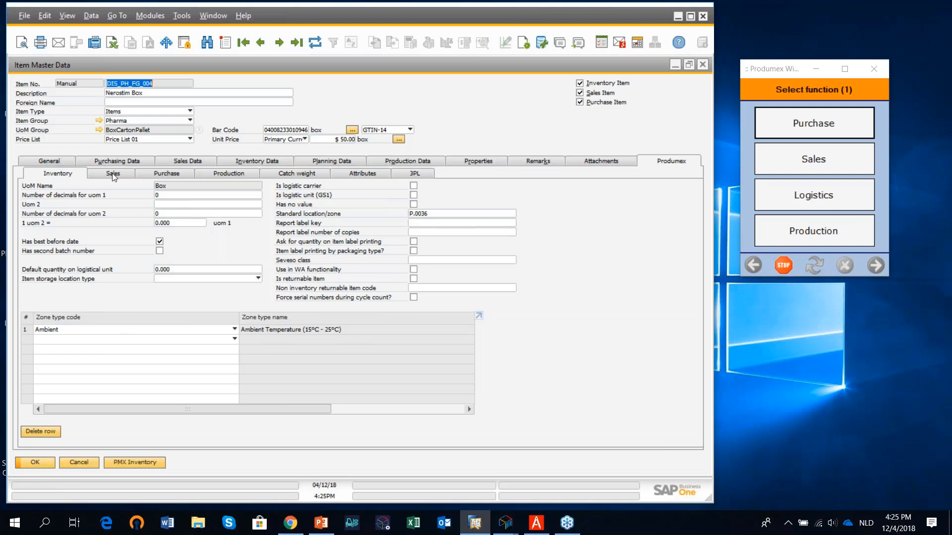
{"action": "left_click", "coordinate": [162, 174]}
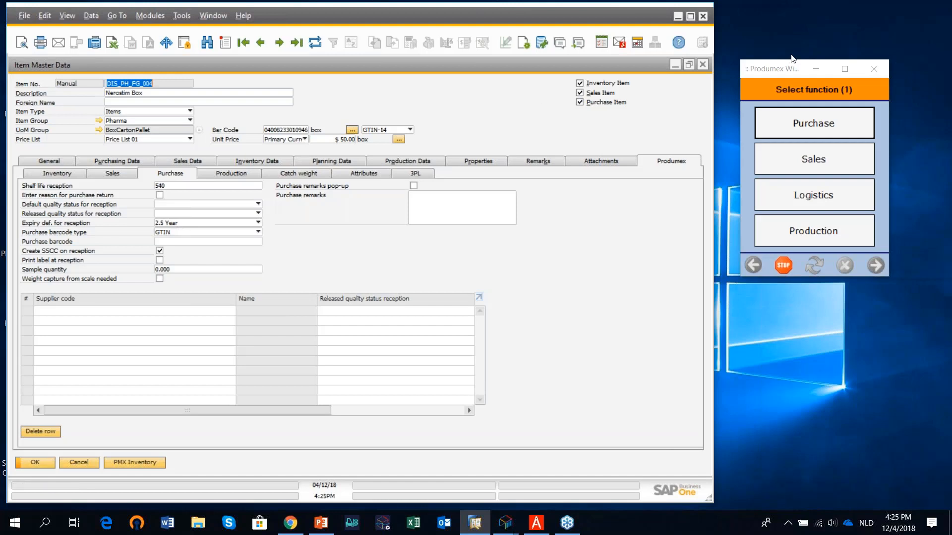
{"action": "left_click", "coordinate": [938, 40]}
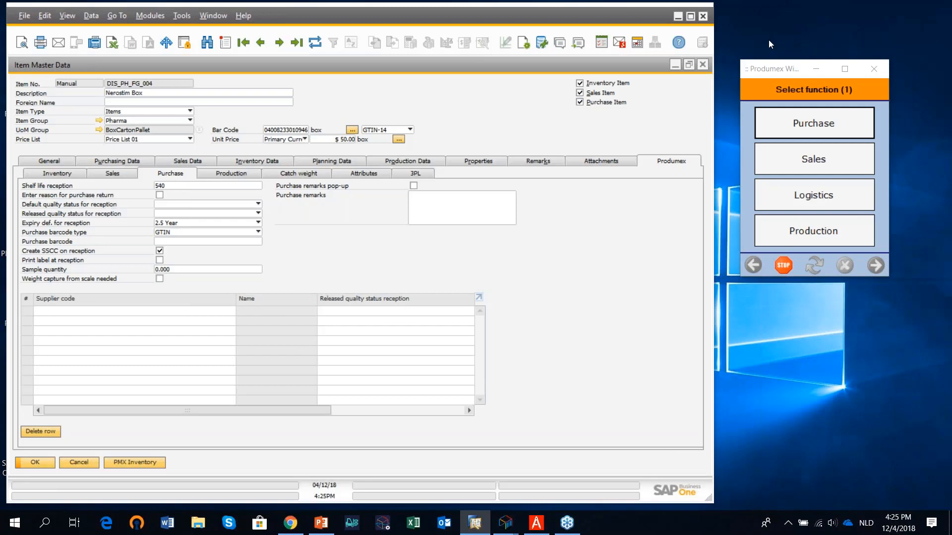
{"action": "key", "text": "alt+Tab"}
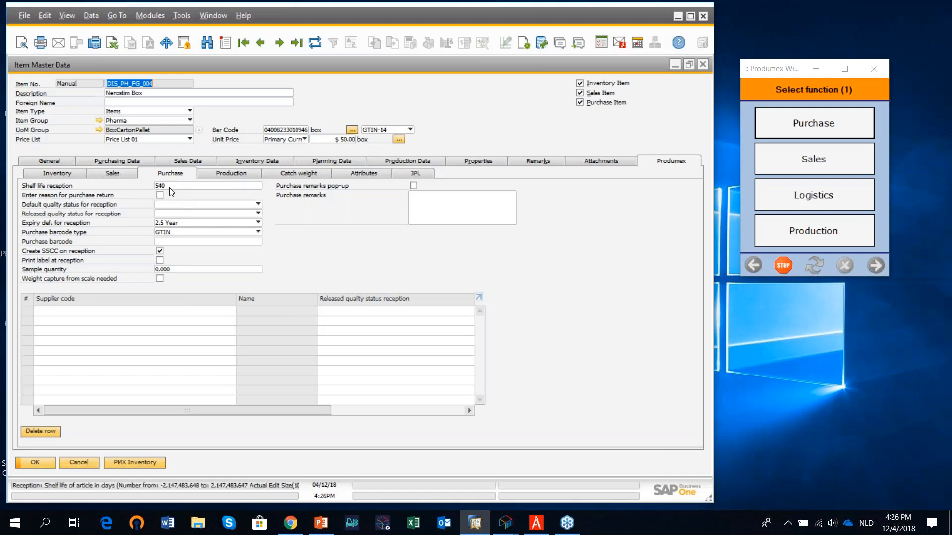
{"action": "left_click", "coordinate": [121, 173]}
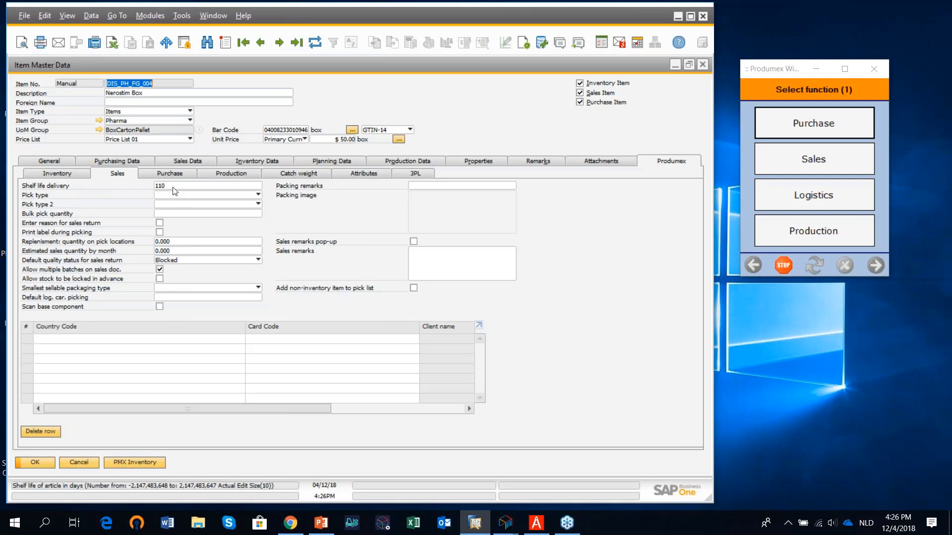
{"action": "left_click", "coordinate": [362, 173]}
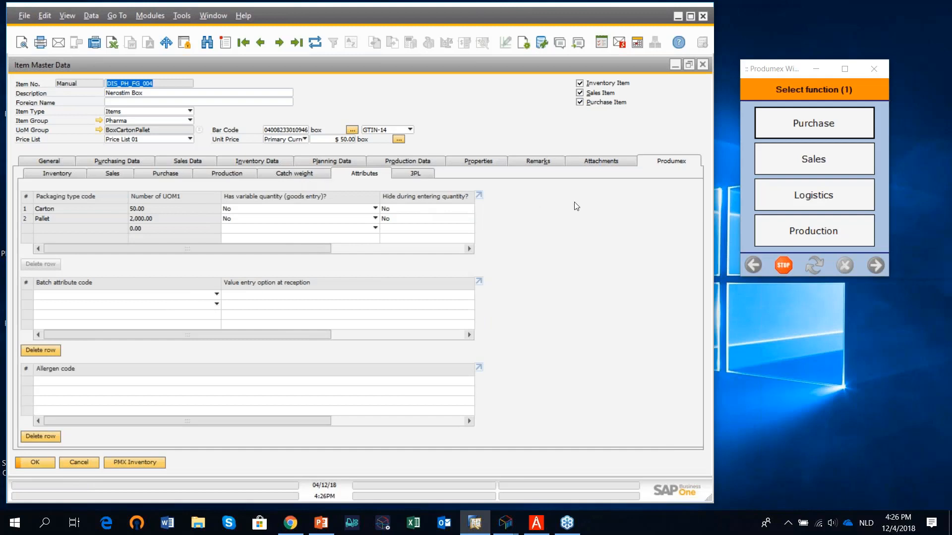
{"action": "left_click", "coordinate": [706, 67]}
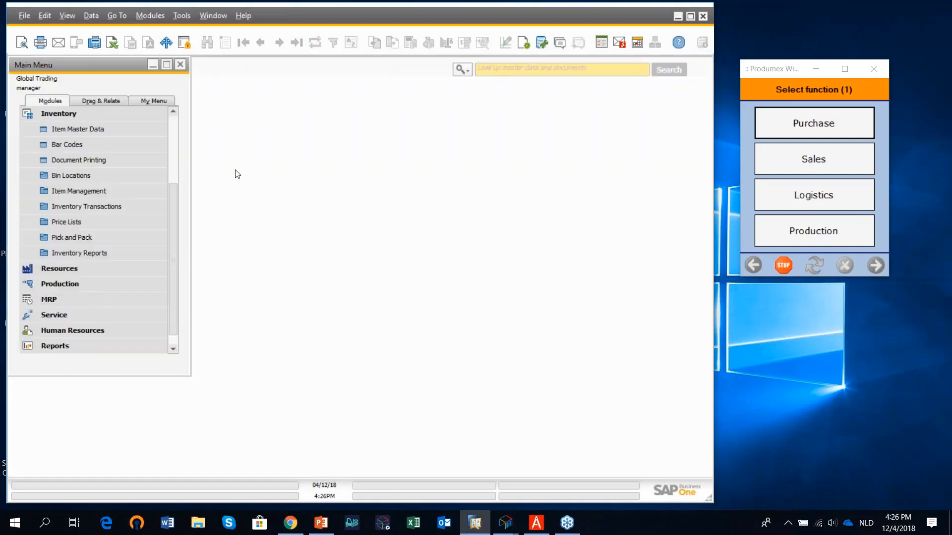
- Start a new purchase order for the vendor Pharma Supply (S_3P_002) and maximize its window
{"action": "left_click", "coordinate": [101, 119]}
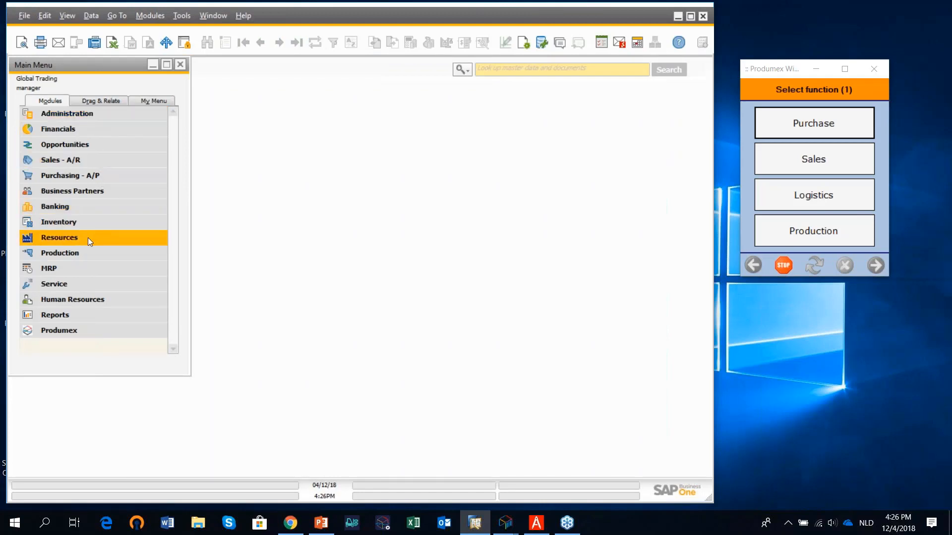
{"action": "left_click", "coordinate": [97, 176]}
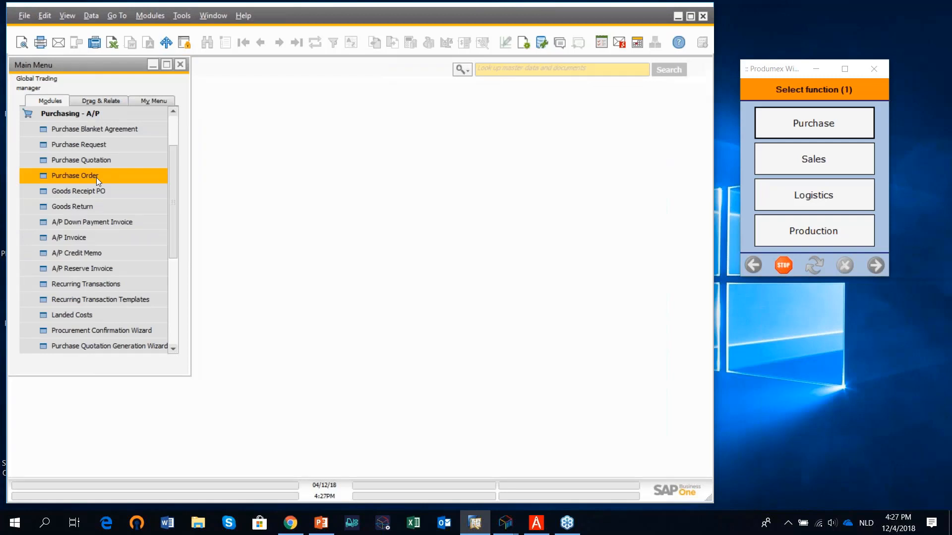
{"action": "left_click", "coordinate": [96, 178]}
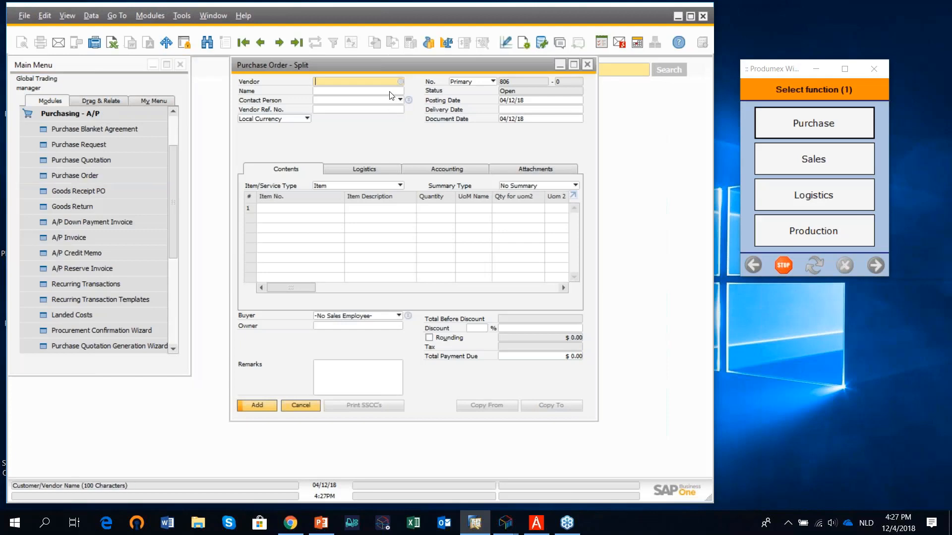
{"action": "left_click", "coordinate": [401, 82]}
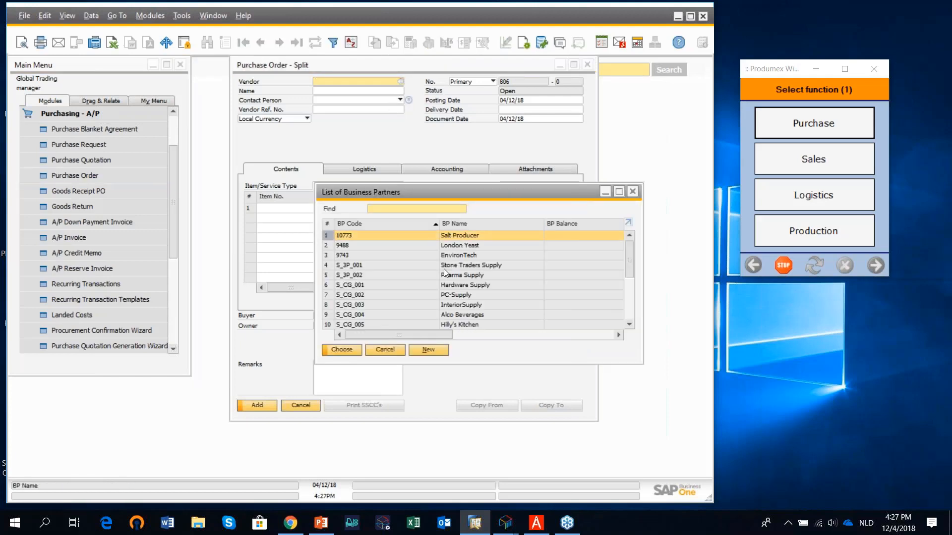
{"action": "left_click", "coordinate": [477, 276]}
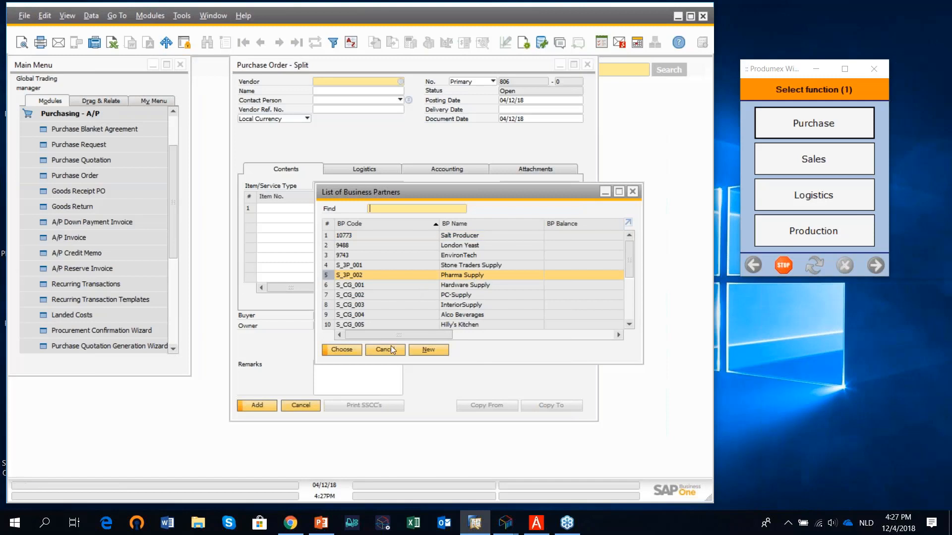
{"action": "left_click", "coordinate": [348, 348]}
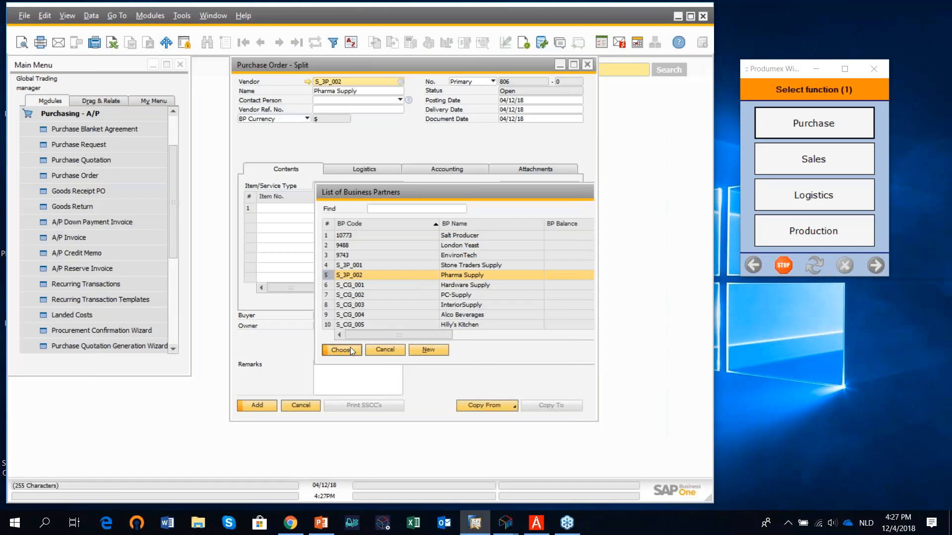
{"action": "left_click", "coordinate": [574, 65]}
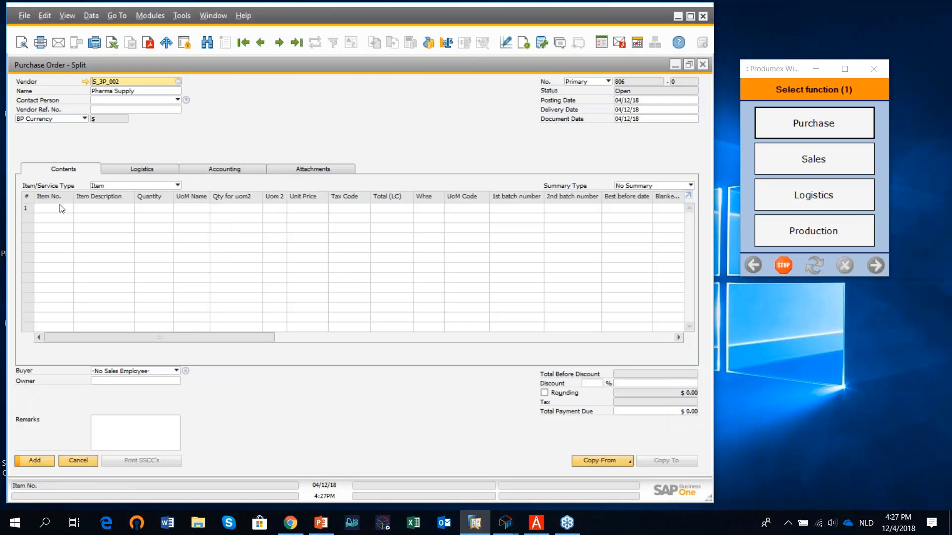
- Add item DIS_PH_FG_004 (Nerostim Box) to the first line of the purchase order, searching the item list for DIS_PH
{"action": "left_click", "coordinate": [61, 208]}
{"action": "left_click", "coordinate": [69, 207]}
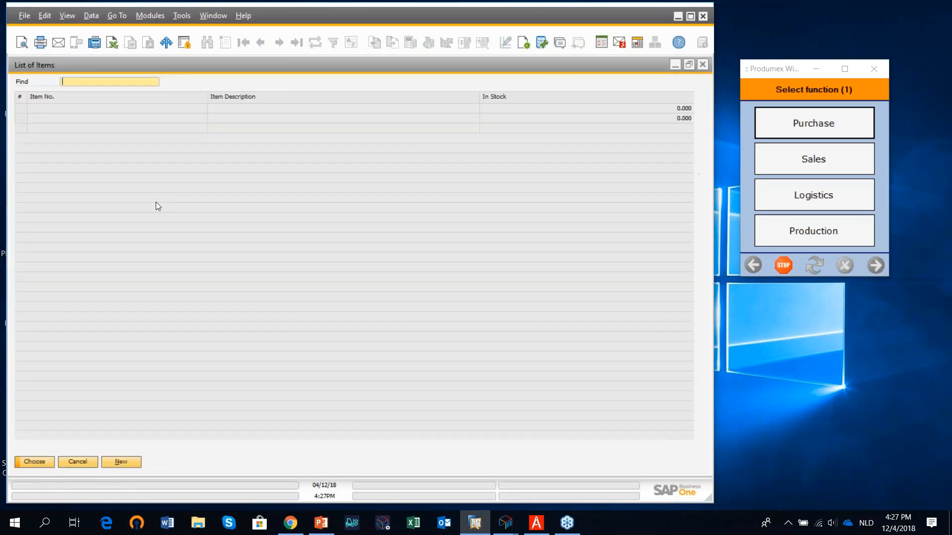
{"action": "type", "text": "D"}
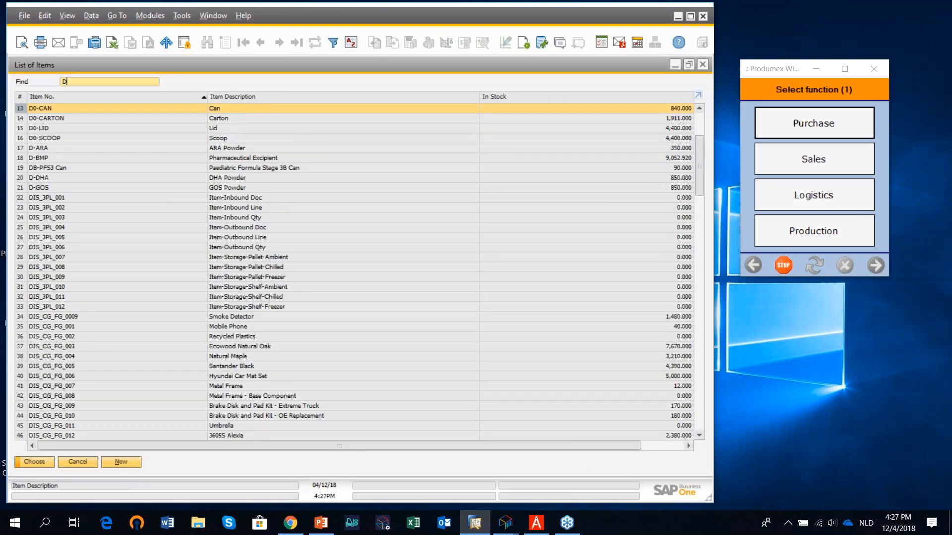
{"action": "type", "text": "IS_PH"}
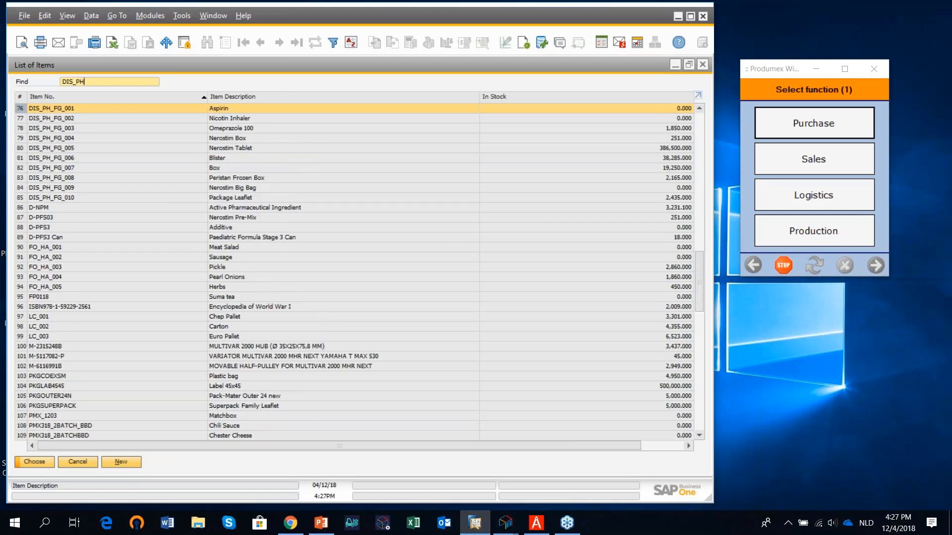
{"action": "left_click", "coordinate": [266, 138]}
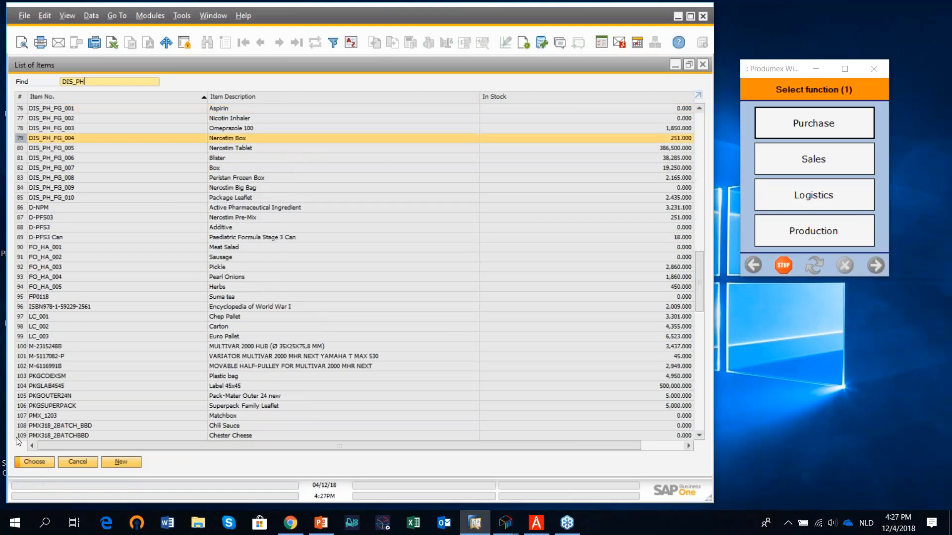
{"action": "left_click", "coordinate": [34, 462]}
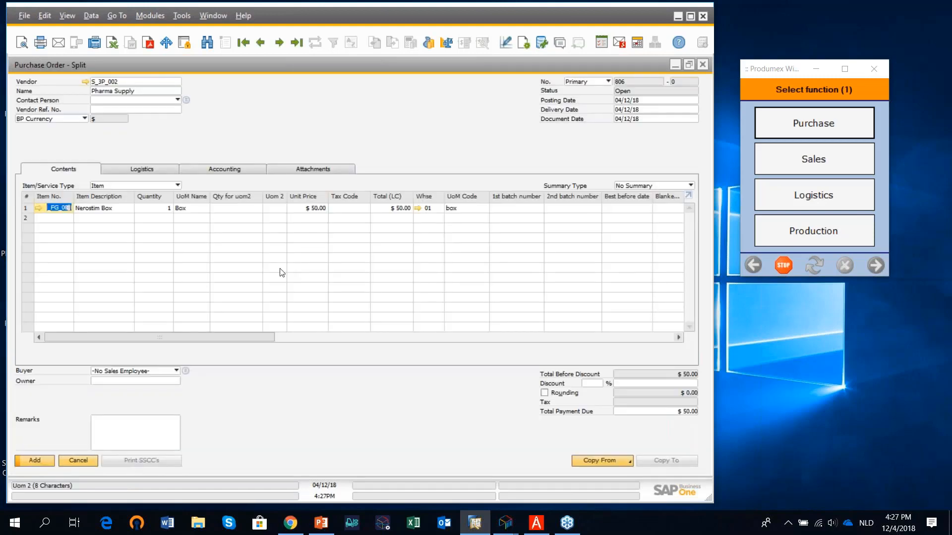
- Set the Nerostim Box quantity to 50, add the purchase order and reopen the saved order
{"action": "left_click", "coordinate": [166, 210]}
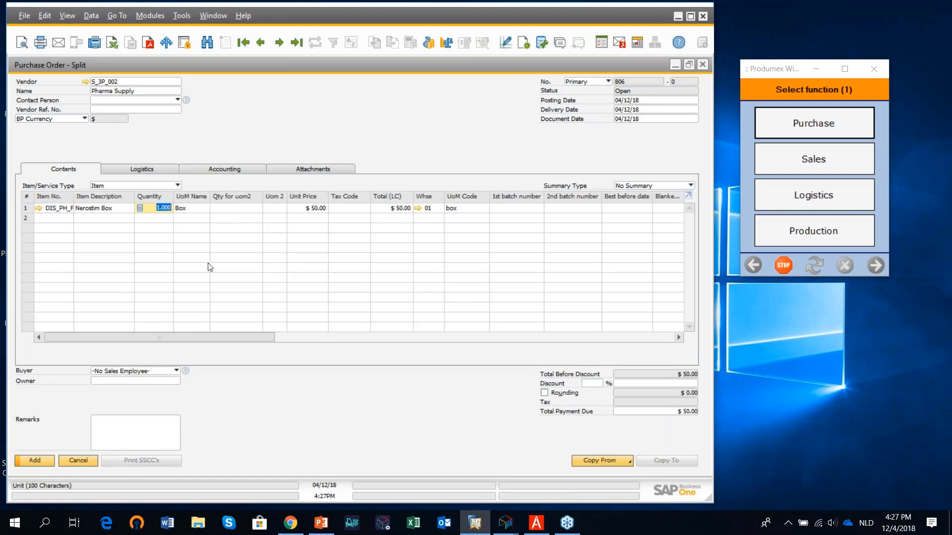
{"action": "type", "text": "50"}
{"action": "left_click", "coordinate": [31, 462]}
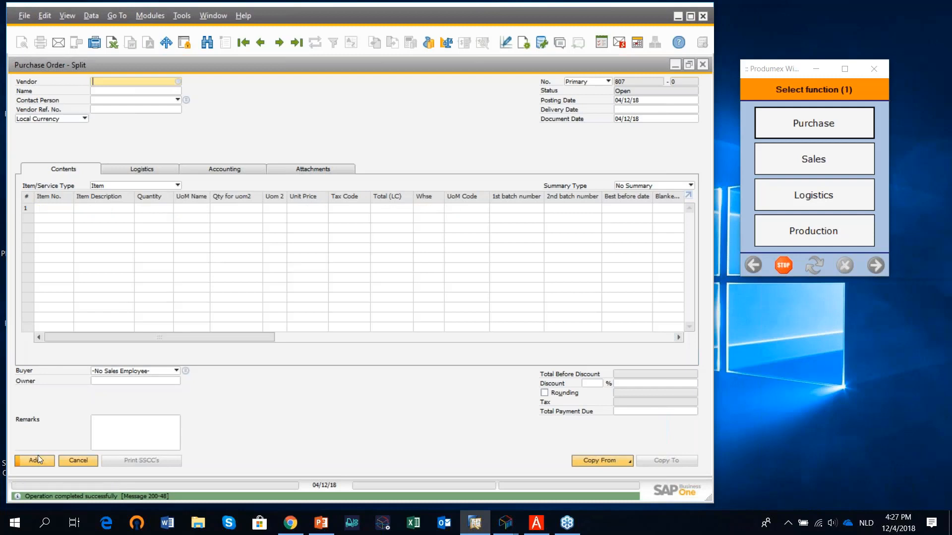
{"action": "left_click", "coordinate": [294, 43]}
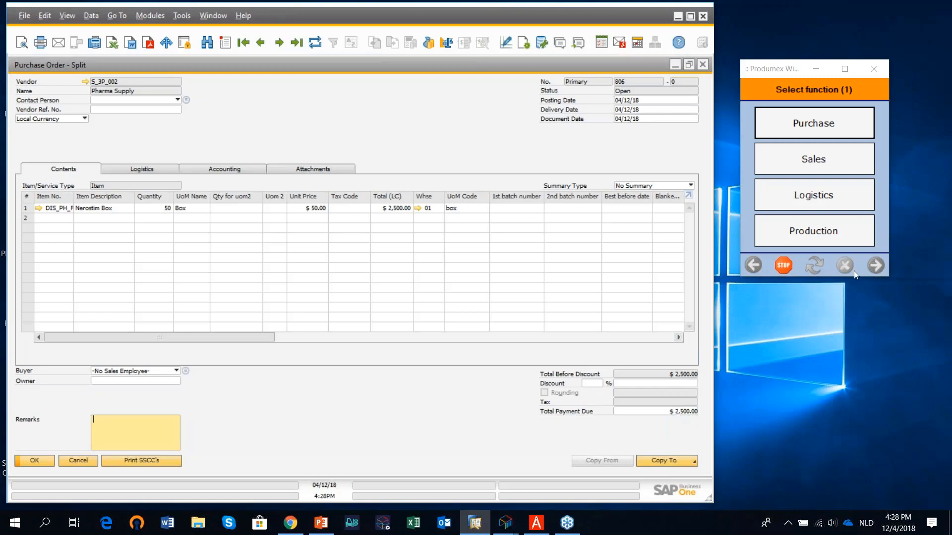
- Start a purchase reception in the Produmex scanner client at location RD_1, Receiving Dock 1
{"action": "left_click", "coordinate": [800, 126]}
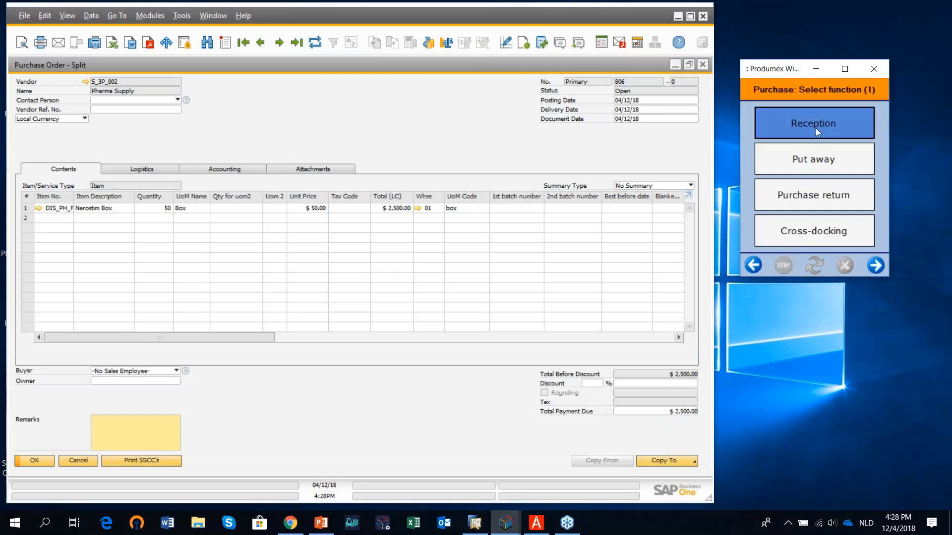
{"action": "left_click", "coordinate": [815, 128]}
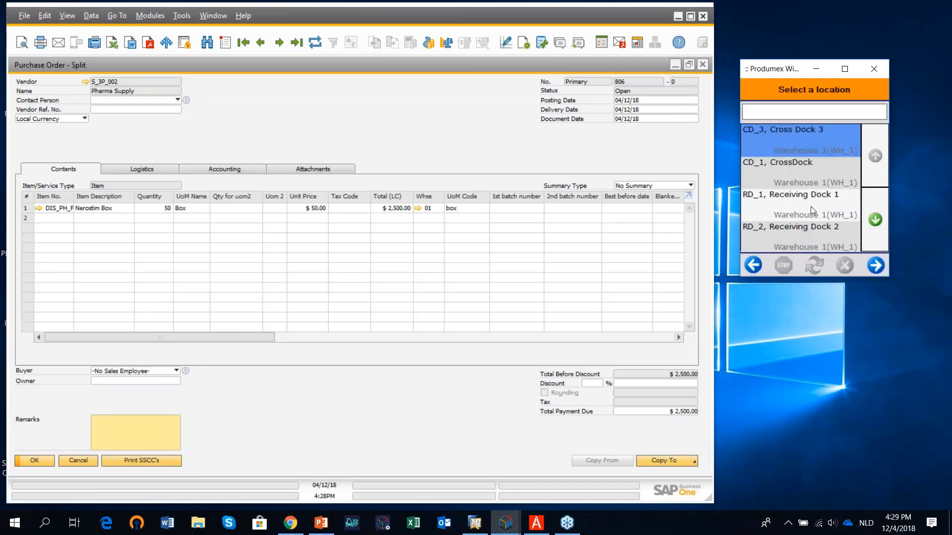
{"action": "left_click", "coordinate": [810, 207]}
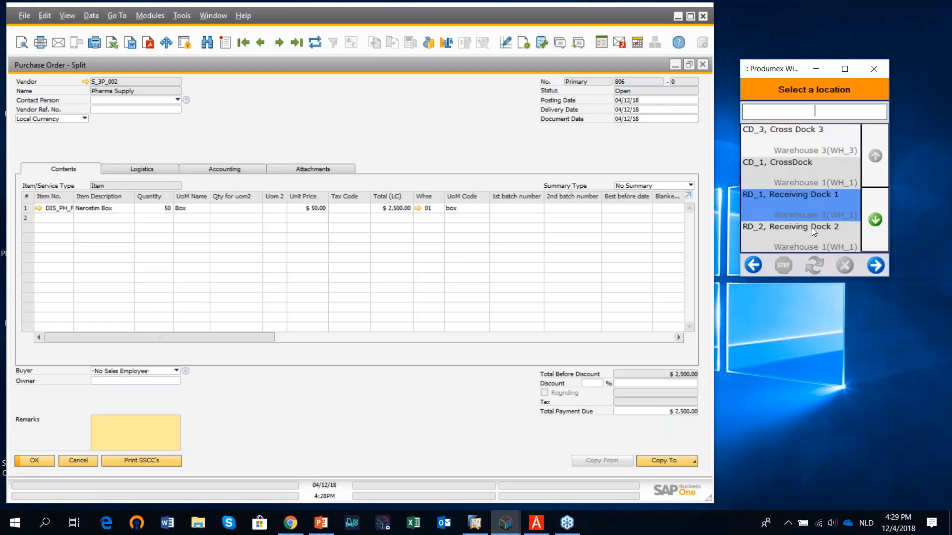
{"action": "left_click", "coordinate": [875, 267]}
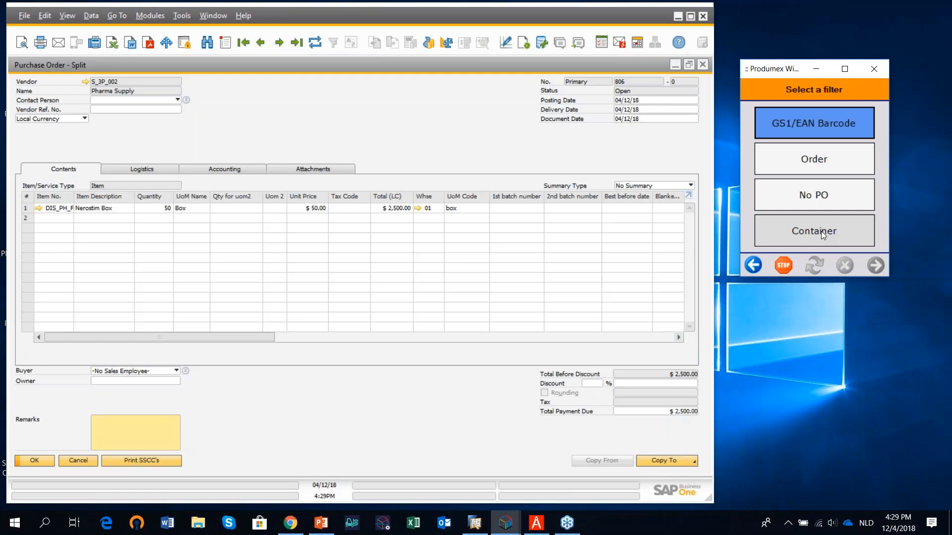
- Select the Pharma Supply purchase order using the Order filter, with no identical logistic units and no label on the logistic unit
{"action": "left_click", "coordinate": [832, 158]}
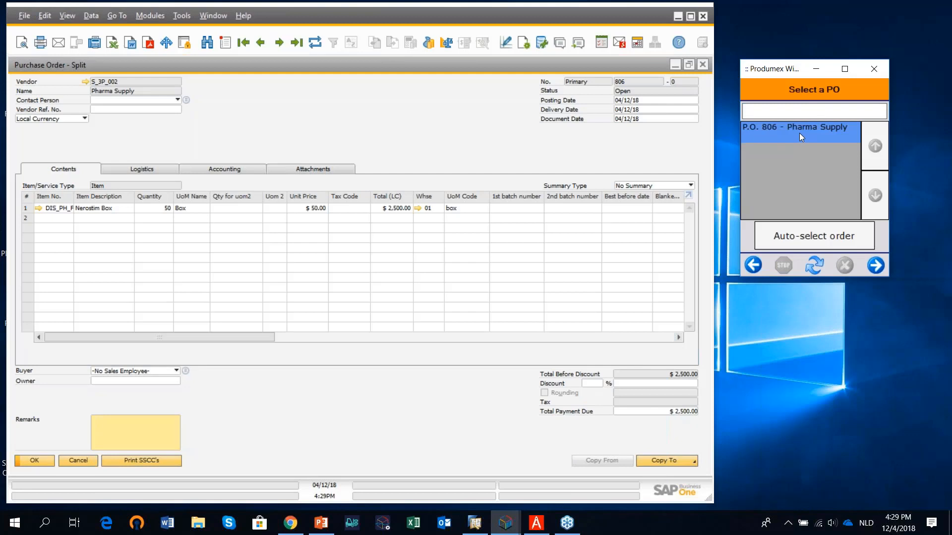
{"action": "left_click", "coordinate": [874, 266]}
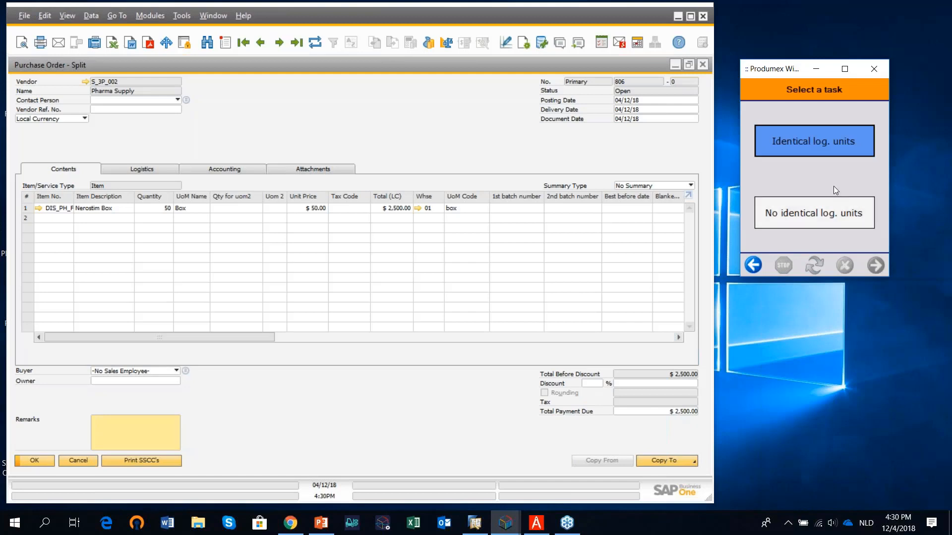
{"action": "left_click", "coordinate": [812, 218]}
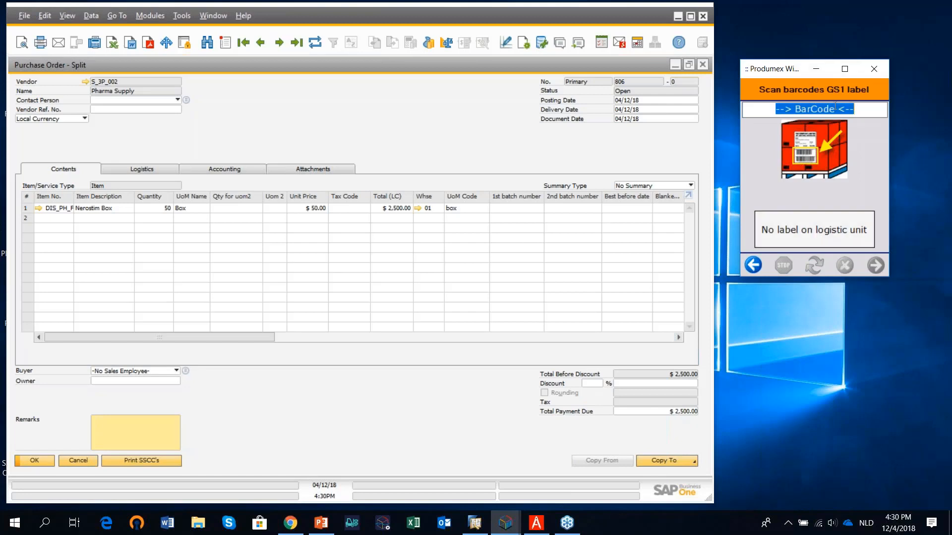
{"action": "left_click", "coordinate": [819, 231]}
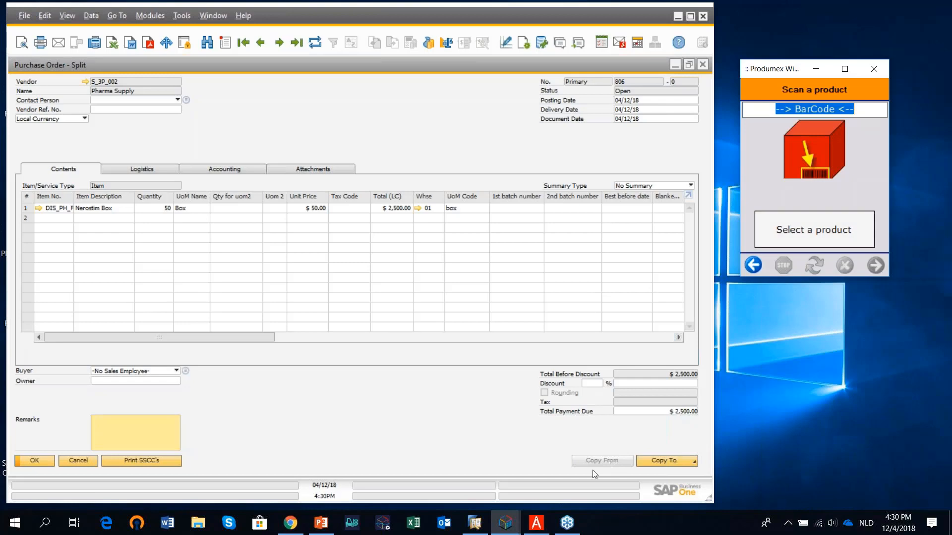
{"action": "left_click", "coordinate": [538, 525]}
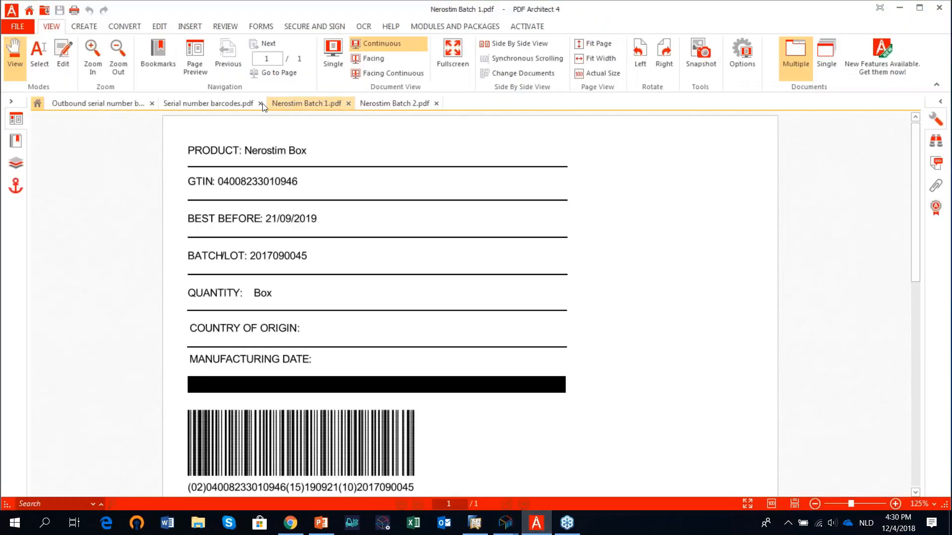
{"action": "left_click", "coordinate": [182, 106]}
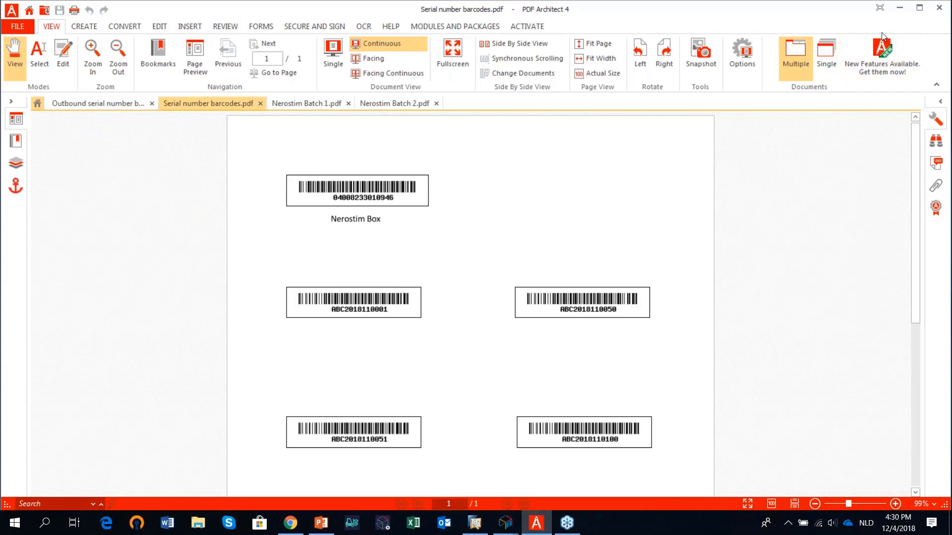
{"action": "left_click", "coordinate": [899, 8]}
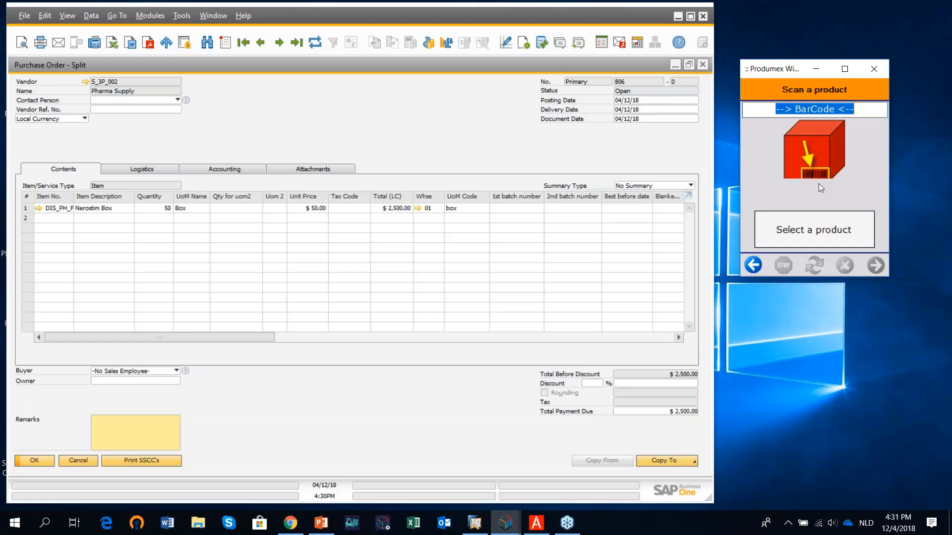
{"action": "type", "text": "]C004008233010946"}
{"action": "key", "text": "Return"}
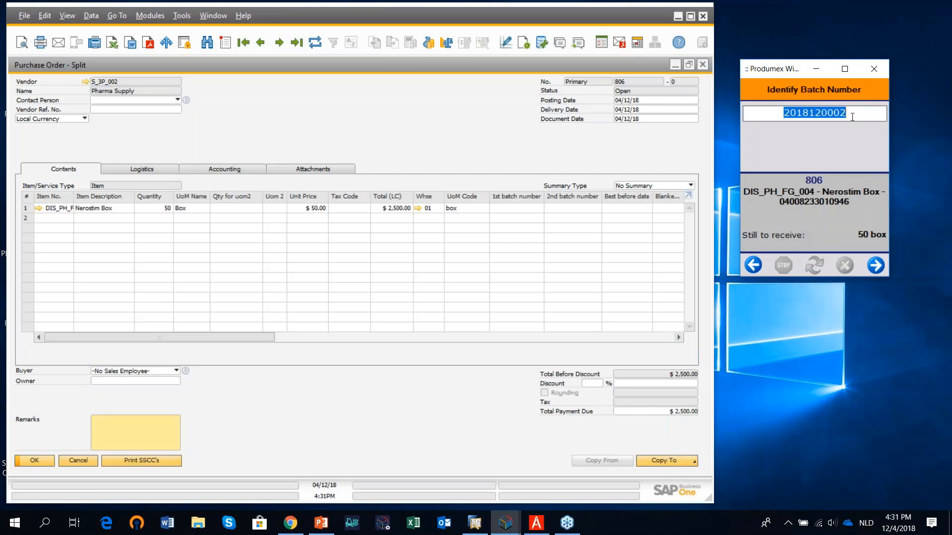
{"action": "left_click", "coordinate": [946, 39]}
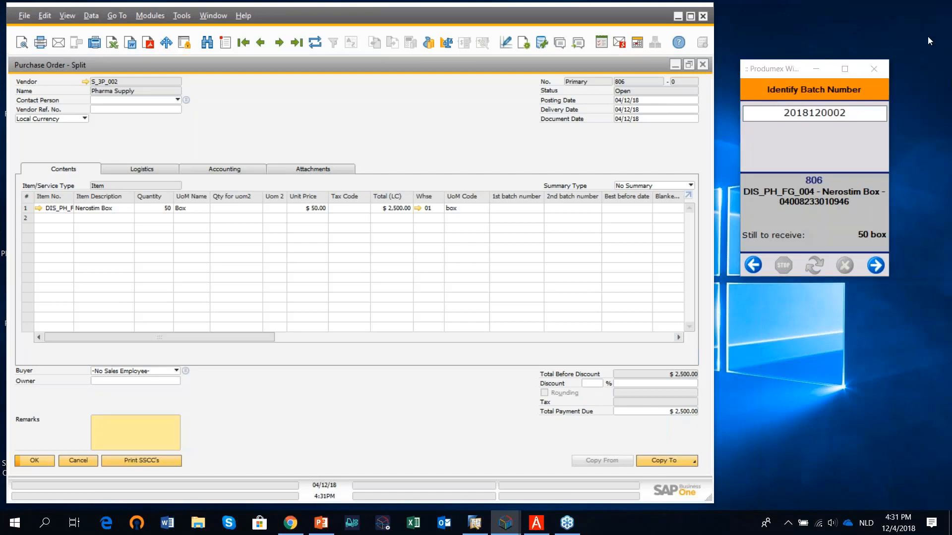
{"action": "left_click", "coordinate": [772, 36]}
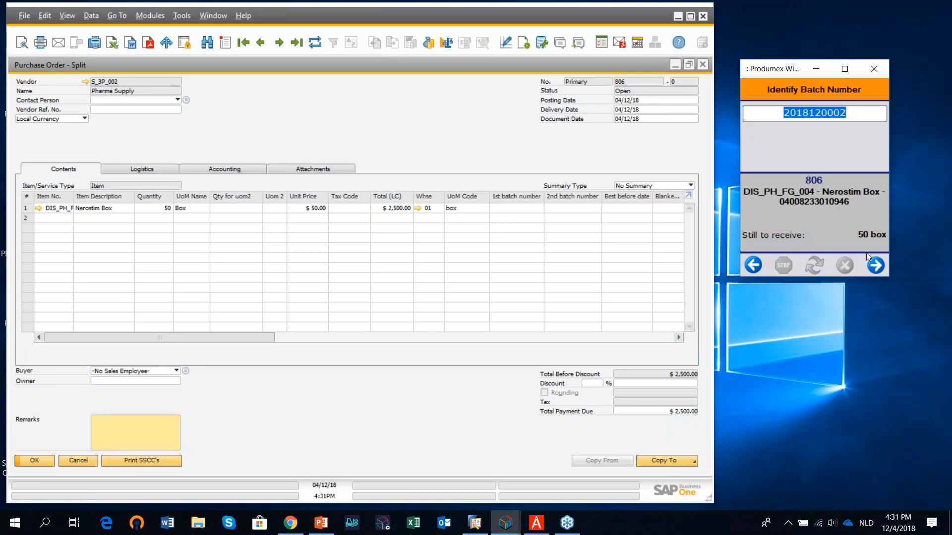
{"action": "left_click", "coordinate": [875, 265]}
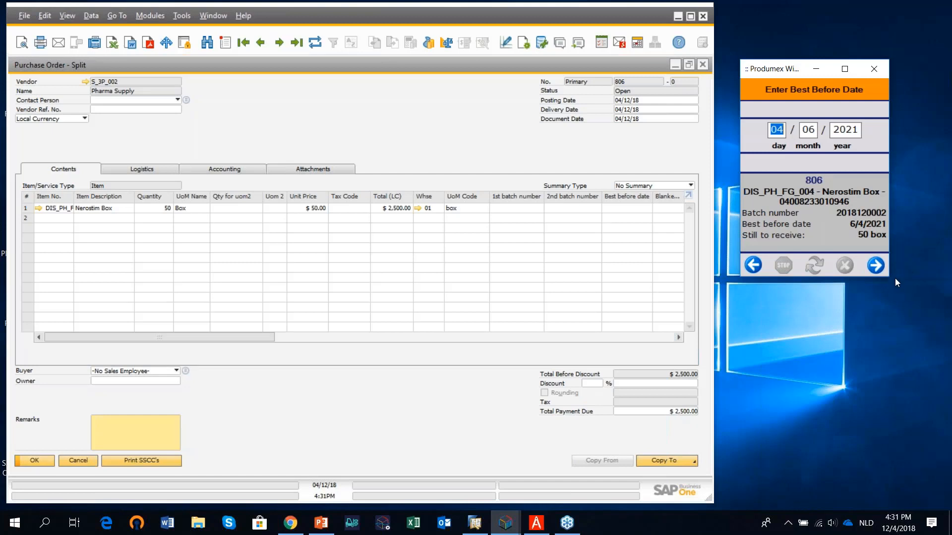
{"action": "left_click", "coordinate": [876, 267]}
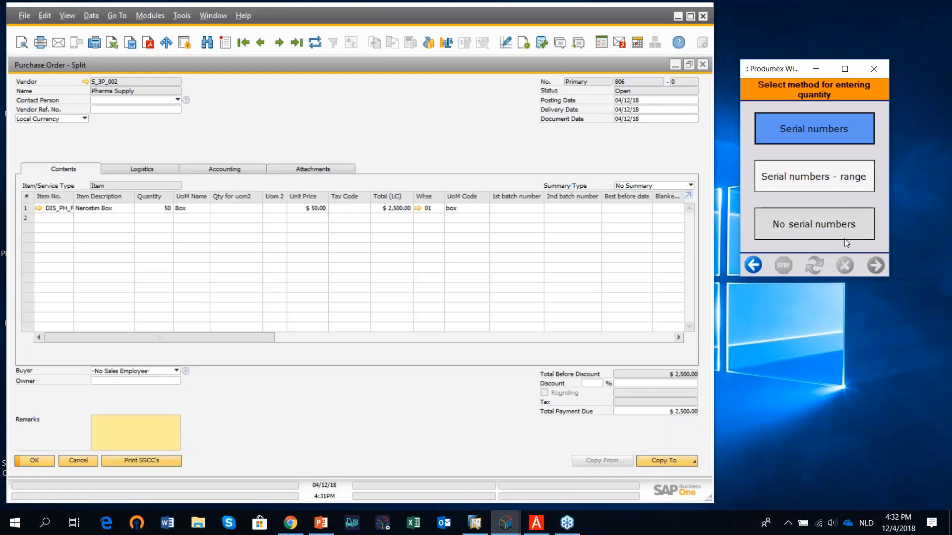
{"action": "left_click", "coordinate": [824, 182]}
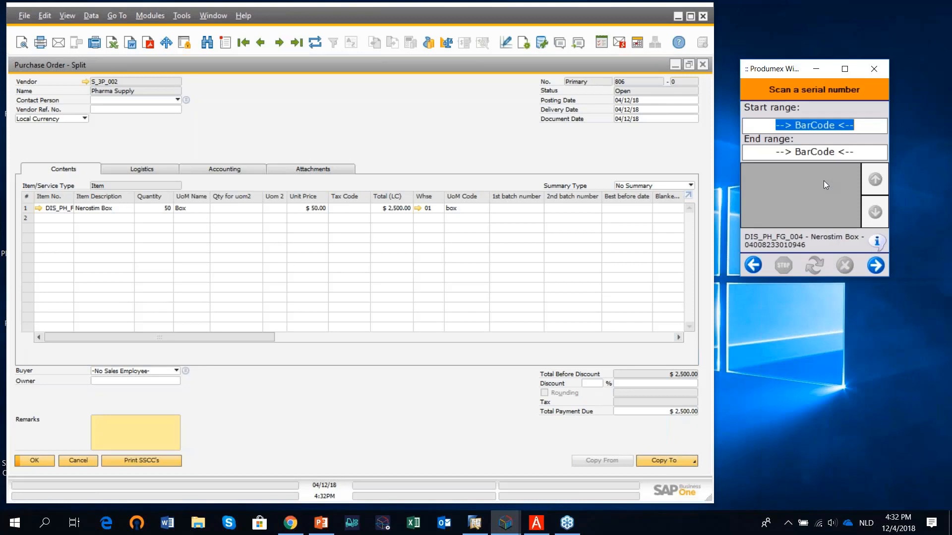
{"action": "type", "text": "]C0ABC2018110051"}
{"action": "key", "text": "Return"}
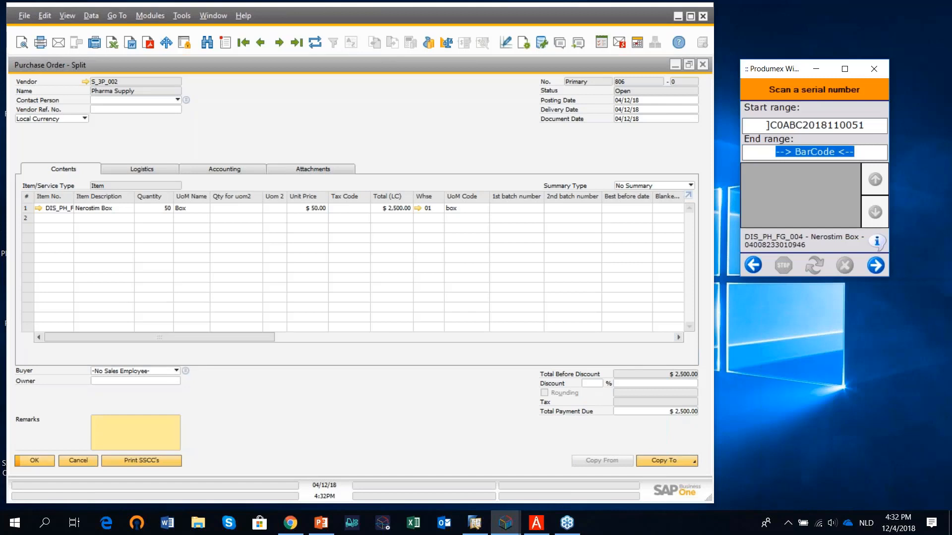
{"action": "type", "text": "]C0ABC2018110100"}
{"action": "key", "text": "Return"}
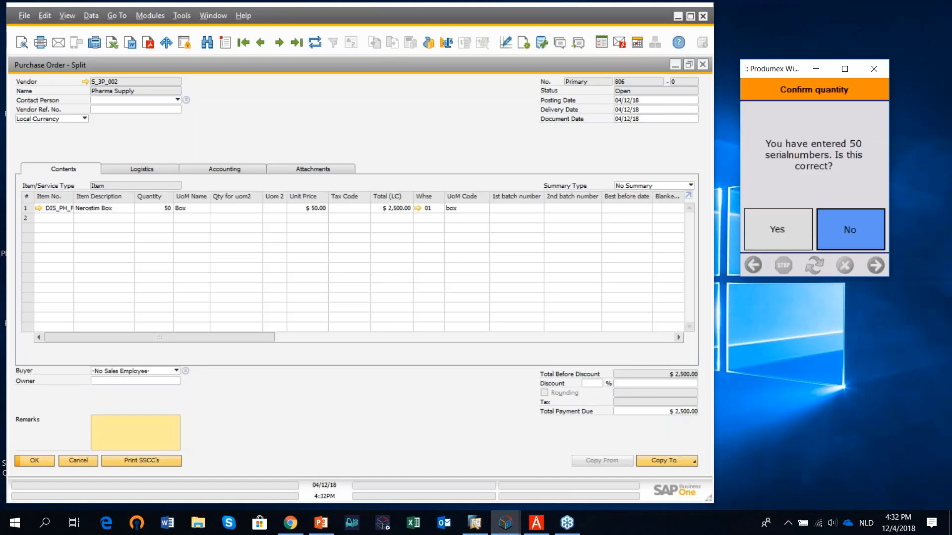
{"action": "left_click", "coordinate": [788, 230]}
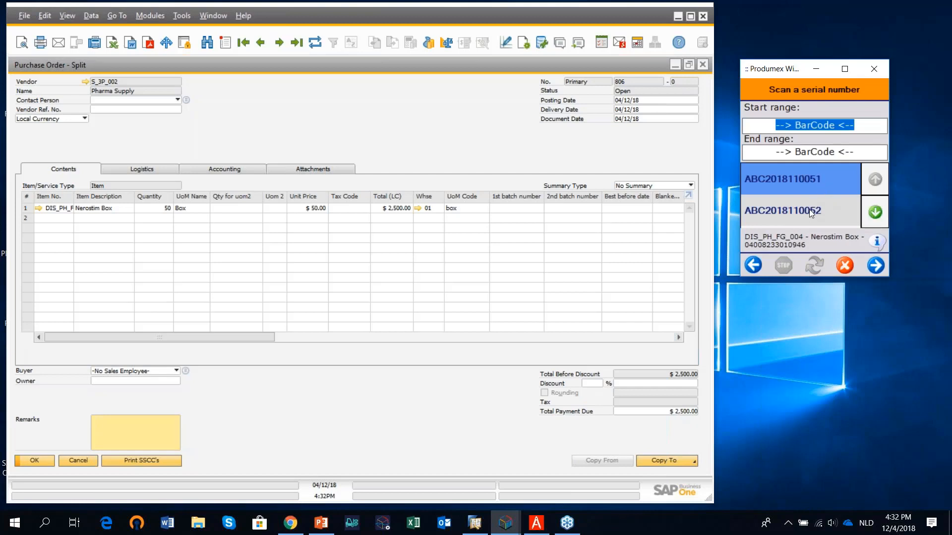
- Check the list of scanned serial numbers and accept it to complete the reception of the logistic unit
{"action": "left_click", "coordinate": [875, 212]}
{"action": "left_click", "coordinate": [875, 212]}
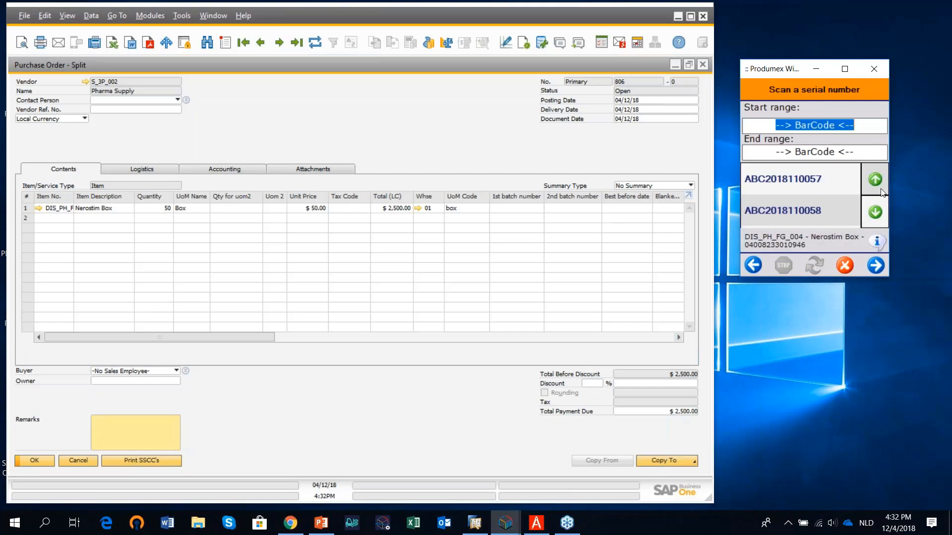
{"action": "left_click", "coordinate": [876, 180]}
{"action": "left_click", "coordinate": [876, 180]}
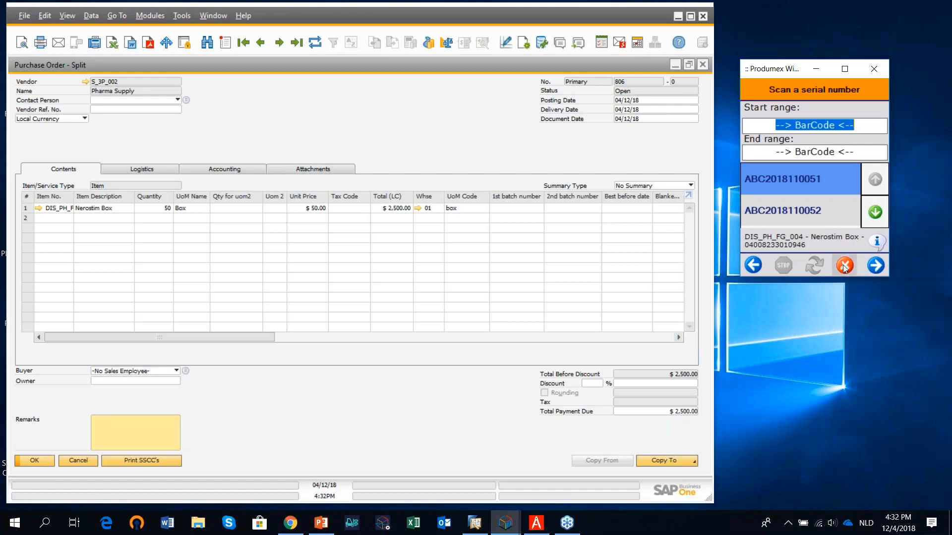
{"action": "left_click", "coordinate": [880, 266]}
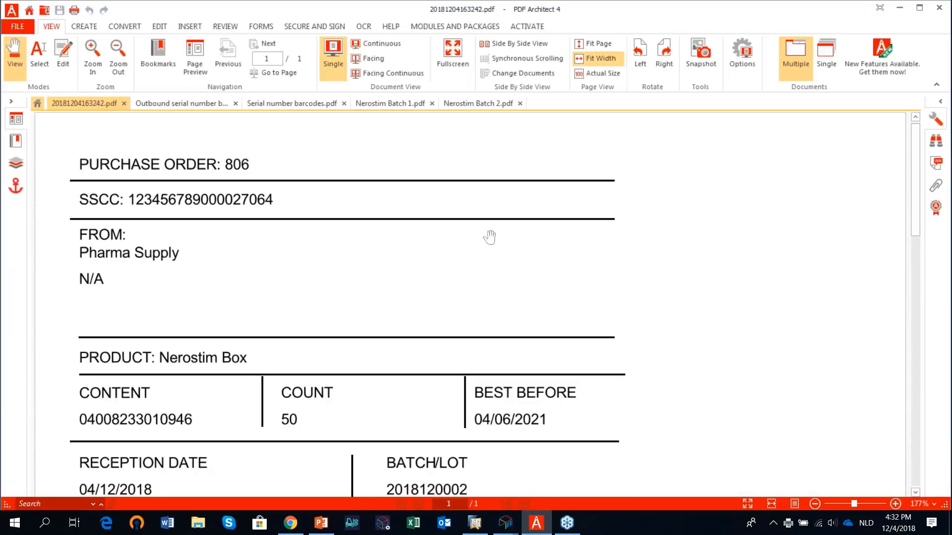
- Examine the printed logistic label's SSCC, product, count, best before date, batch and barcodes, and minimize the PDF viewer
{"action": "left_click", "coordinate": [117, 59]}
{"action": "left_click", "coordinate": [118, 59]}
{"action": "left_click", "coordinate": [118, 58]}
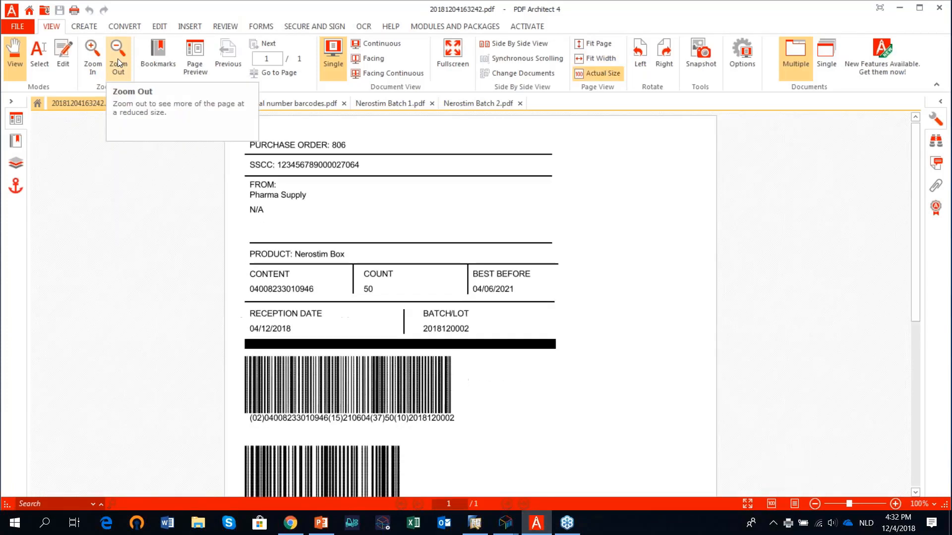
{"action": "left_click", "coordinate": [117, 59]}
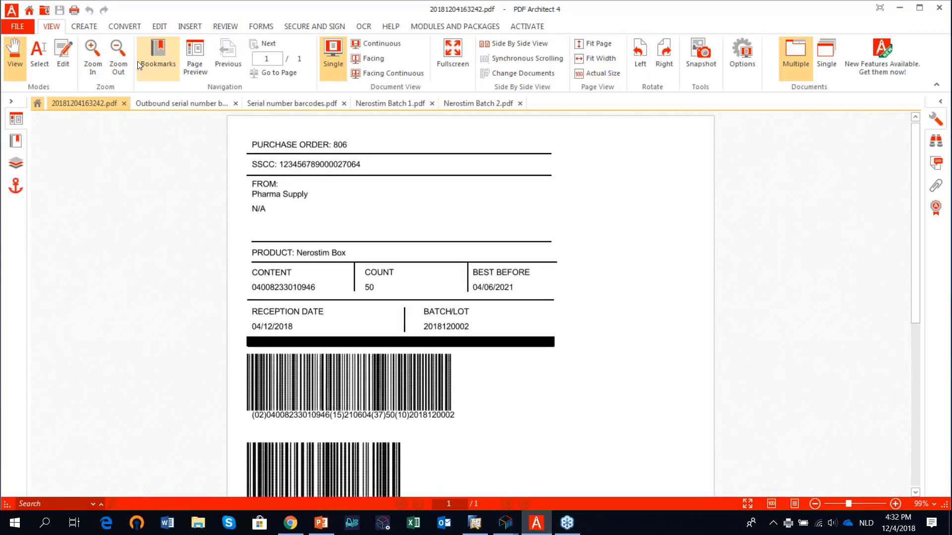
{"action": "left_click", "coordinate": [123, 58]}
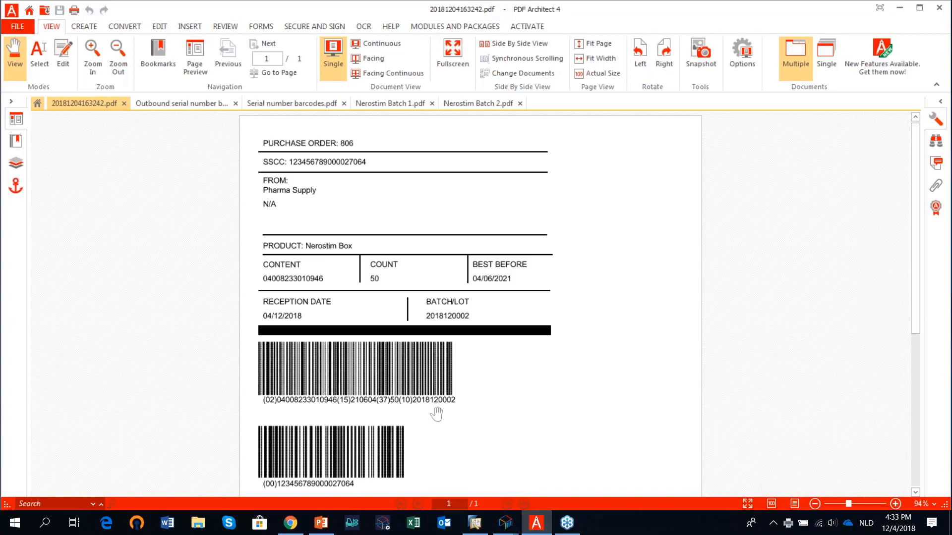
{"action": "left_click", "coordinate": [900, 9]}
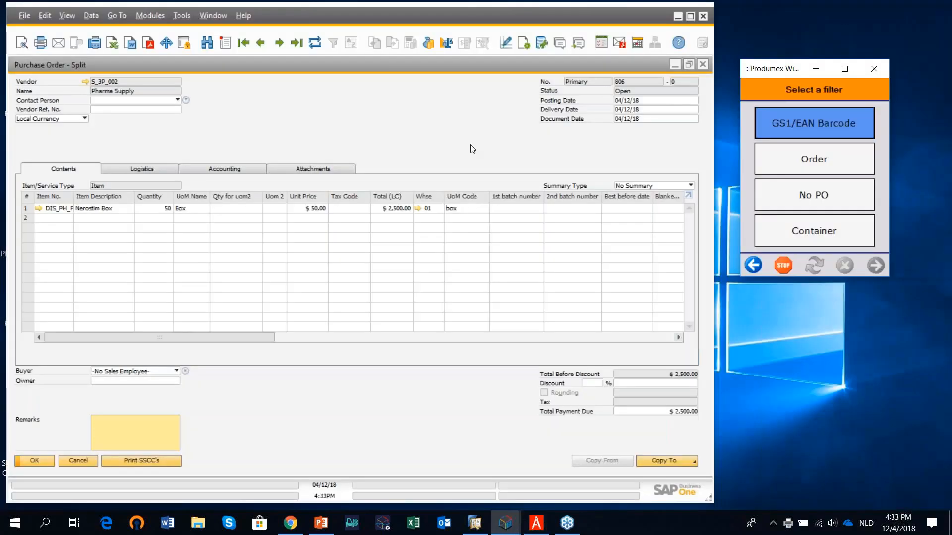
- Close the purchase order in SAP Business One and open the most recent Goods Receipt PO
{"action": "left_click", "coordinate": [703, 67]}
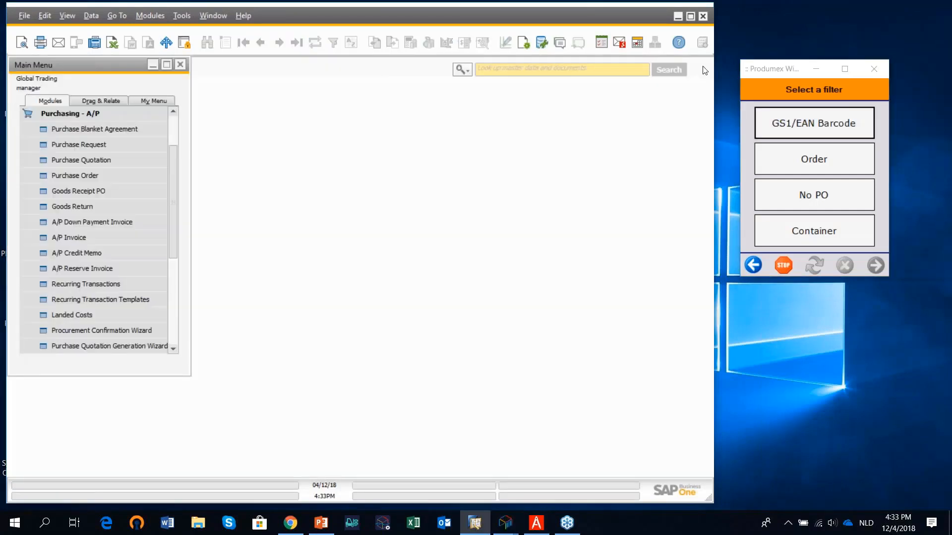
{"action": "left_click", "coordinate": [44, 115]}
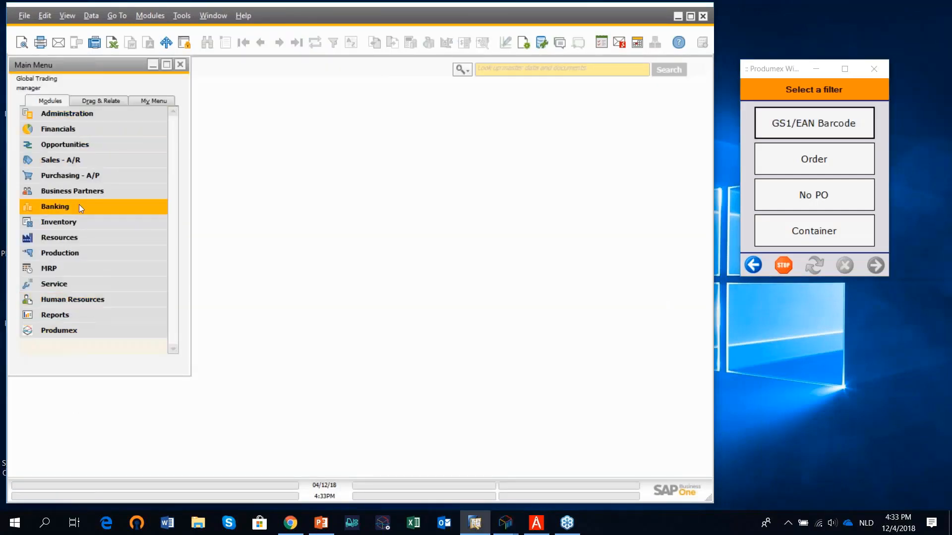
{"action": "left_click", "coordinate": [91, 175]}
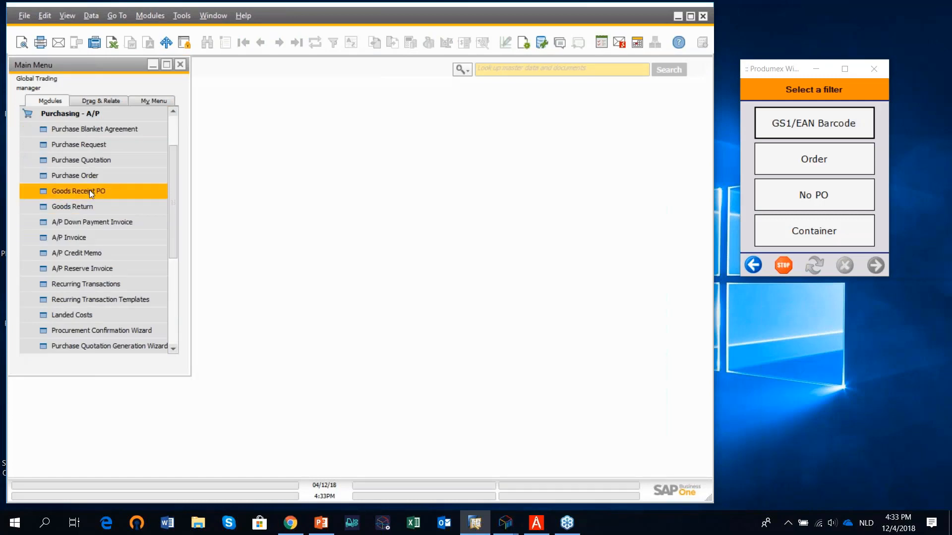
{"action": "left_click", "coordinate": [89, 191]}
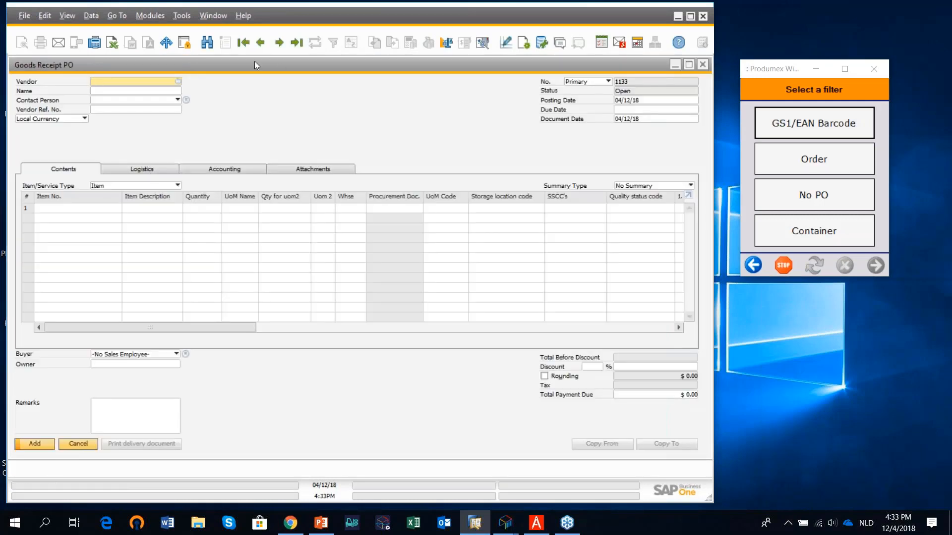
{"action": "left_click", "coordinate": [297, 48]}
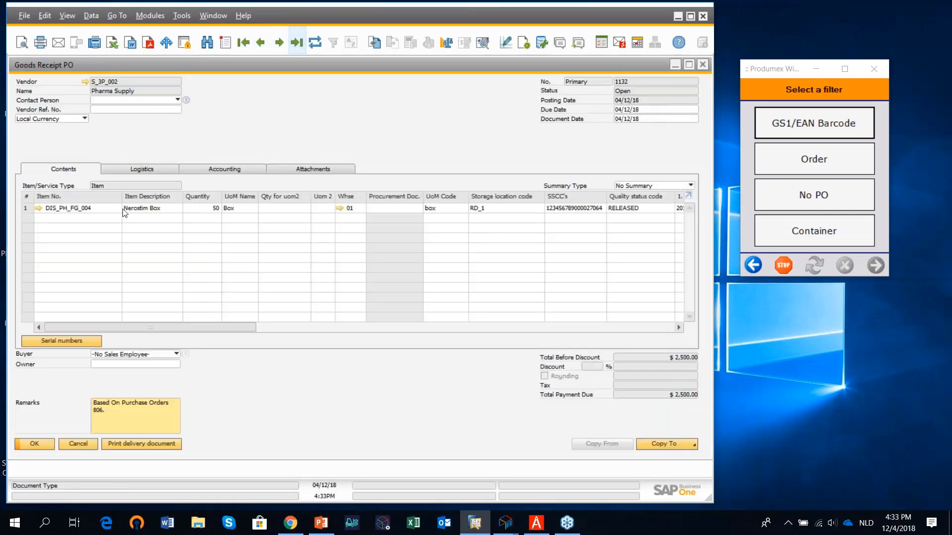
- Review the serial numbers linked to the Nerostim Box line of the goods receipt and close the list
{"action": "left_click", "coordinate": [25, 208]}
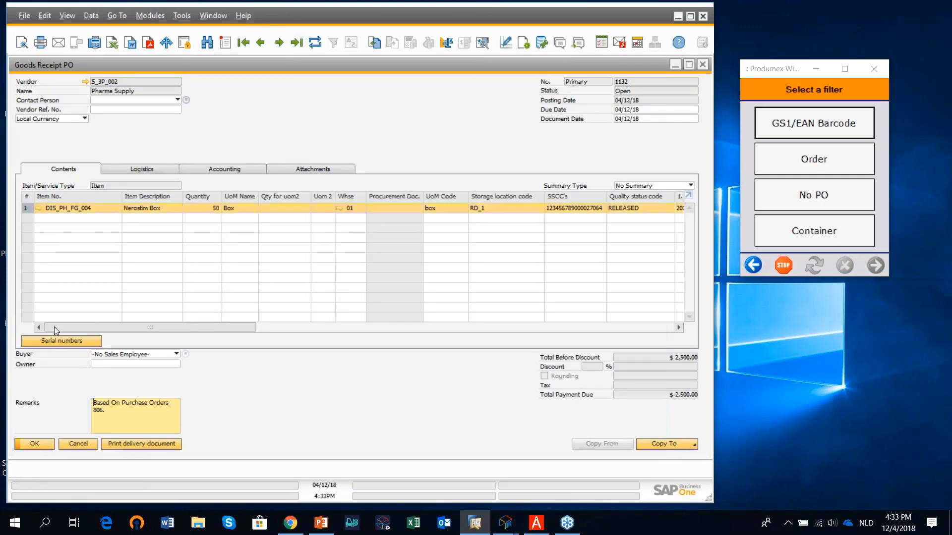
{"action": "left_click", "coordinate": [64, 342]}
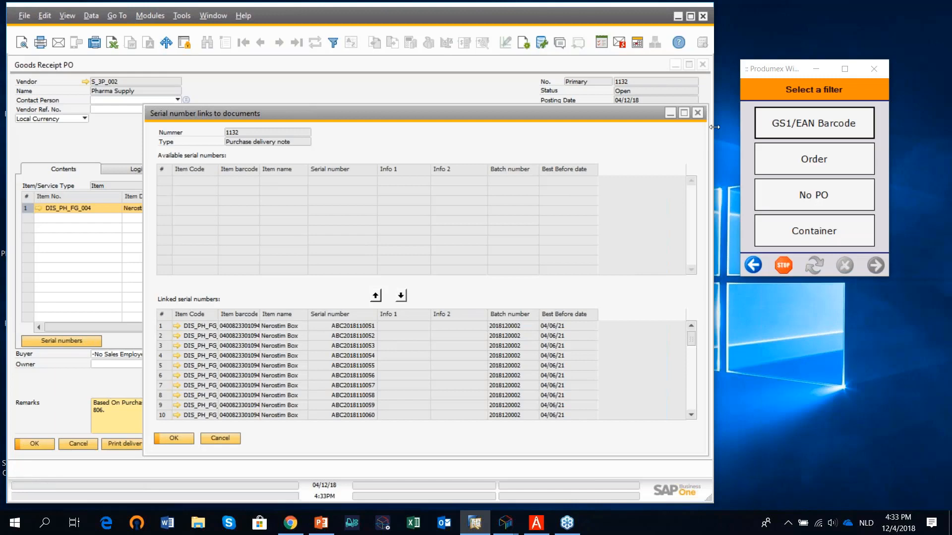
{"action": "left_click", "coordinate": [701, 117]}
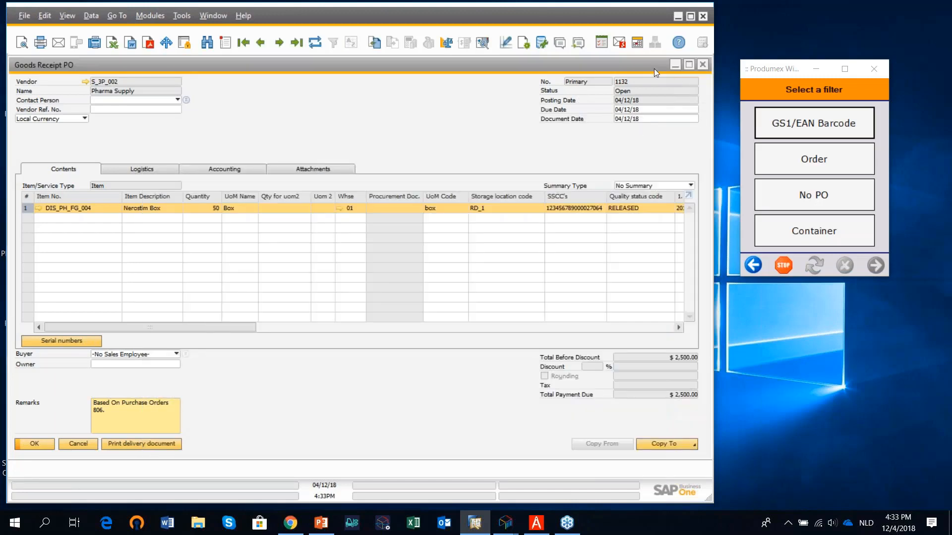
- Close the goods receipt and open the selection criteria of the Produmex Inventory Report
{"action": "left_click", "coordinate": [703, 65]}
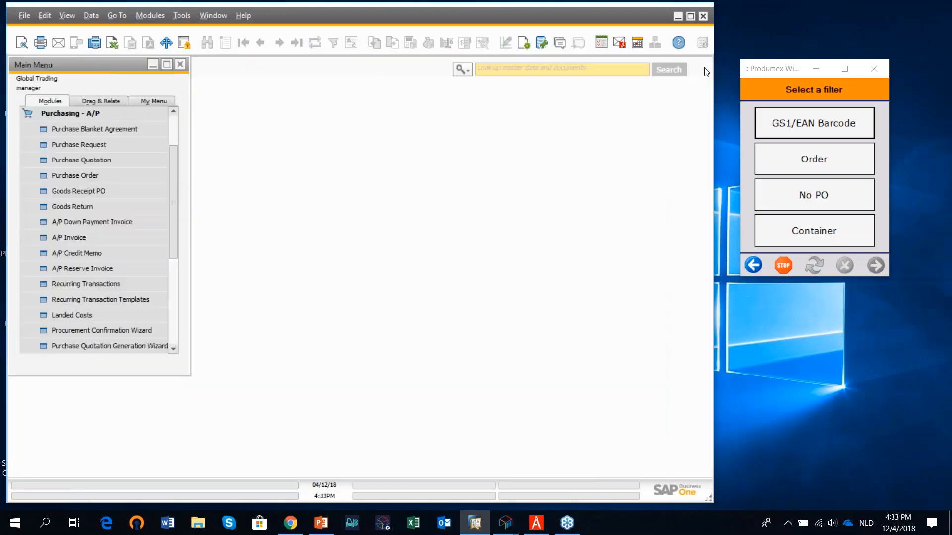
{"action": "left_click", "coordinate": [91, 116]}
{"action": "left_click", "coordinate": [114, 335]}
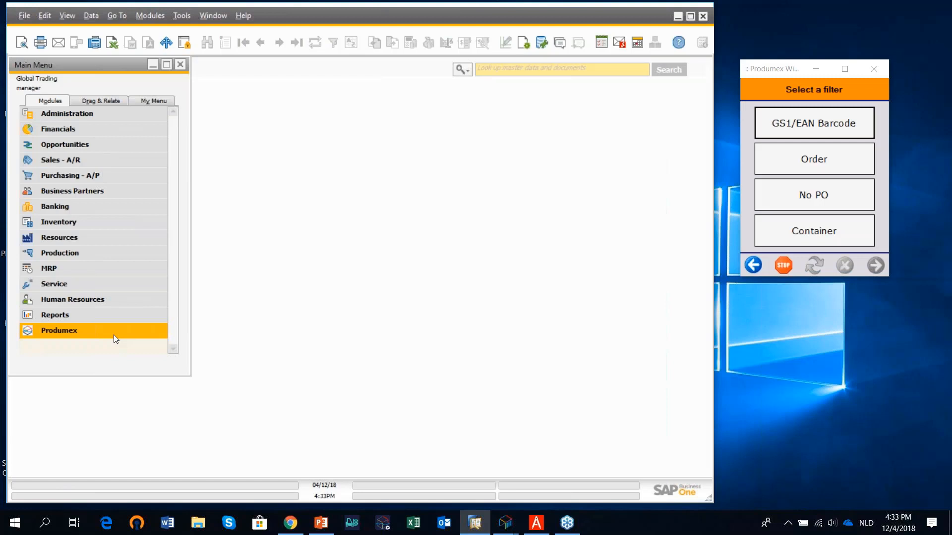
{"action": "left_click", "coordinate": [114, 334]}
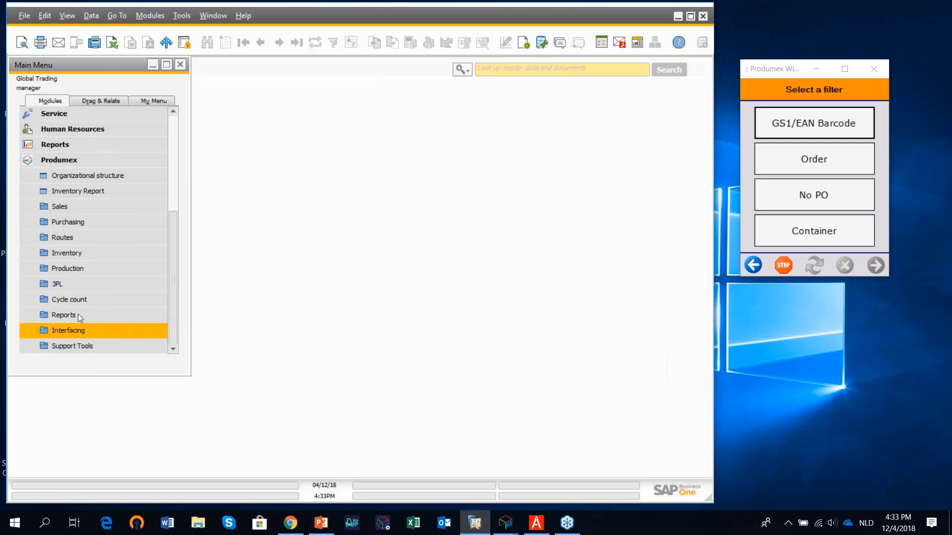
{"action": "left_click", "coordinate": [100, 193]}
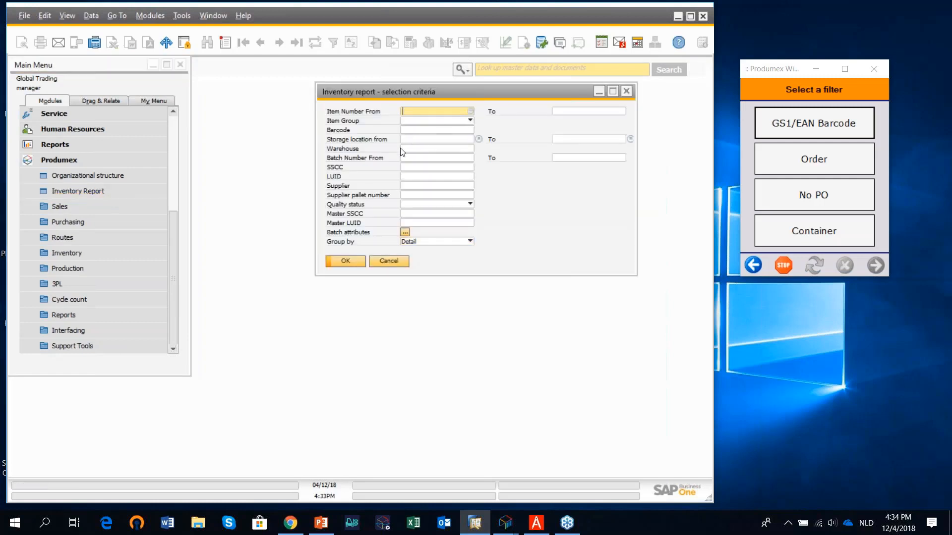
- Find the items starting with DIS_PH and choose the Nerostim Box, DIS_PH_FG_004, as the report's starting item number
{"action": "left_click", "coordinate": [471, 111]}
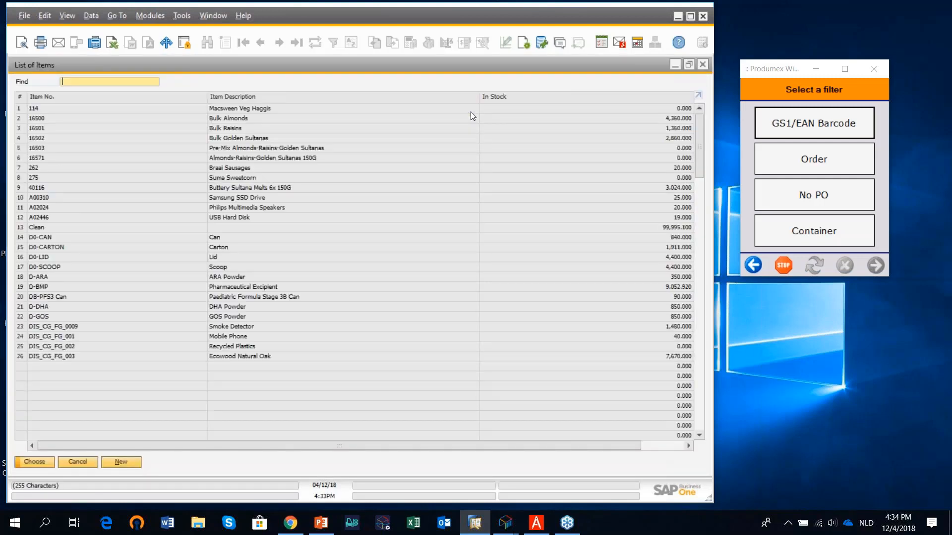
{"action": "type", "text": "DIS"}
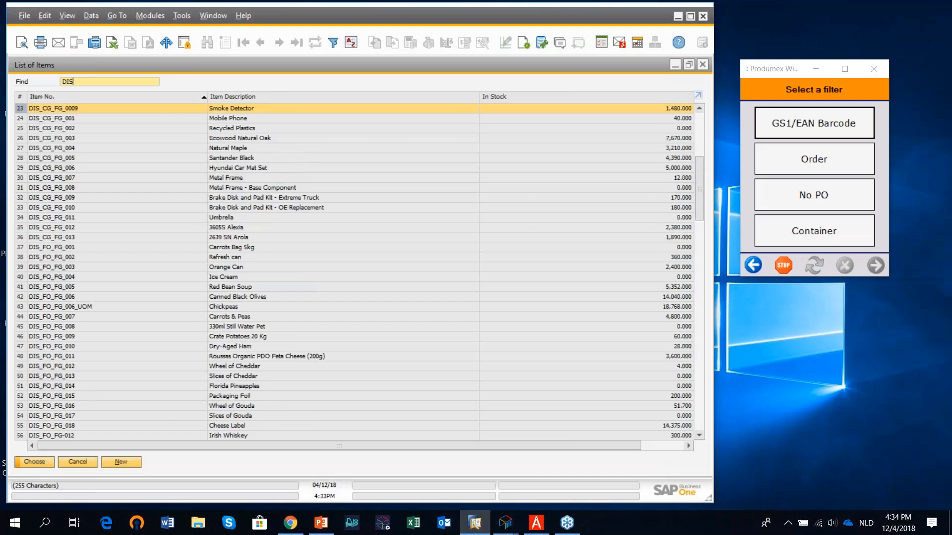
{"action": "type", "text": "_PH"}
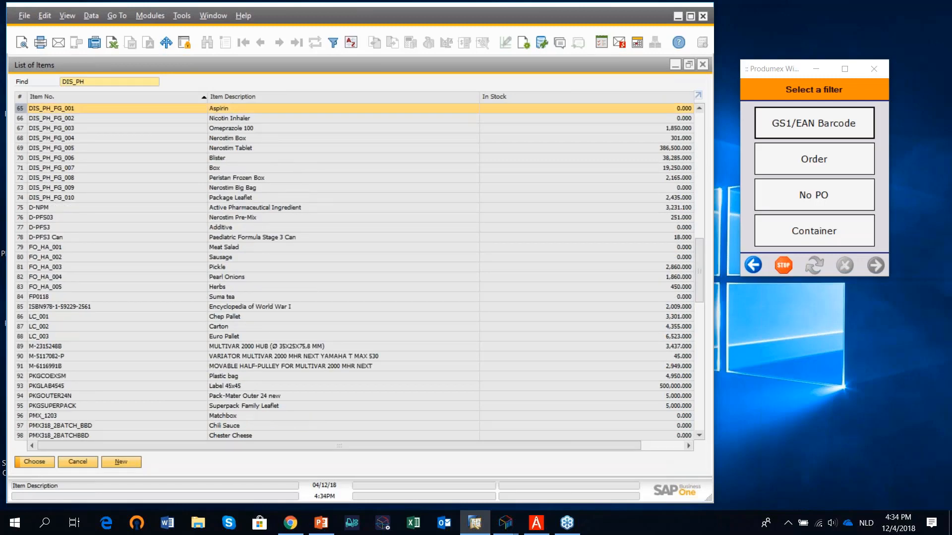
{"action": "left_click", "coordinate": [257, 139]}
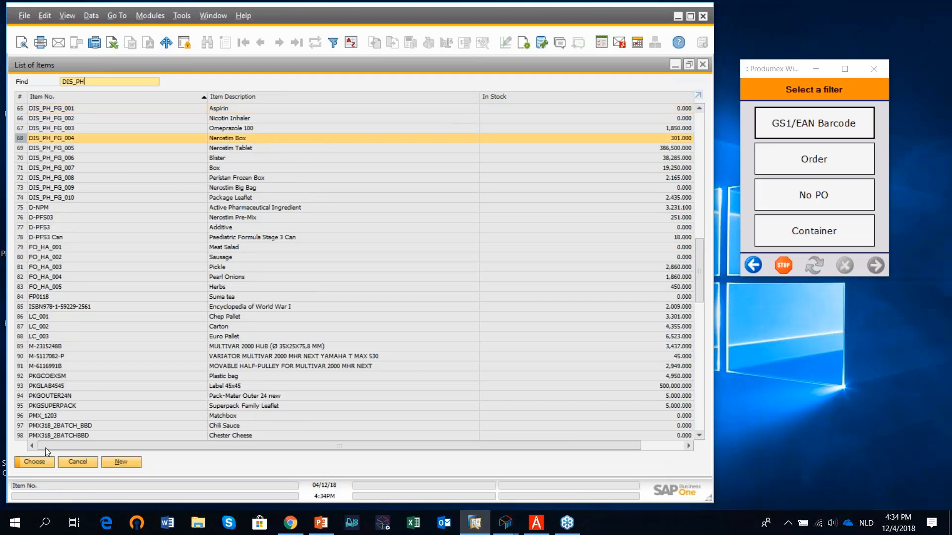
{"action": "left_click", "coordinate": [33, 462]}
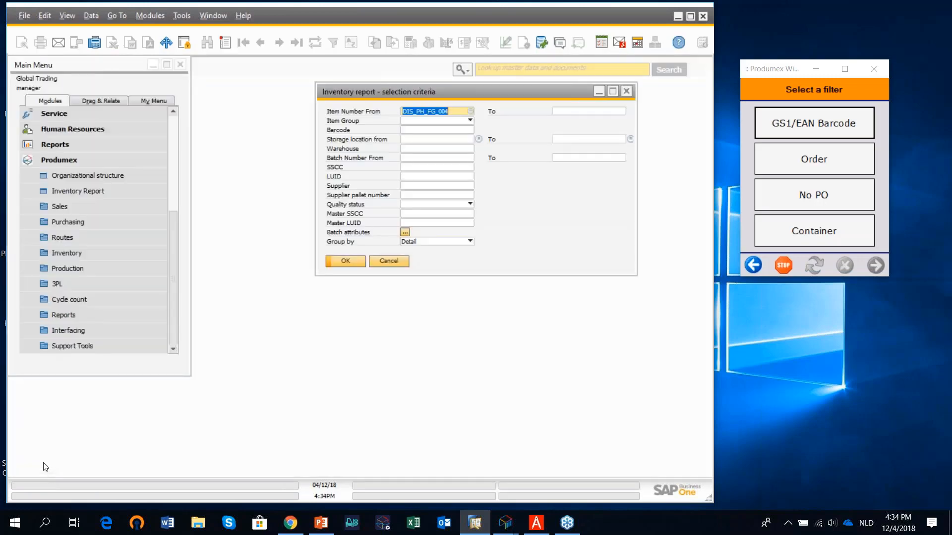
{"action": "left_click", "coordinate": [345, 262]}
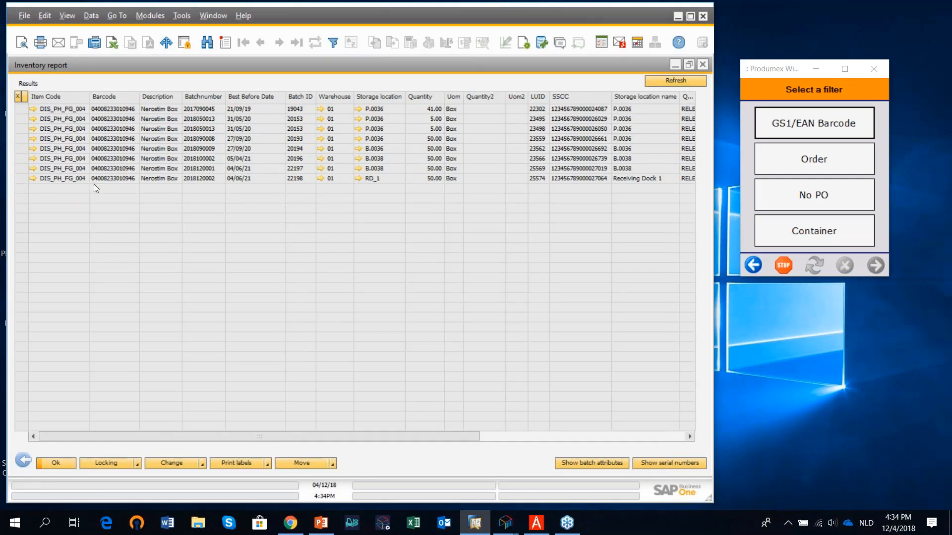
{"action": "left_click", "coordinate": [23, 178]}
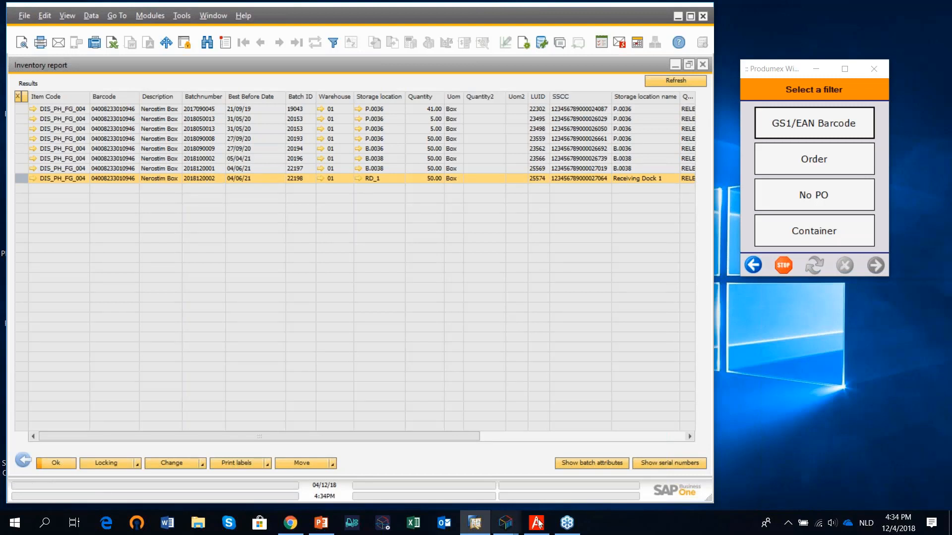
{"action": "left_click", "coordinate": [673, 462]}
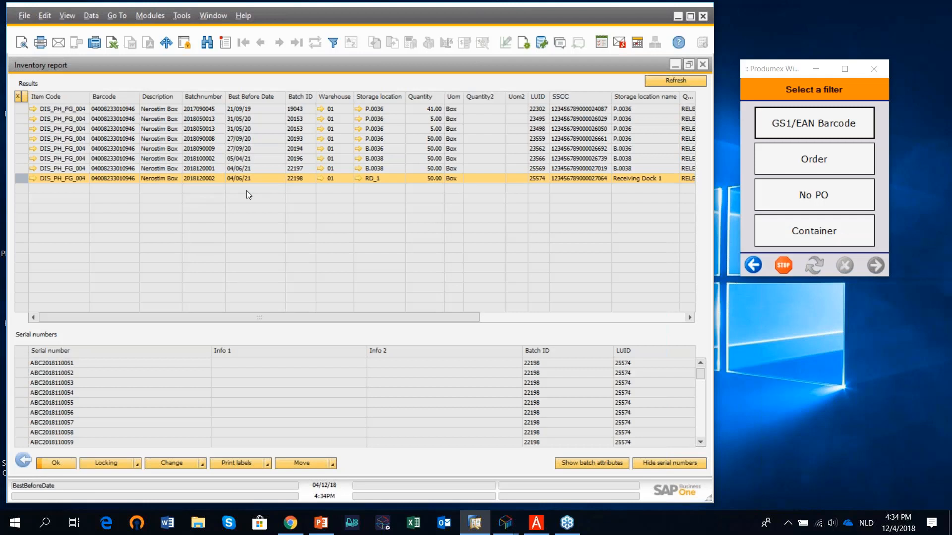
- Switch to the Produmex scanner client, leave the reception flow and start a put away from location RD_1, Receiving Dock 1
{"action": "left_click", "coordinate": [753, 266]}
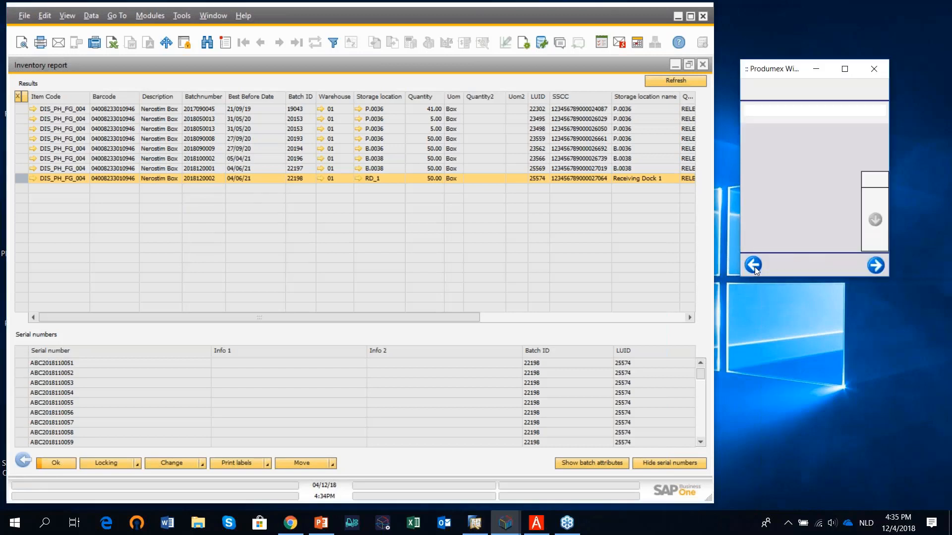
{"action": "left_click", "coordinate": [753, 266]}
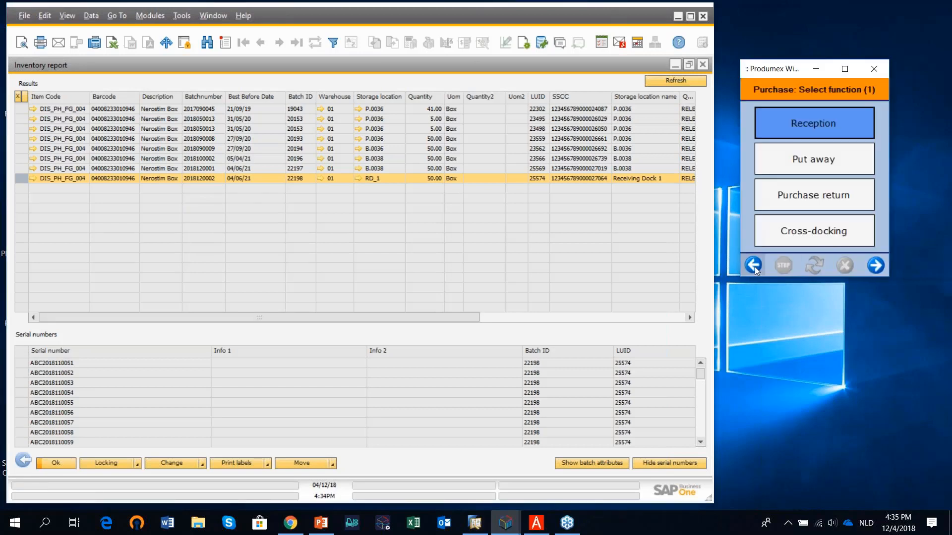
{"action": "left_click", "coordinate": [793, 167]}
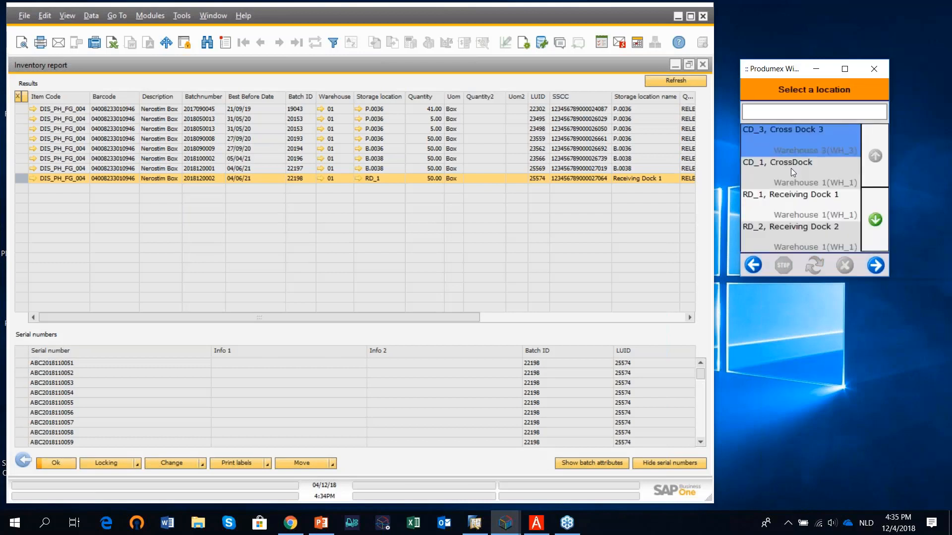
{"action": "left_click", "coordinate": [784, 206]}
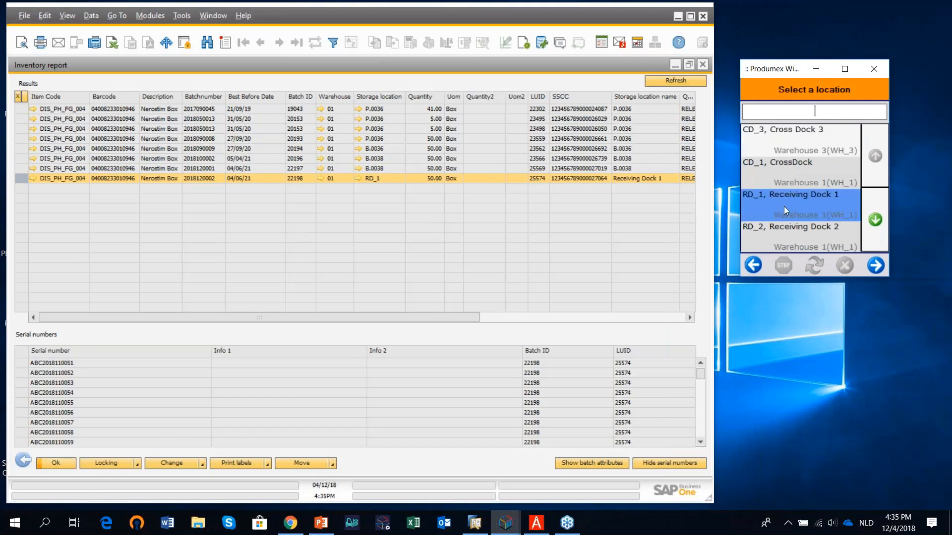
{"action": "left_click", "coordinate": [874, 267]}
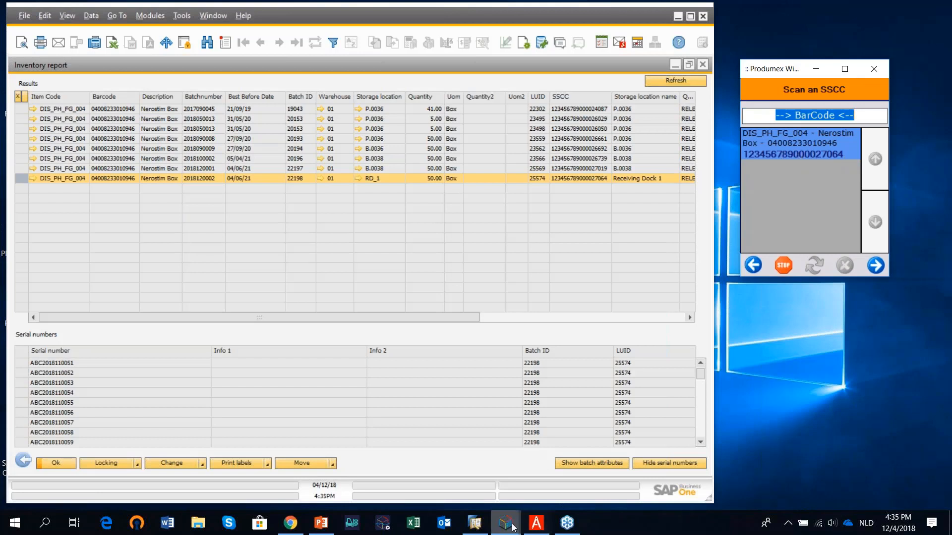
- Switch to the PDF viewer, check the SSCC barcode on the logistic label and minimize the viewer
{"action": "left_click", "coordinate": [536, 523]}
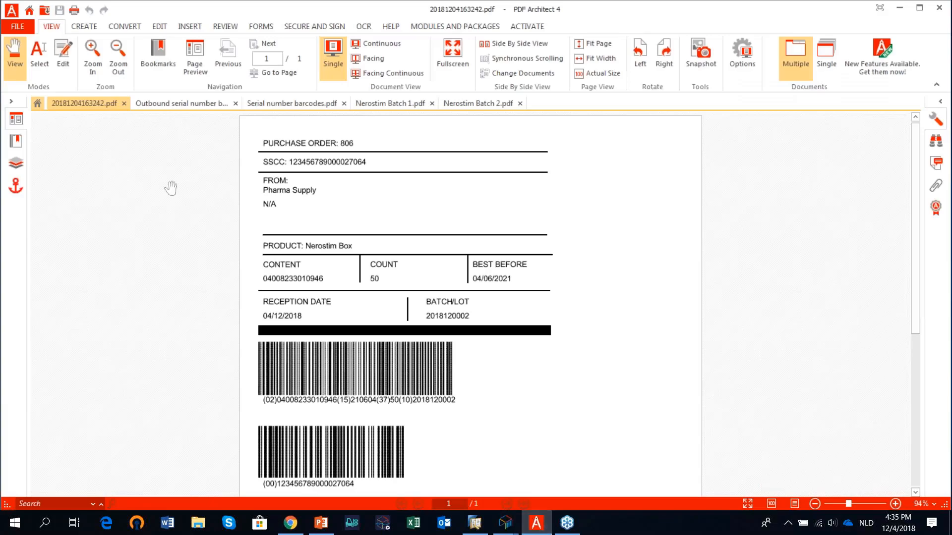
{"action": "scroll", "coordinate": [326, 463], "scroll_direction": "down", "scroll_amount": 1}
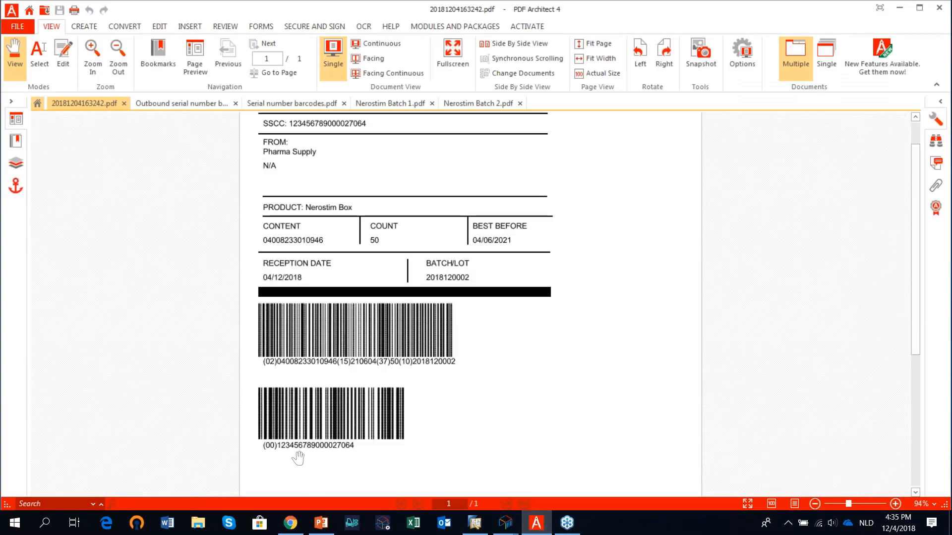
{"action": "left_click", "coordinate": [900, 8]}
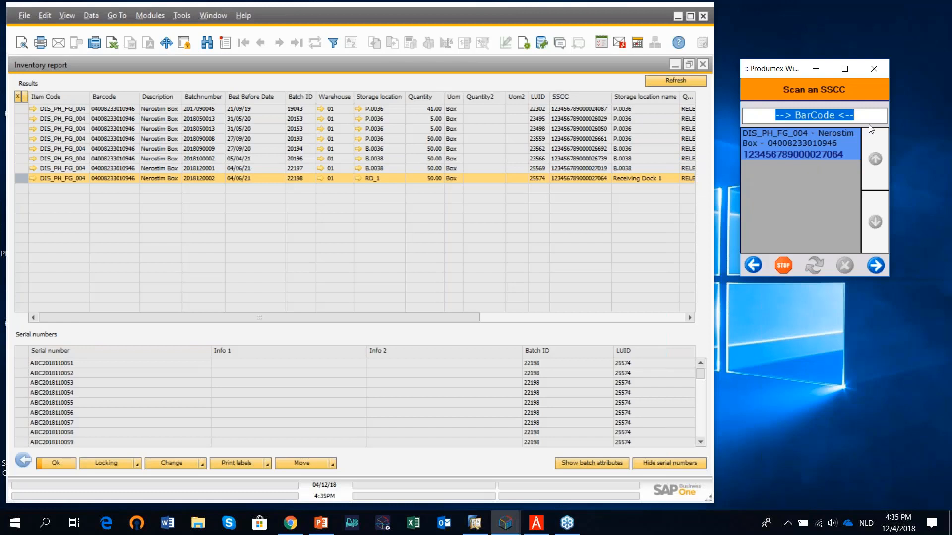
{"action": "key", "text": "BackSpace"}
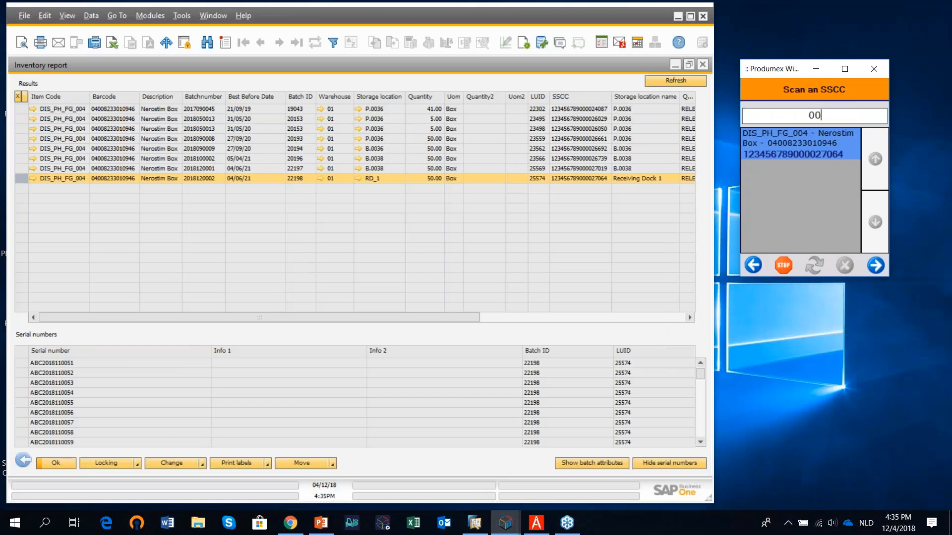
{"action": "key", "text": "ctrl+v"}
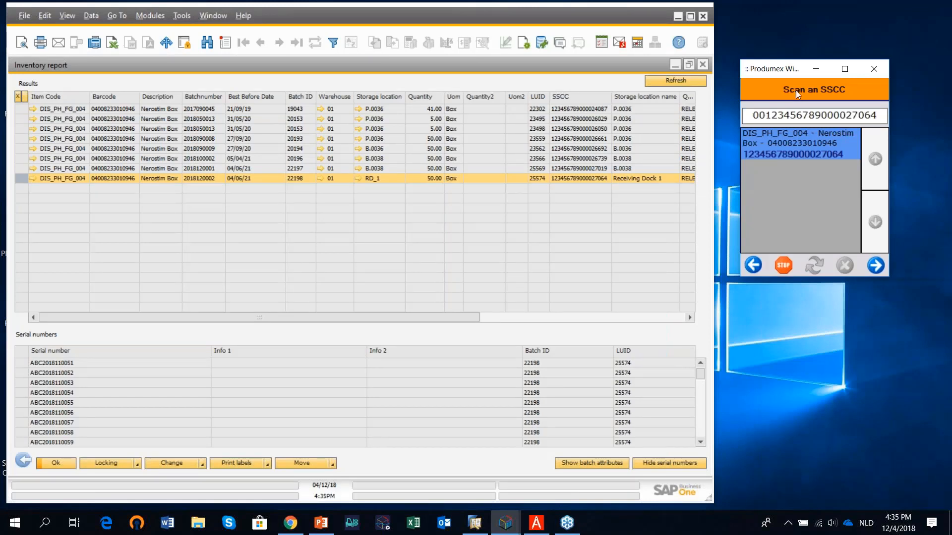
{"action": "left_click", "coordinate": [876, 267]}
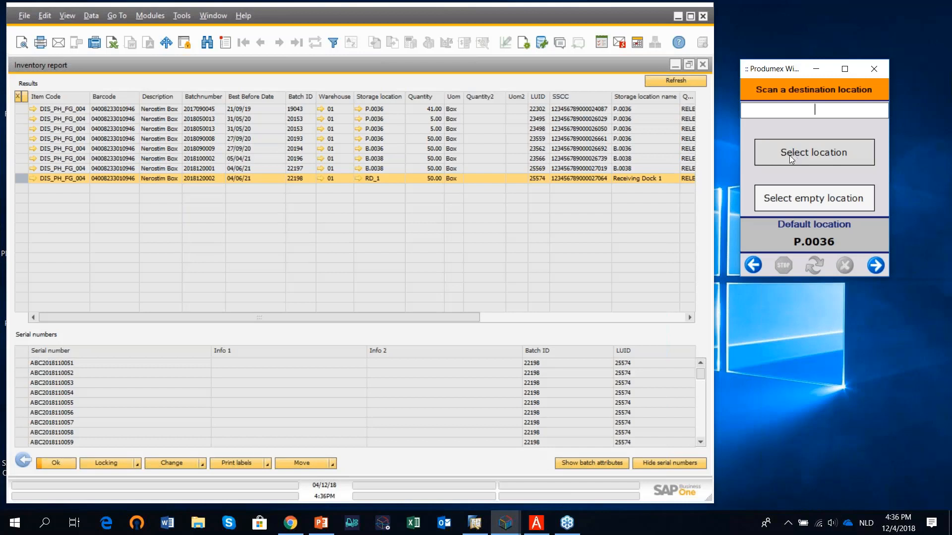
- Choose the empty location B.0033 in Warehouse 1 as the put away destination and confirm the move
{"action": "left_click", "coordinate": [807, 201]}
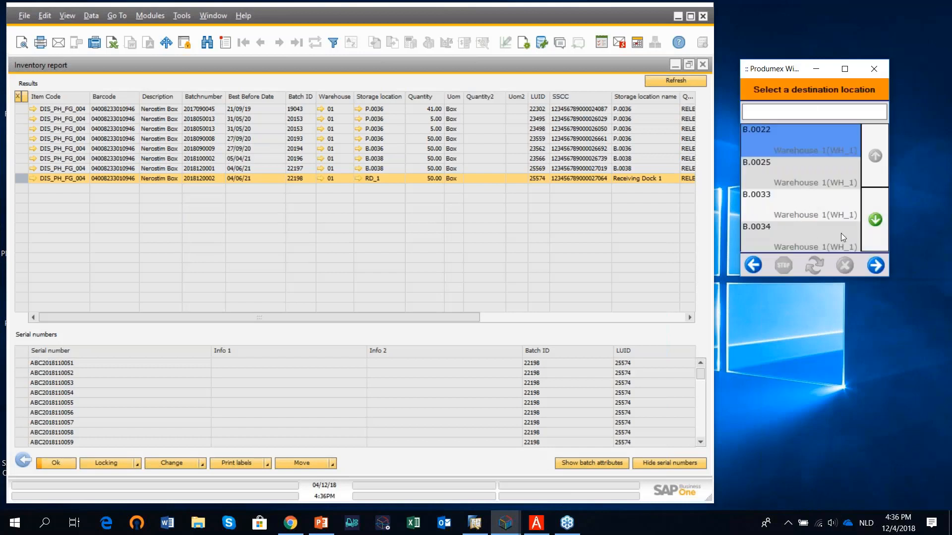
{"action": "left_click", "coordinate": [778, 207]}
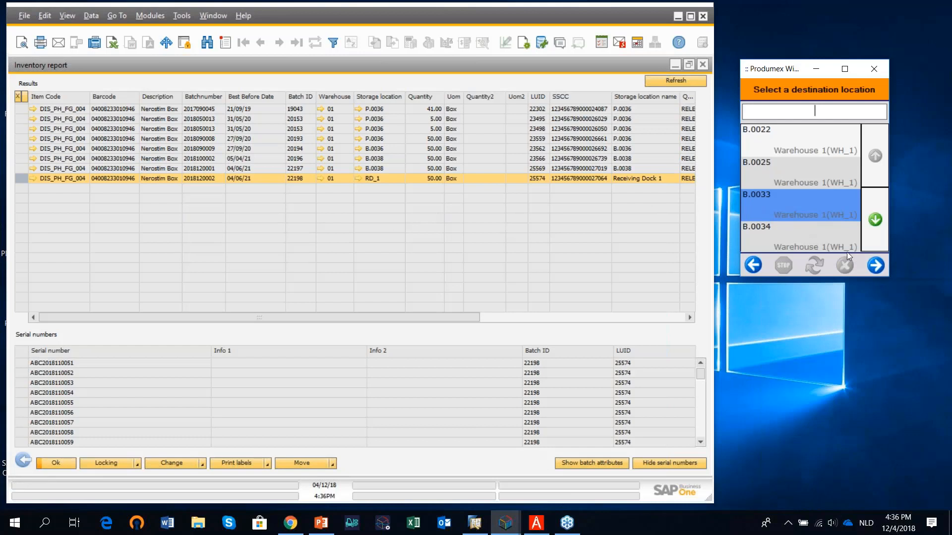
{"action": "left_click", "coordinate": [875, 266]}
{"action": "left_click", "coordinate": [868, 235]}
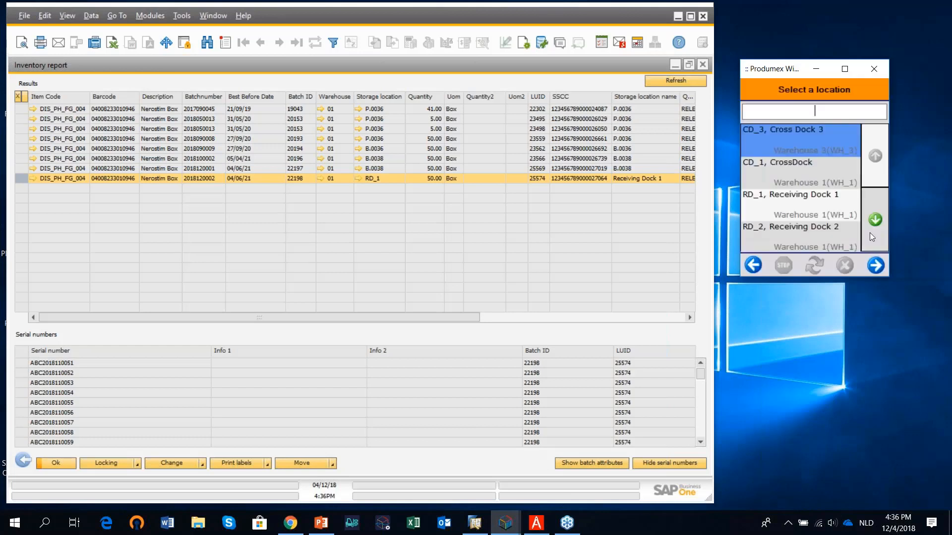
{"action": "left_click", "coordinate": [673, 82]}
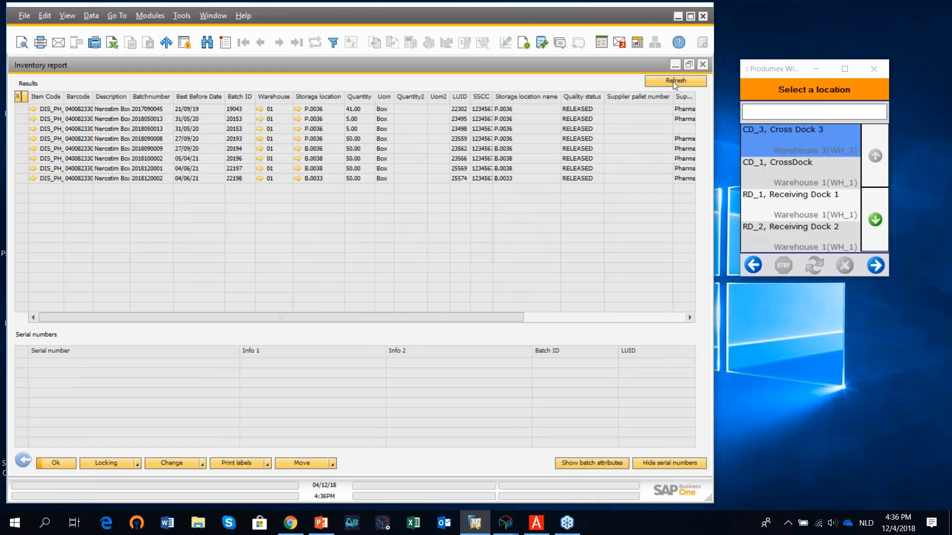
{"action": "left_click", "coordinate": [20, 178]}
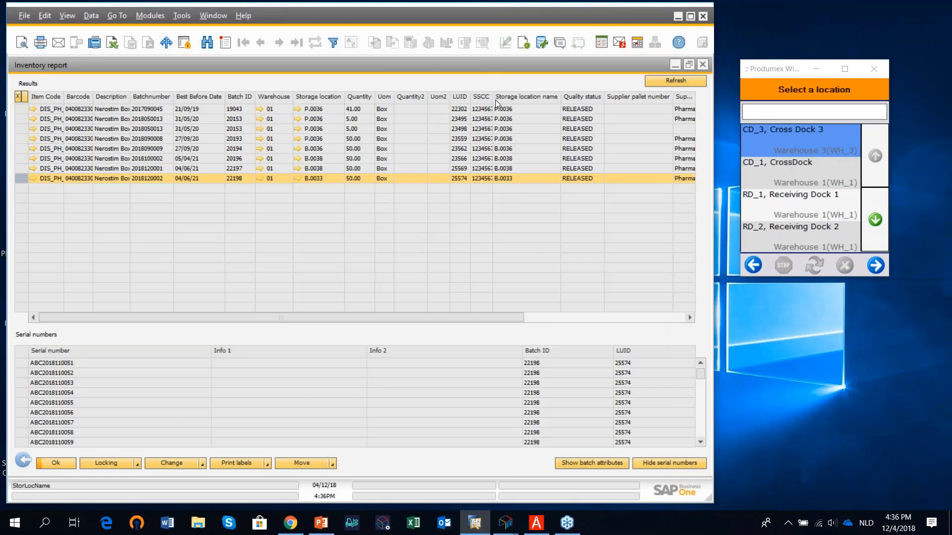
{"action": "left_click_drag", "start_coordinate": [494, 97], "coordinate": [543, 99]}
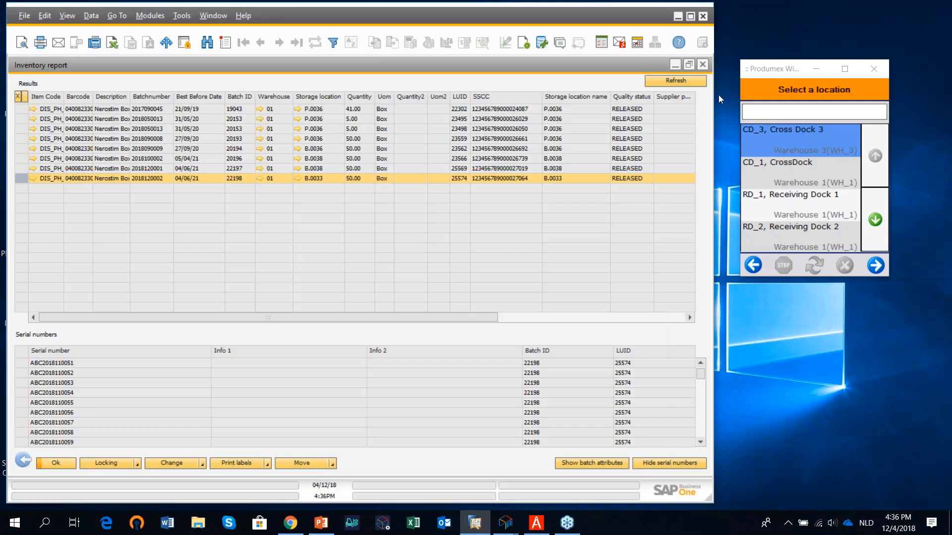
- Close the inventory report with its selection criteria and open a new Inventory Report selection
{"action": "left_click", "coordinate": [703, 64]}
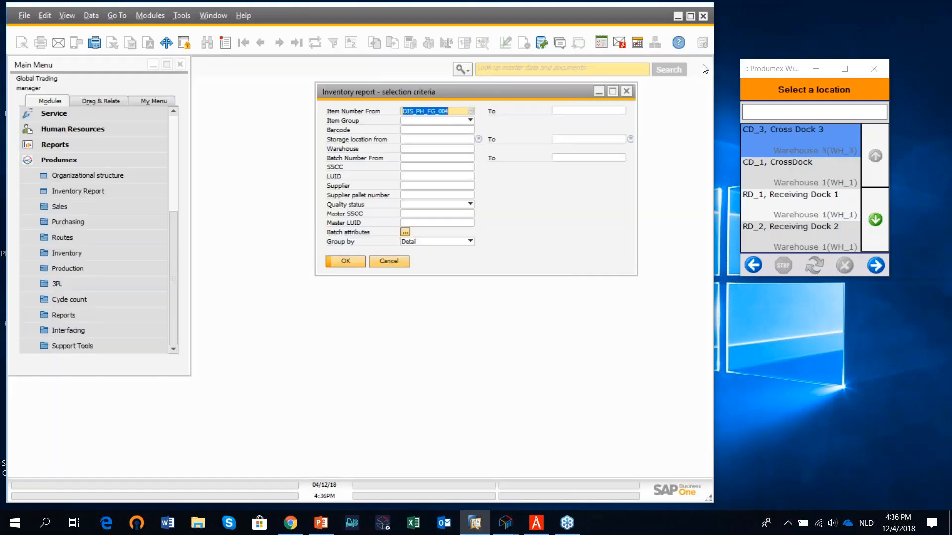
{"action": "left_click", "coordinate": [626, 93]}
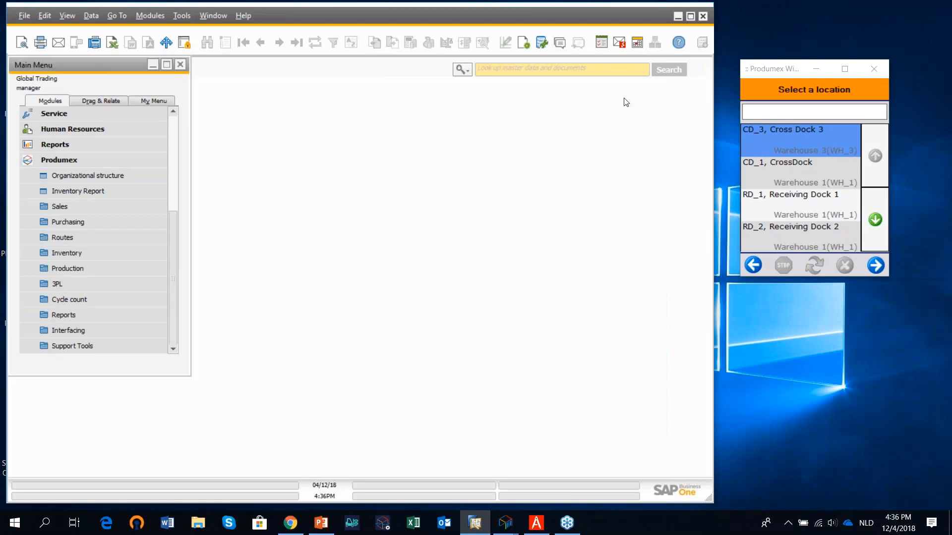
{"action": "left_click", "coordinate": [114, 189]}
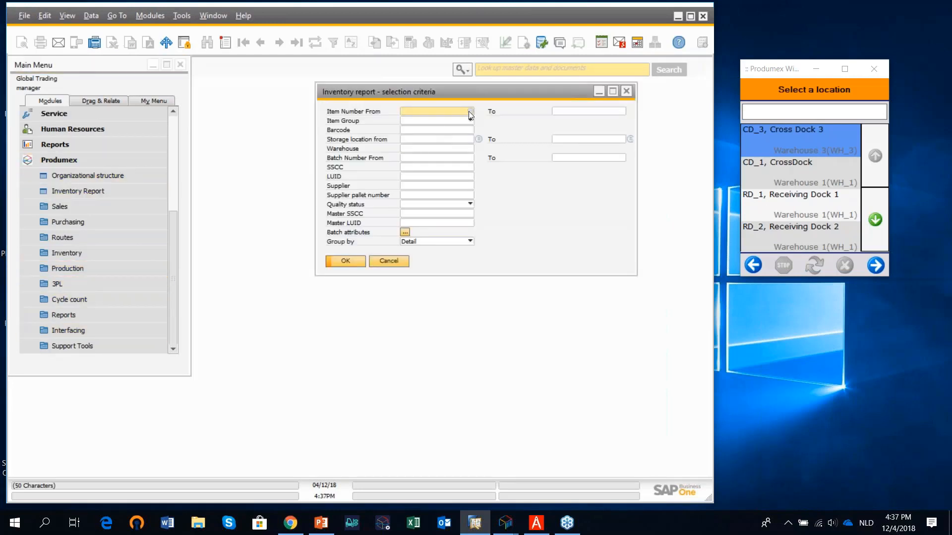
- Run the inventory report for item DIS_PH_FG_004, Nerostim Box, chosen from the item list
{"action": "type", "text": "DIS"}
{"action": "left_click", "coordinate": [472, 112]}
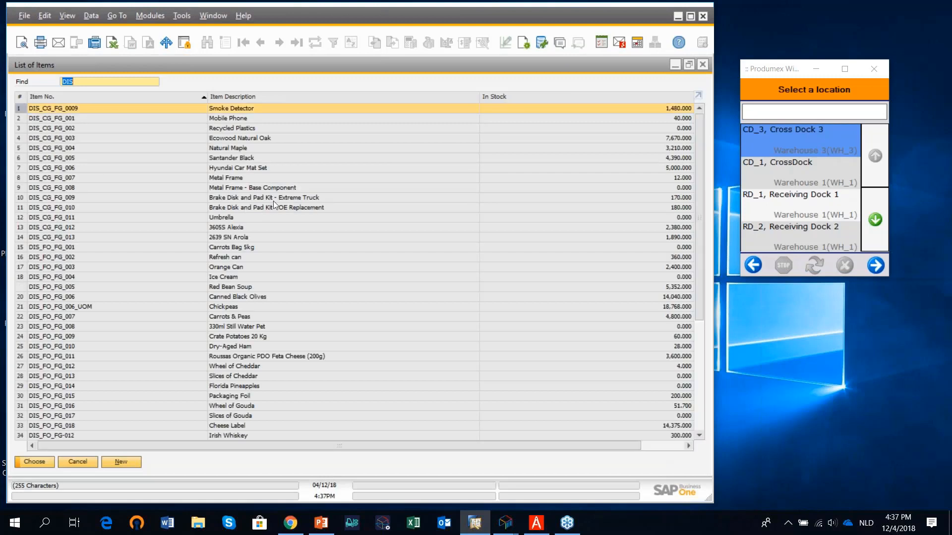
{"action": "scroll", "coordinate": [240, 260], "scroll_direction": "down", "scroll_amount": 1}
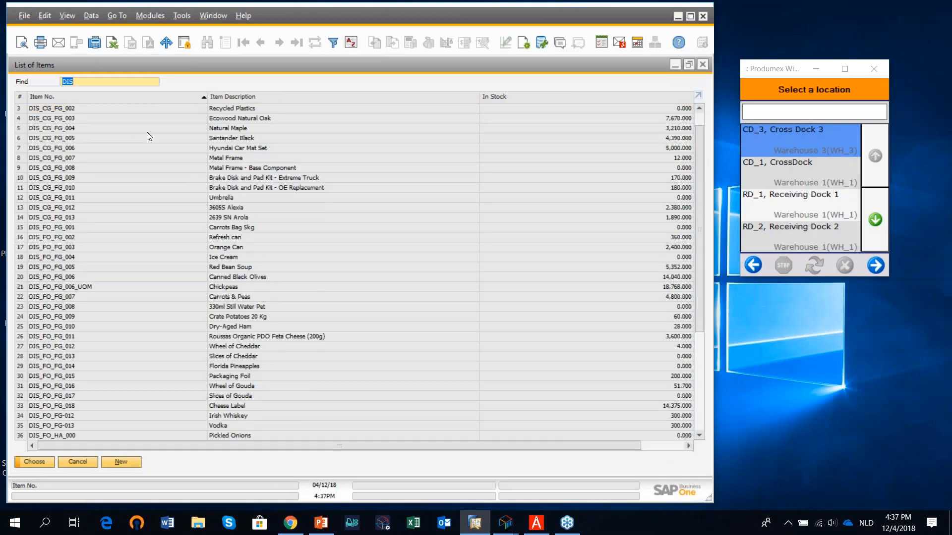
{"action": "left_click", "coordinate": [98, 81]}
{"action": "type", "text": "_PH"}
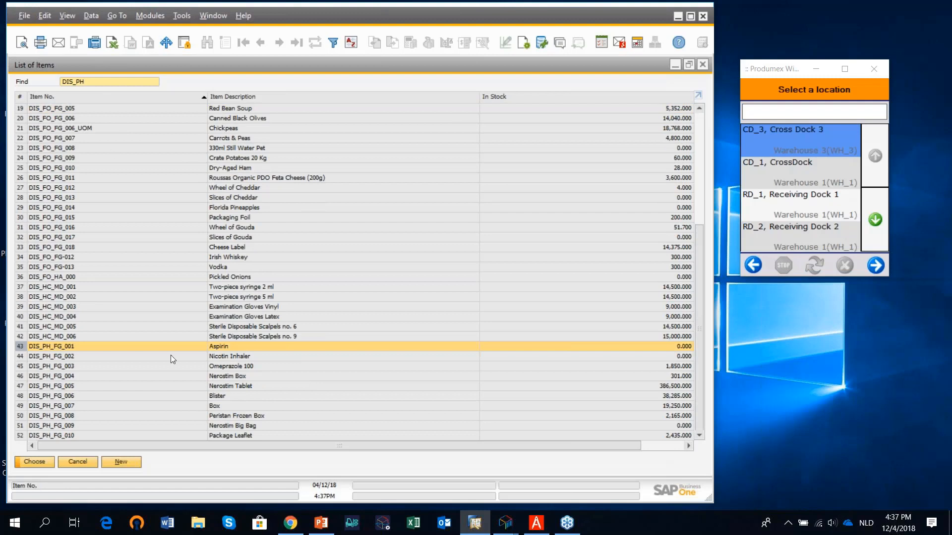
{"action": "left_click", "coordinate": [302, 376]}
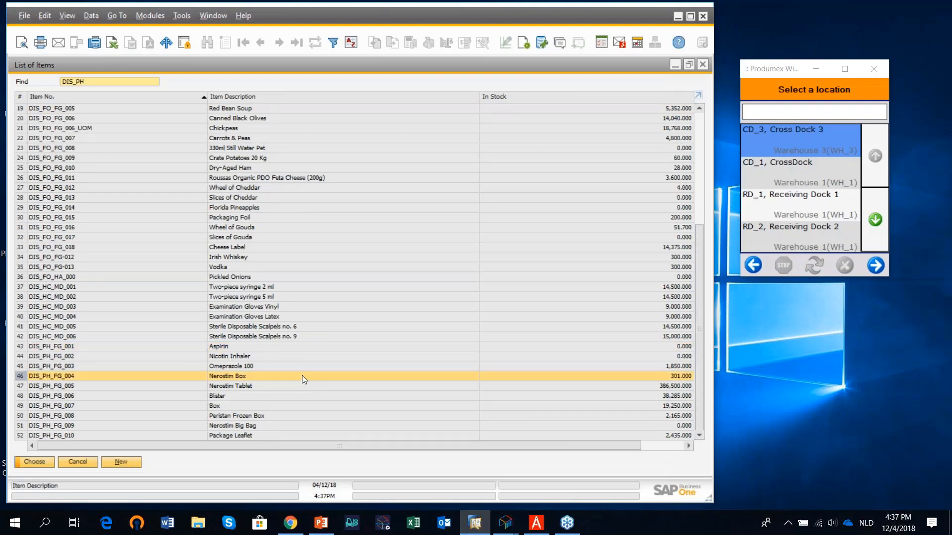
{"action": "left_click", "coordinate": [34, 462]}
{"action": "left_click", "coordinate": [345, 260]}
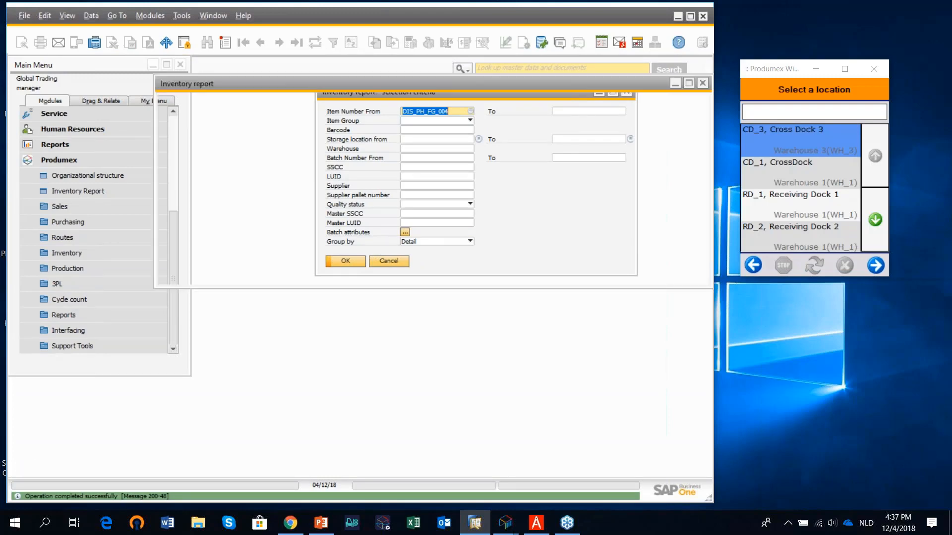
{"action": "left_click_drag", "start_coordinate": [471, 89], "coordinate": [367, 93]}
{"action": "left_click", "coordinate": [585, 87]}
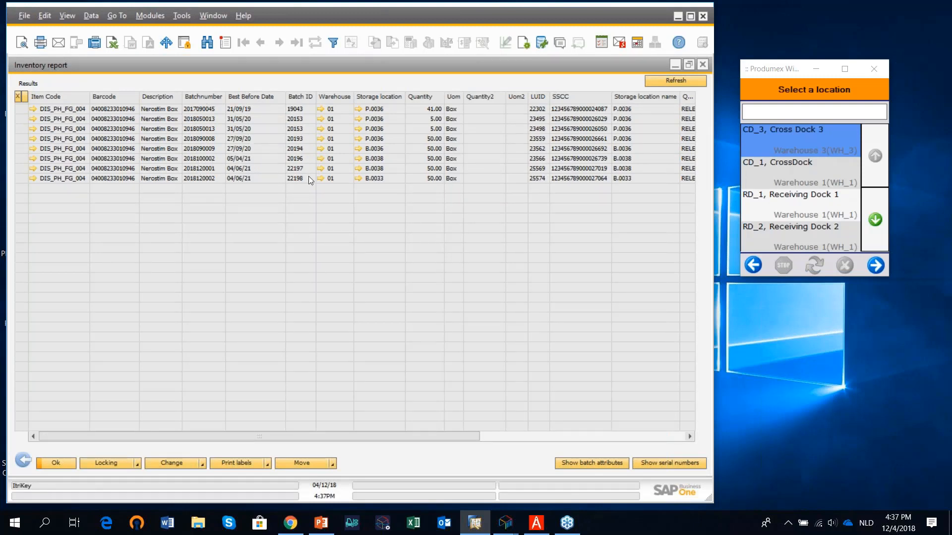
{"action": "left_click", "coordinate": [22, 110]}
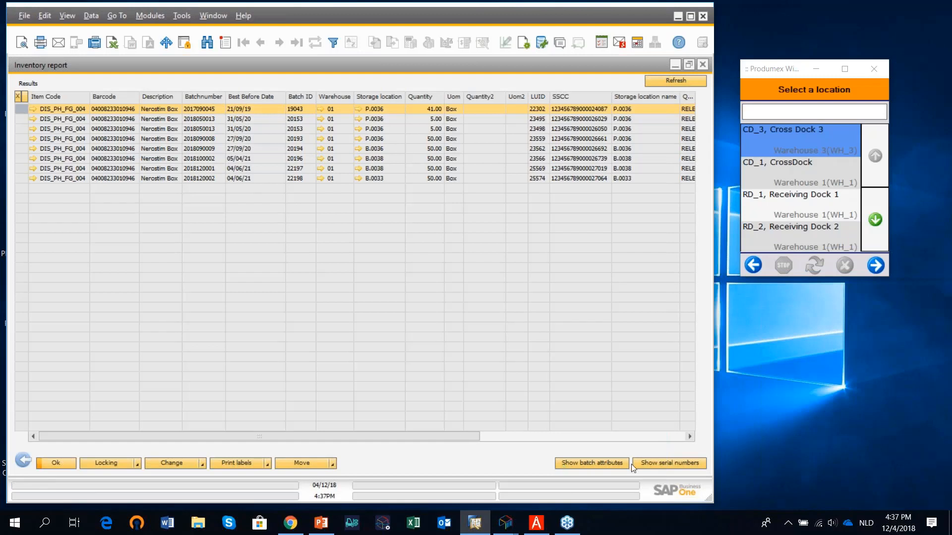
{"action": "left_click", "coordinate": [646, 466]}
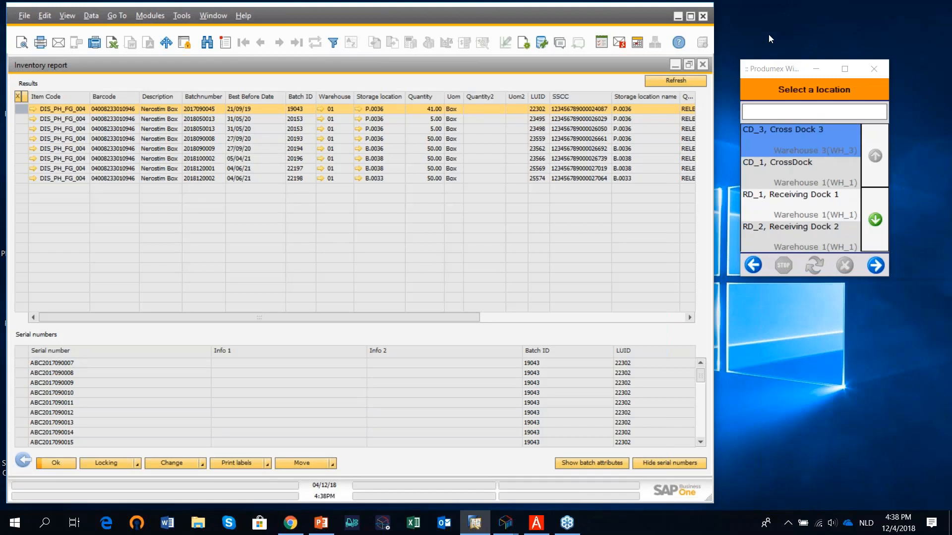
- Minimize the inventory report and its selection criteria, and open a new sales order
{"action": "left_click", "coordinate": [675, 65]}
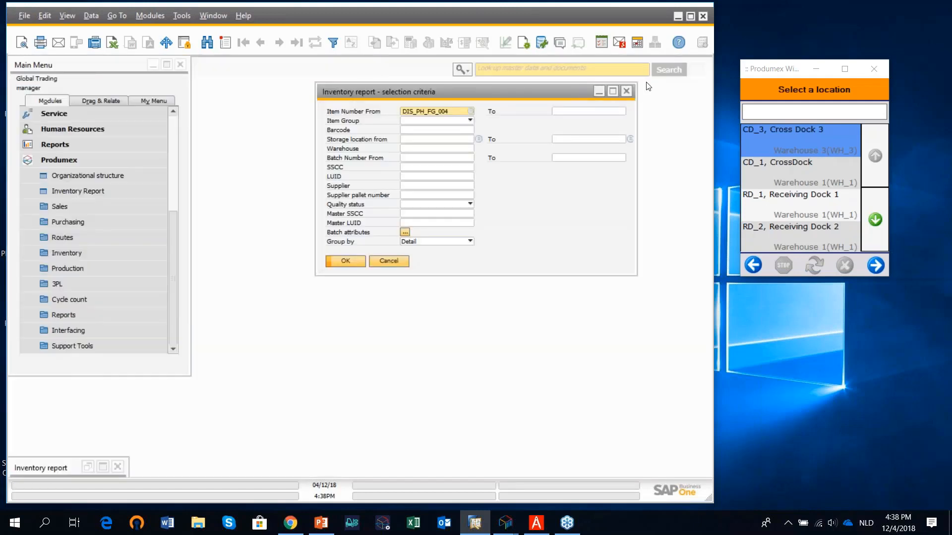
{"action": "left_click", "coordinate": [599, 91]}
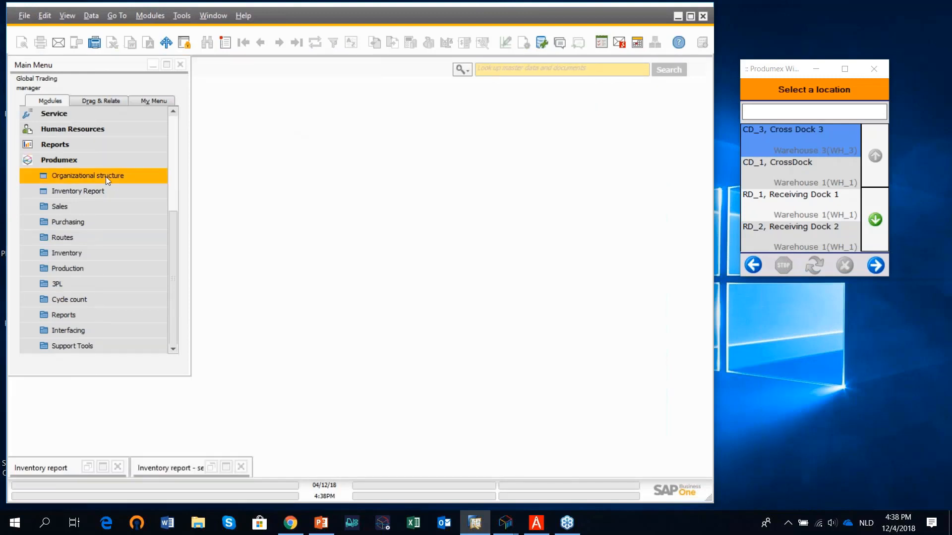
{"action": "left_click", "coordinate": [176, 137]}
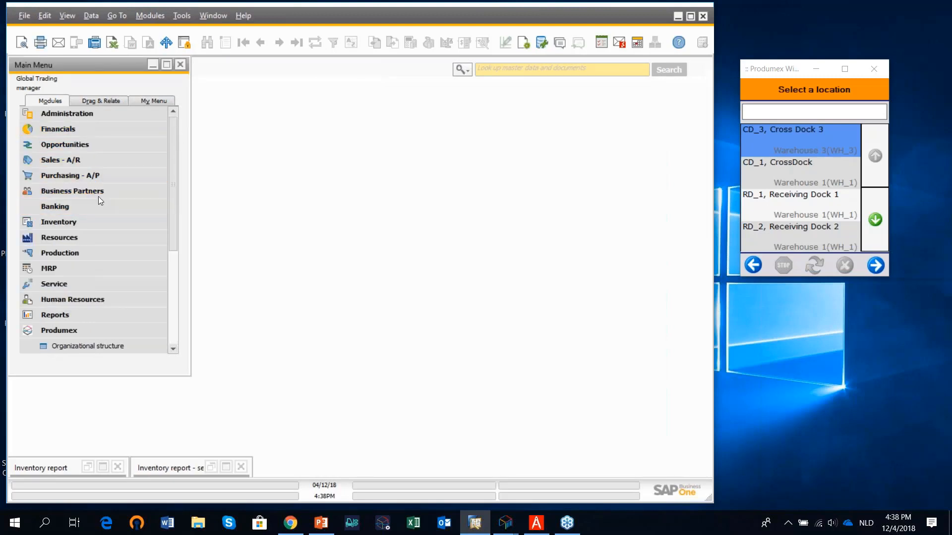
{"action": "left_click", "coordinate": [95, 161]}
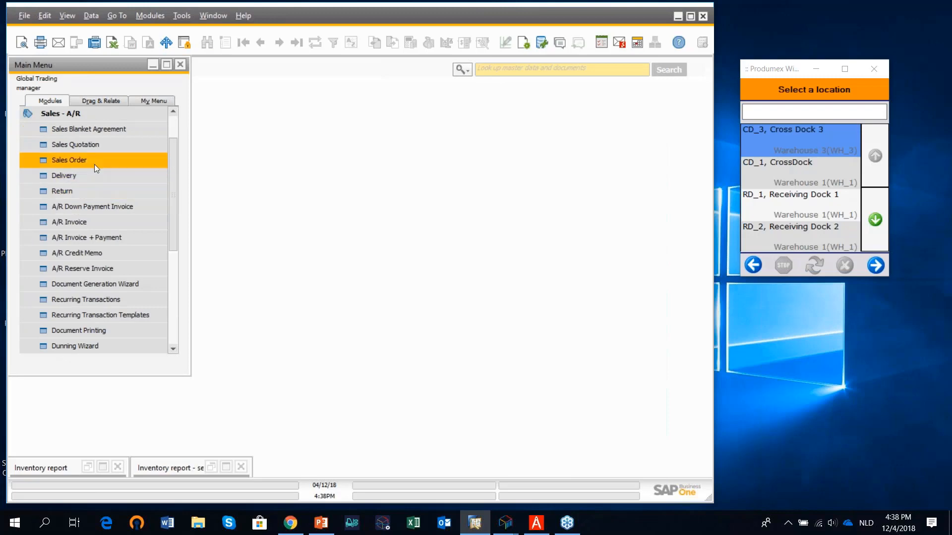
{"action": "left_click", "coordinate": [94, 165]}
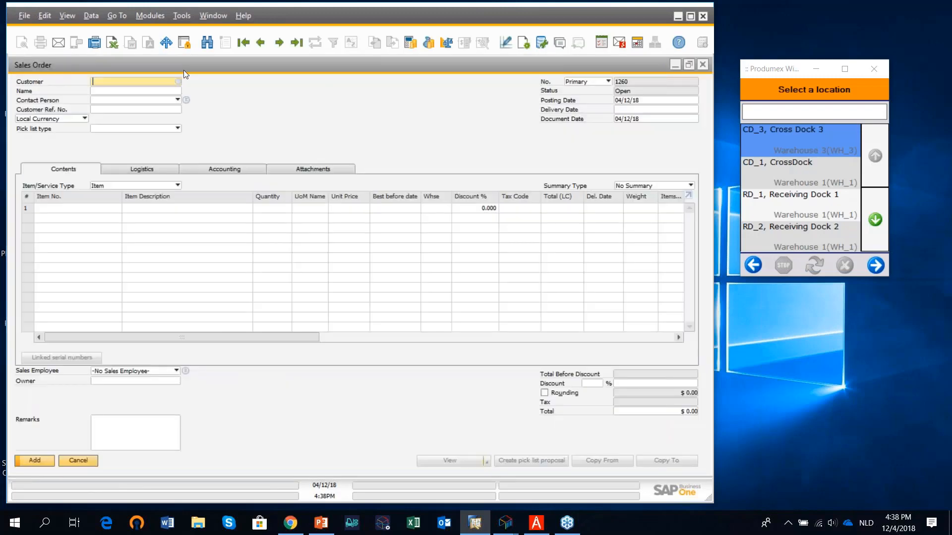
- Choose Pharmacy Smith from the business partner list as the sales order's customer
{"action": "left_click", "coordinate": [177, 82]}
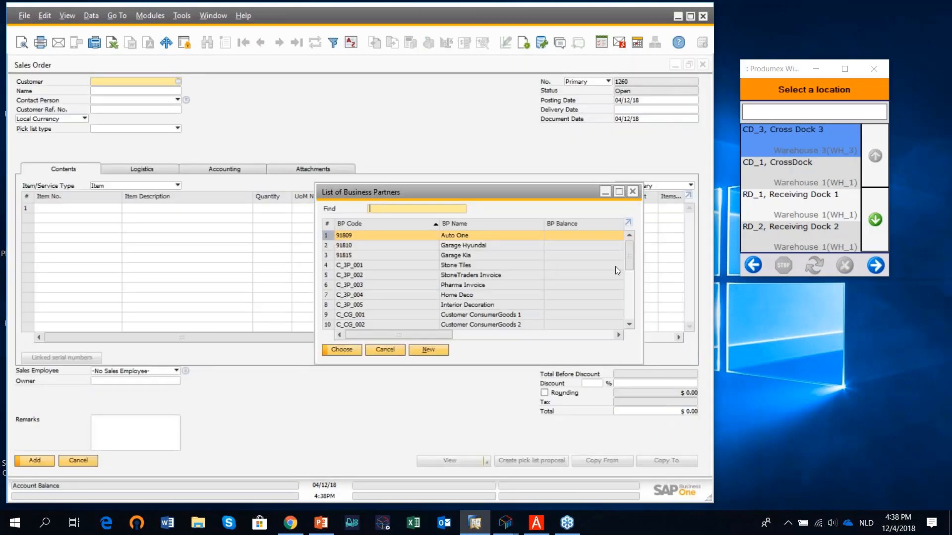
{"action": "left_click_drag", "start_coordinate": [626, 261], "coordinate": [633, 311]}
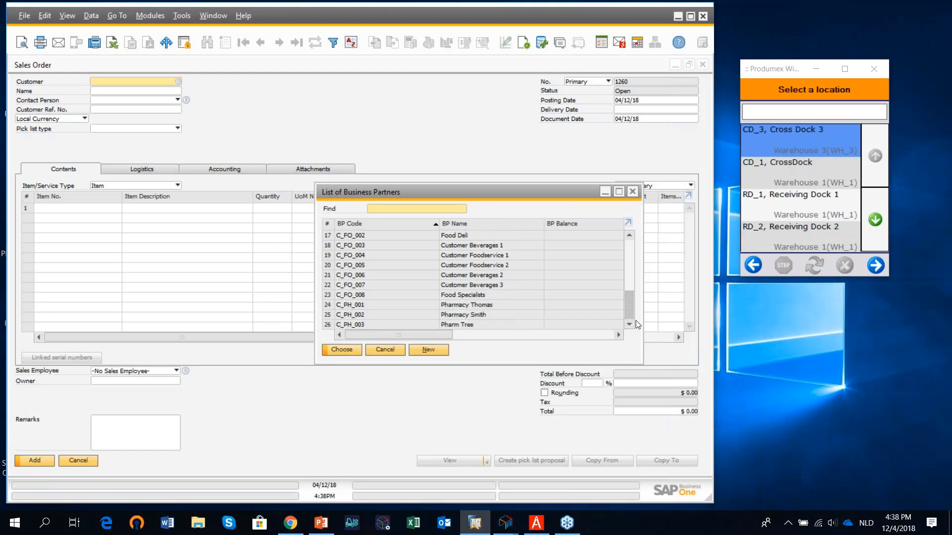
{"action": "left_click", "coordinate": [462, 317]}
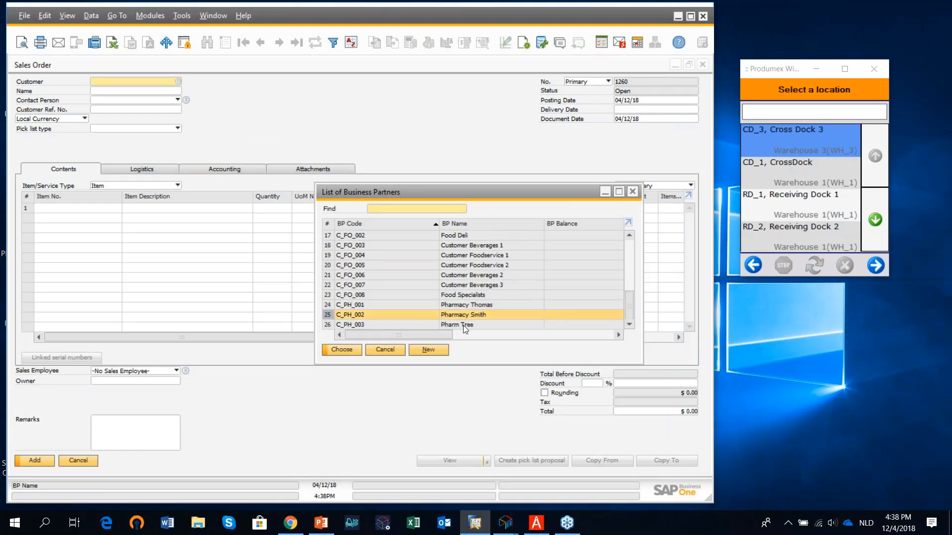
{"action": "left_click", "coordinate": [463, 325]}
{"action": "left_click", "coordinate": [465, 316]}
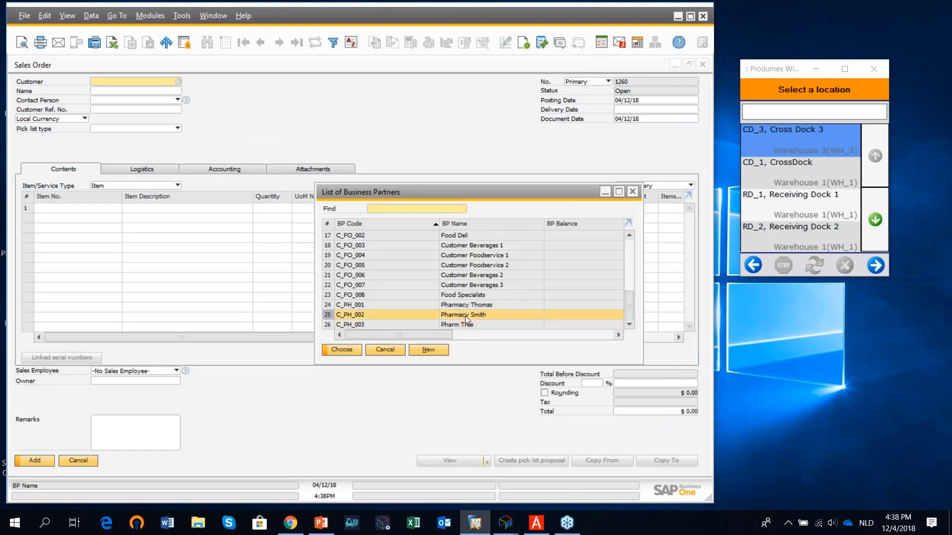
{"action": "left_click", "coordinate": [355, 349]}
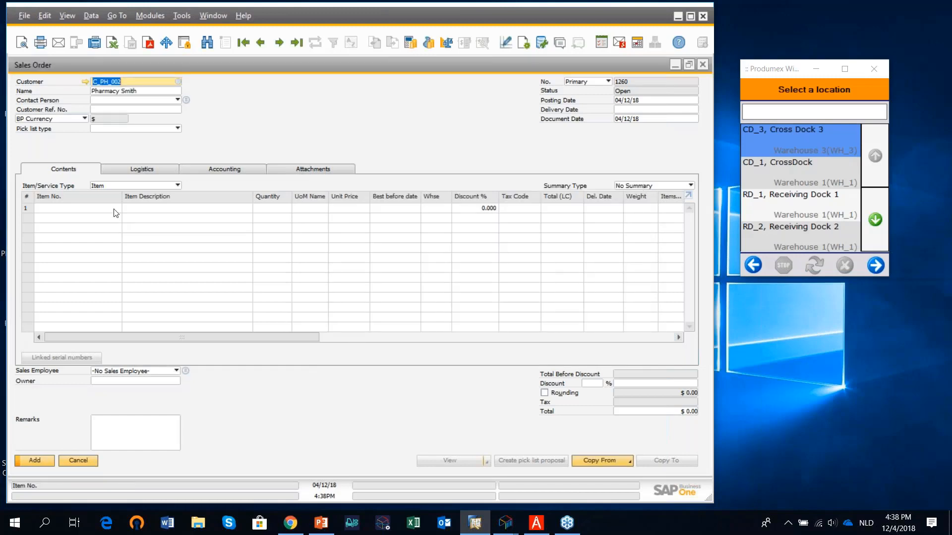
- Add item DIS_PH_FG_004, Nerostim Box, to the first line of the sales order
{"action": "left_click", "coordinate": [116, 207]}
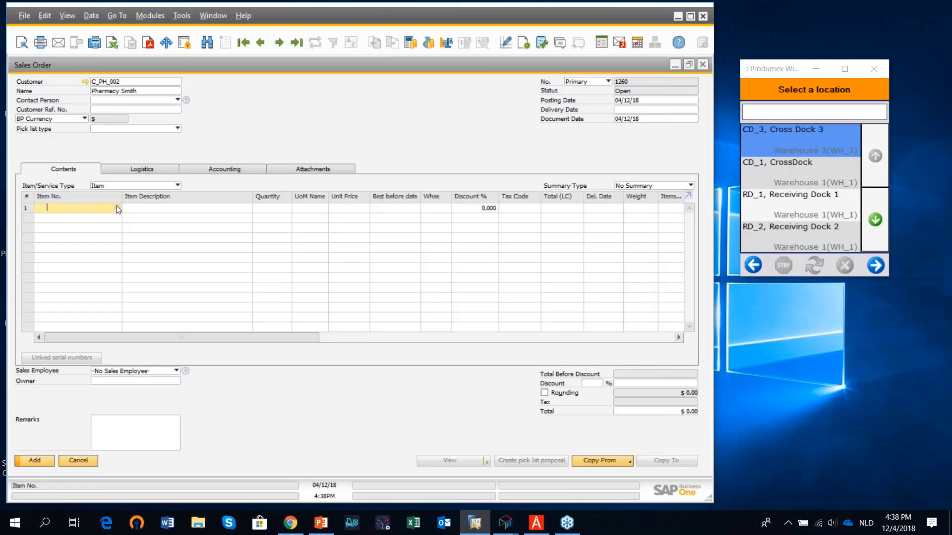
{"action": "left_click", "coordinate": [116, 205]}
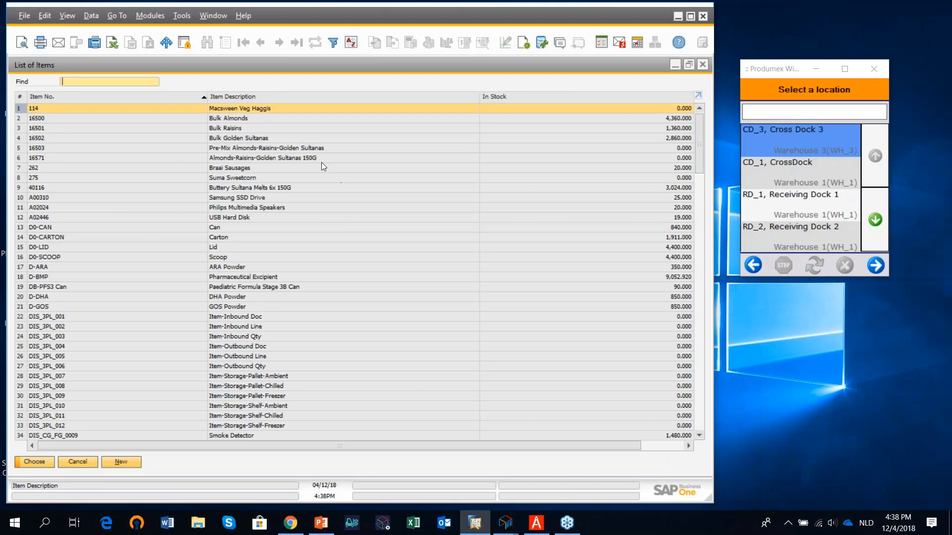
{"action": "type", "text": "DIS_PH"}
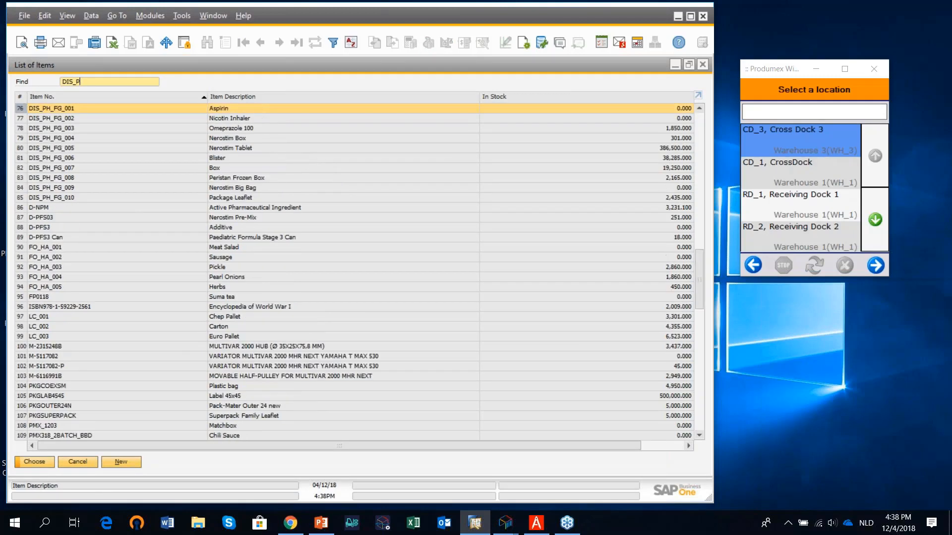
{"action": "left_click", "coordinate": [269, 138]}
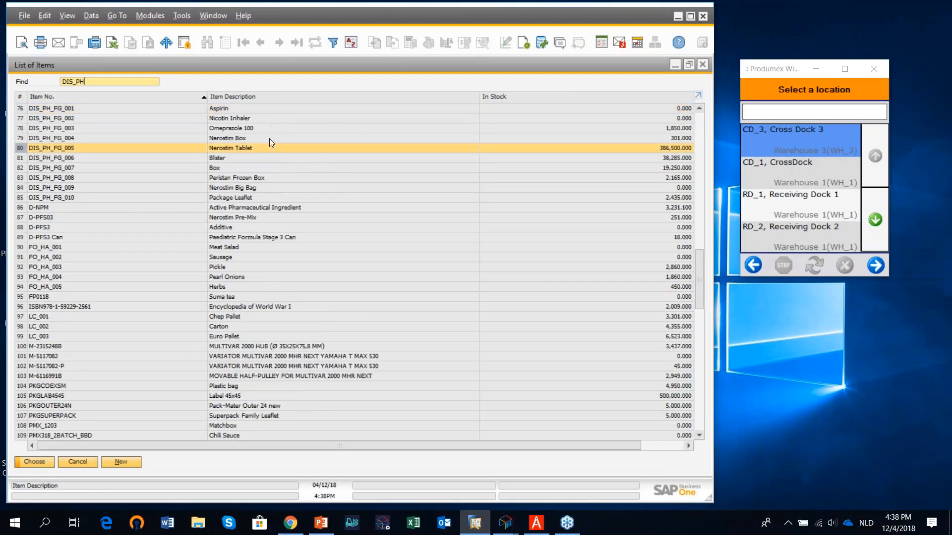
{"action": "left_click", "coordinate": [43, 460]}
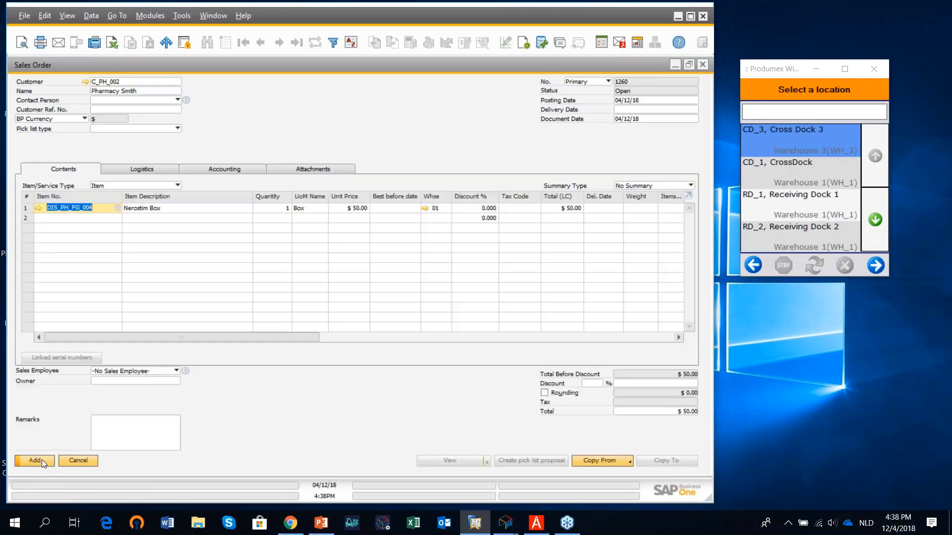
- Set the Nerostim Box quantity to 4 and the delivery date to 04/12/18, and add the sales order
{"action": "left_click", "coordinate": [285, 210]}
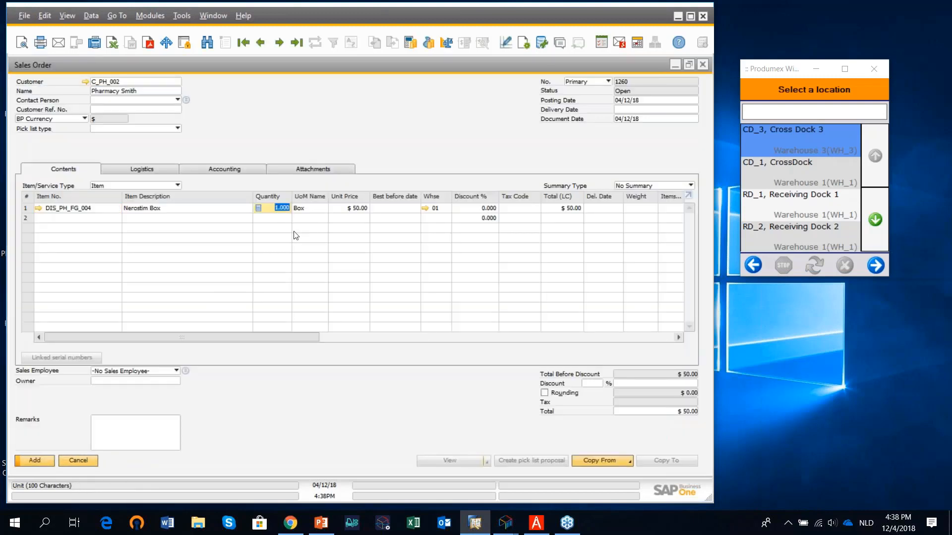
{"action": "type", "text": "4"}
{"action": "left_click", "coordinate": [635, 109]}
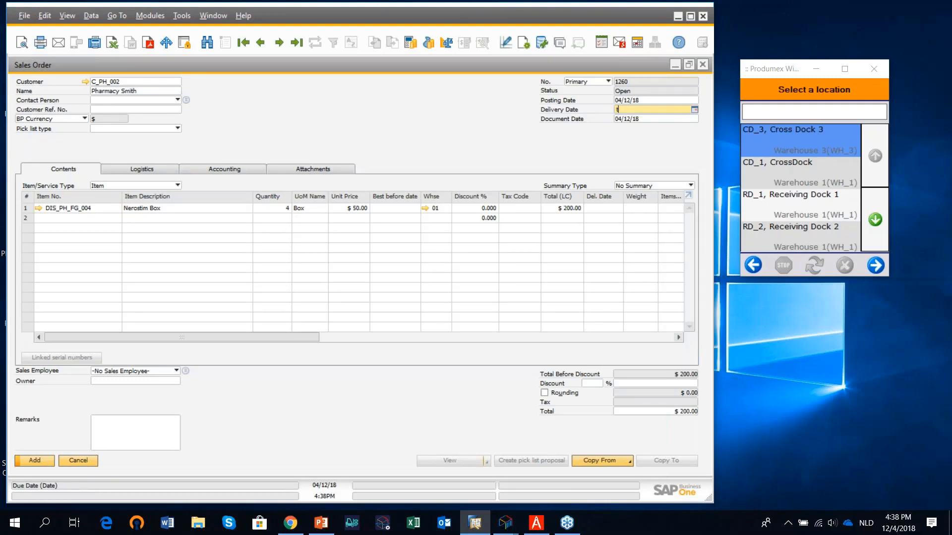
{"action": "type", "text": "t"}
{"action": "key", "text": "Return"}
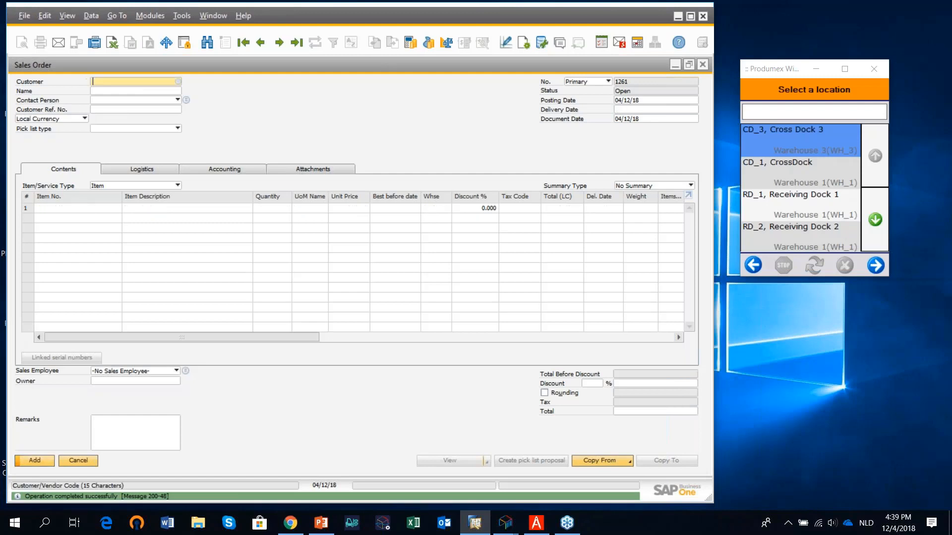
- Reopen the last sales order, create a pick list proposal from it and bring the proposal's batch number and best before date columns into view
{"action": "left_click", "coordinate": [299, 42]}
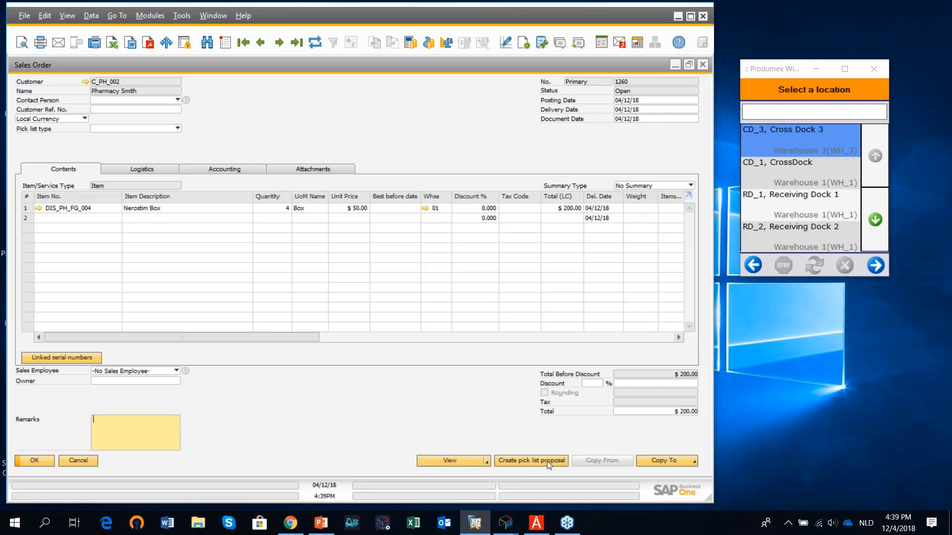
{"action": "left_click", "coordinate": [546, 460]}
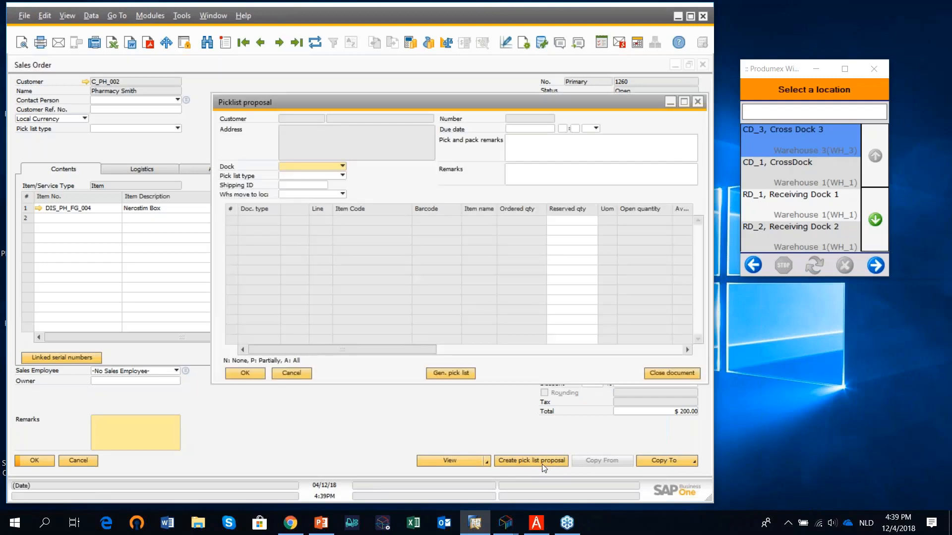
{"action": "left_click_drag", "start_coordinate": [524, 105], "coordinate": [406, 97]}
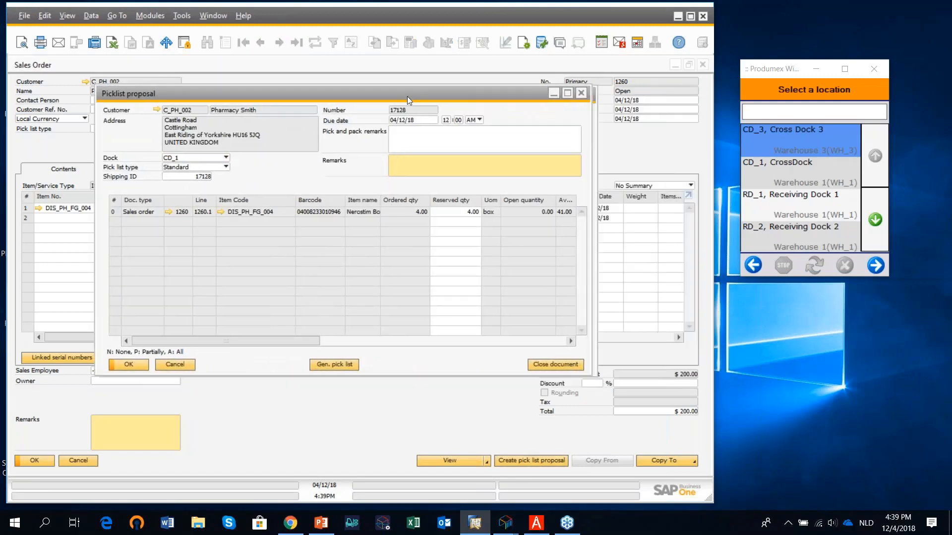
{"action": "left_click_drag", "start_coordinate": [303, 343], "coordinate": [465, 353]}
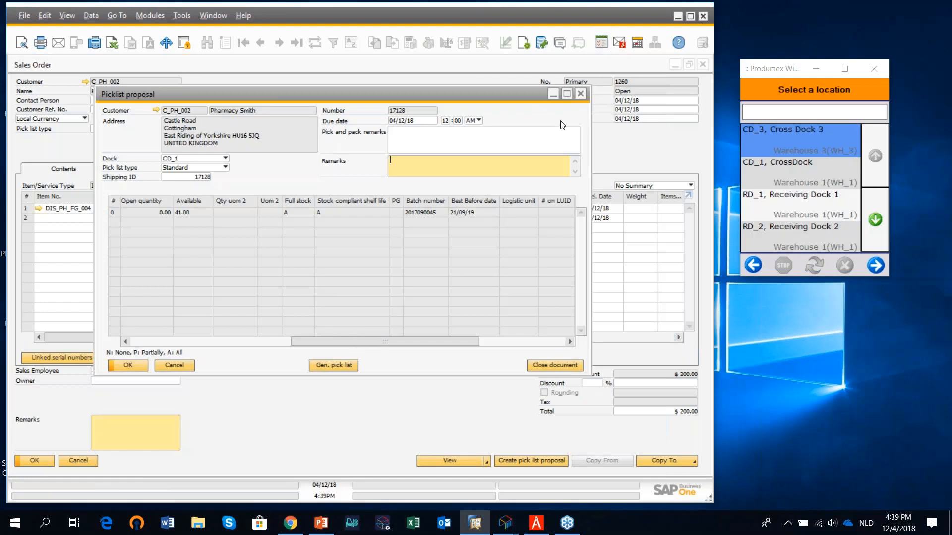
- Minimize the proposal and sales order, check the batches in the inventory report, and bring the pick list proposal back maximized
{"action": "left_click_drag", "start_coordinate": [530, 94], "coordinate": [594, 164]}
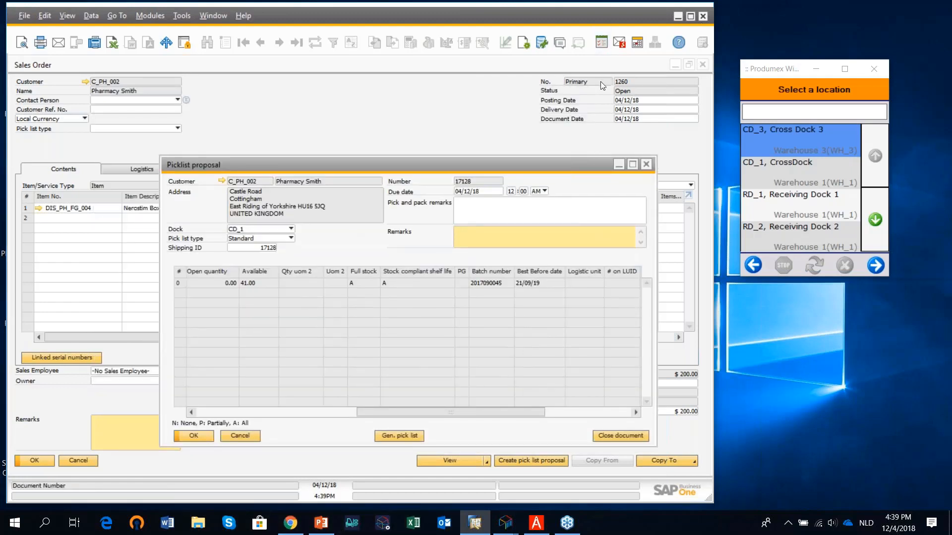
{"action": "left_click", "coordinate": [618, 164]}
{"action": "left_click", "coordinate": [675, 64]}
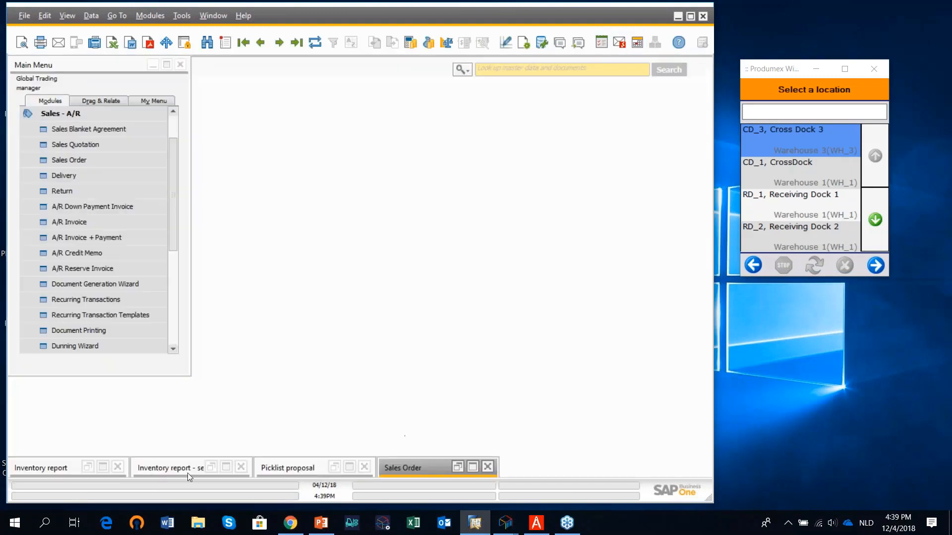
{"action": "left_click", "coordinate": [106, 468]}
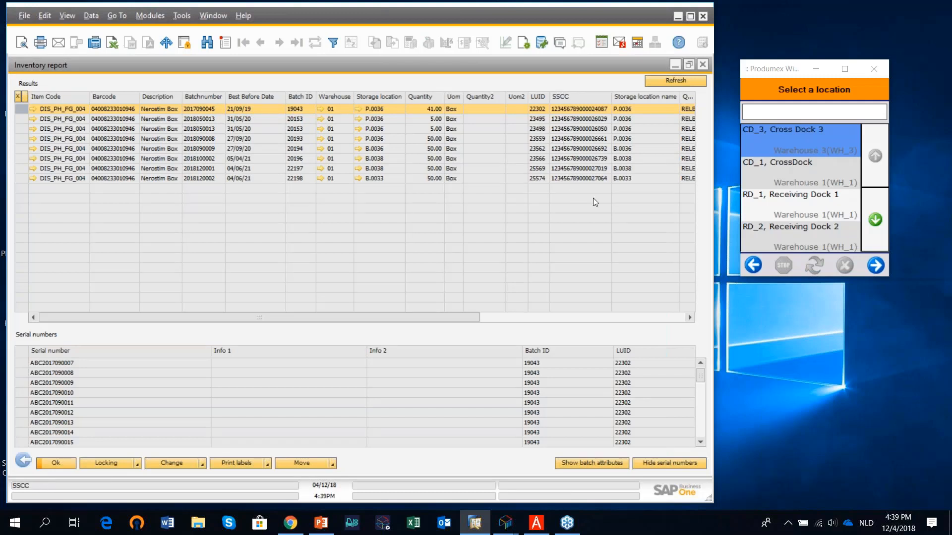
{"action": "left_click", "coordinate": [670, 63]}
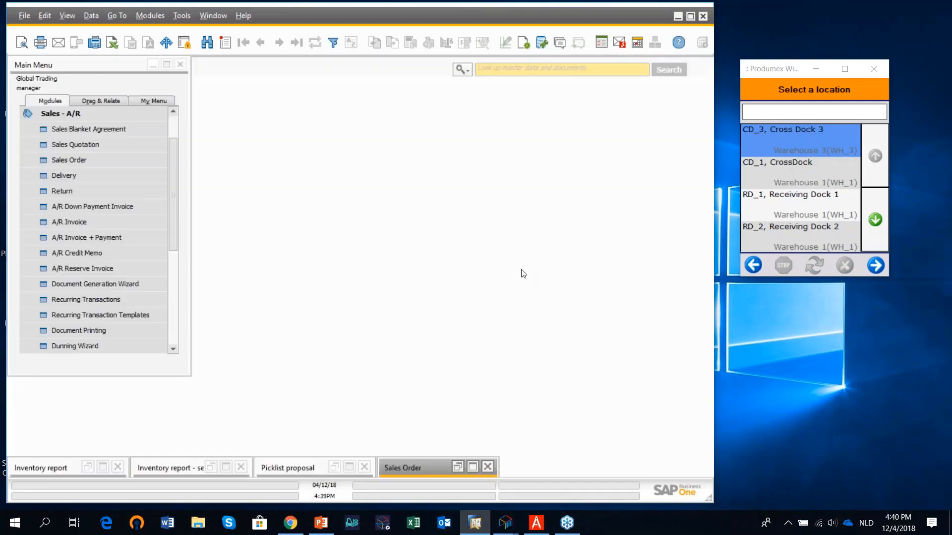
{"action": "left_click", "coordinate": [348, 470]}
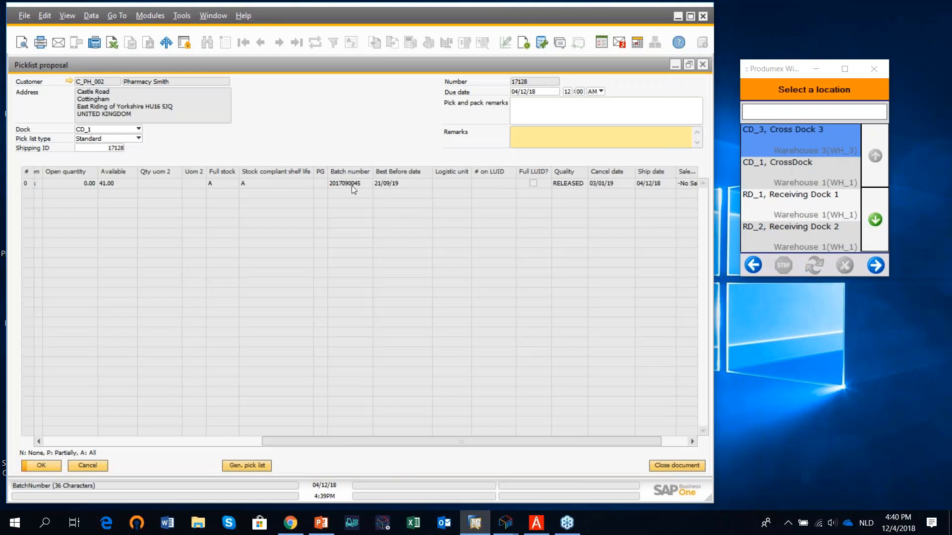
- Set the pick list proposal's dock to SD_1, Shipping Dock 1, then generate the pick list and minimize it
{"action": "left_click", "coordinate": [136, 130]}
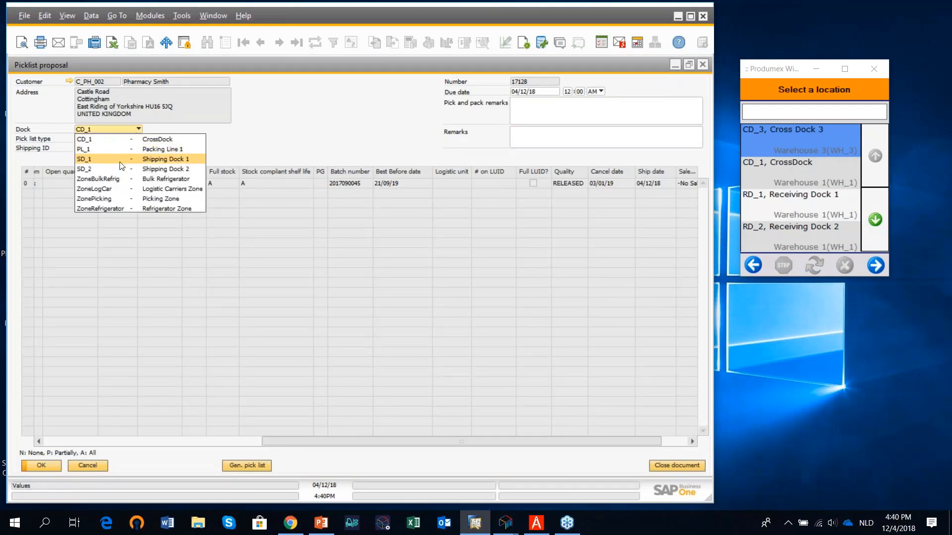
{"action": "left_click", "coordinate": [121, 161]}
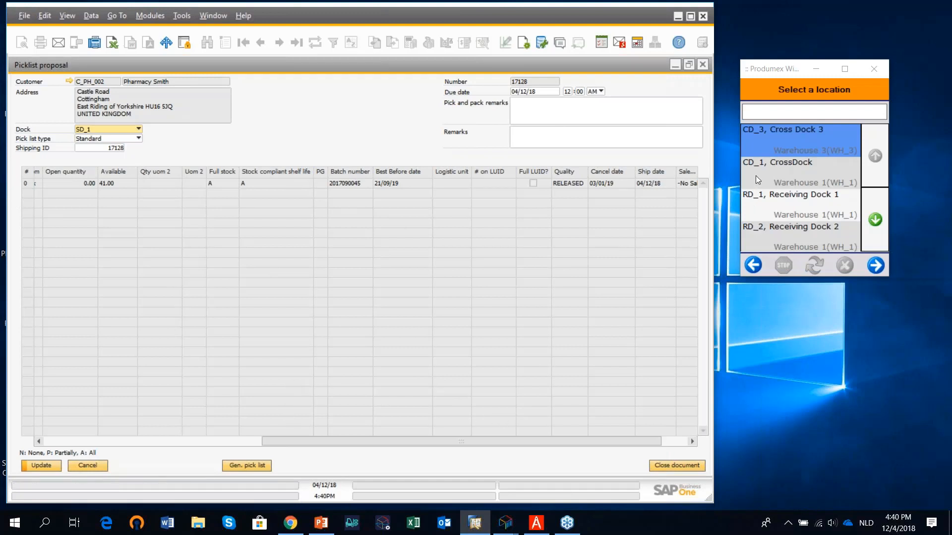
{"action": "left_click", "coordinate": [246, 465]}
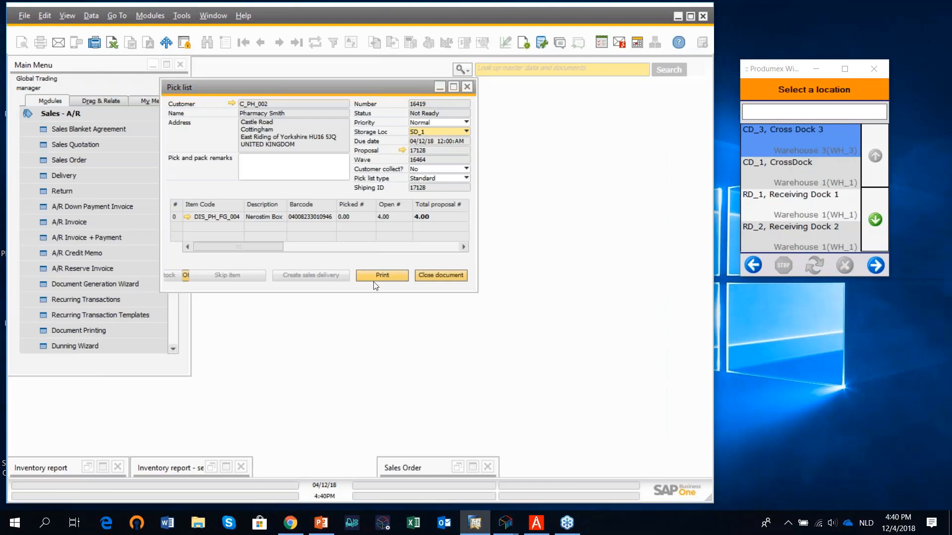
{"action": "left_click", "coordinate": [443, 87]}
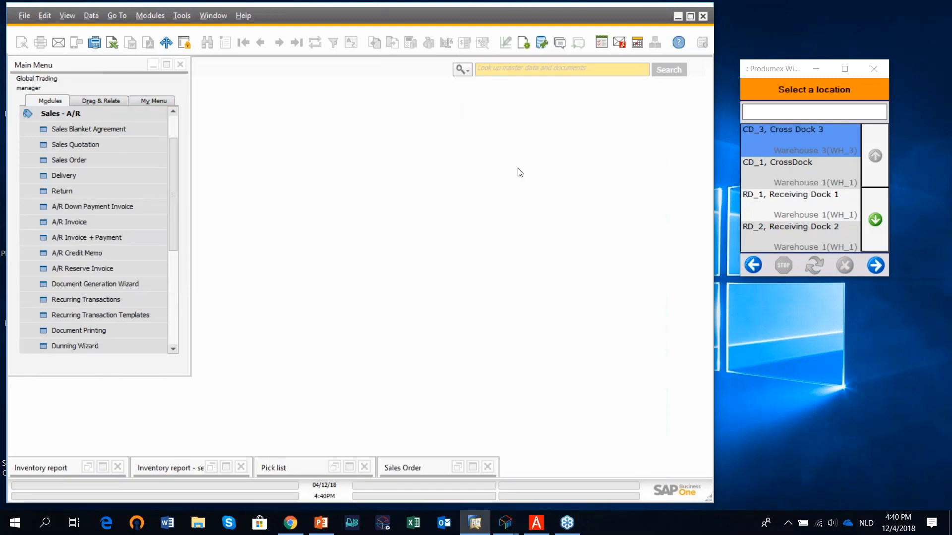
- On the handheld Produmex terminal, leave the purchase functions, start Sales picking and open the Pharmacy Smith pick list
{"action": "left_click", "coordinate": [753, 265]}
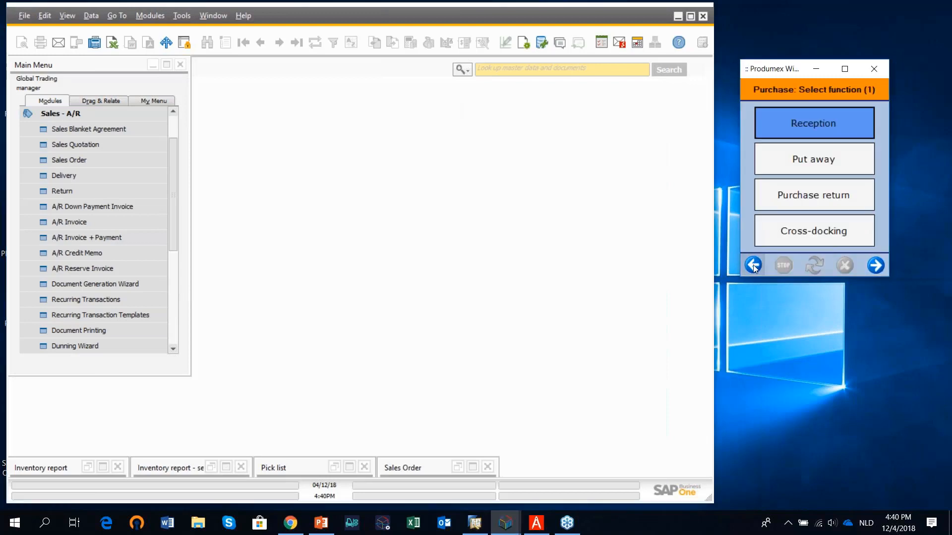
{"action": "left_click", "coordinate": [754, 264]}
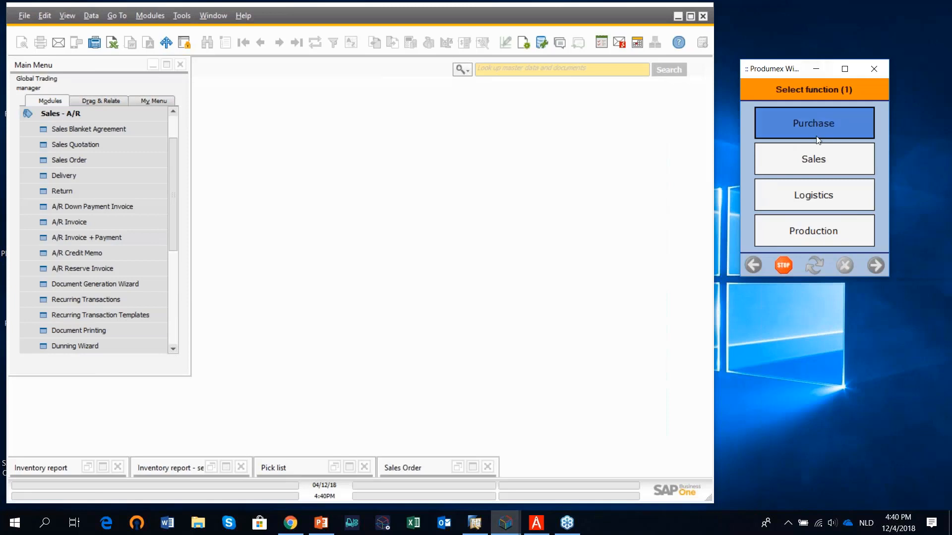
{"action": "left_click", "coordinate": [812, 158]}
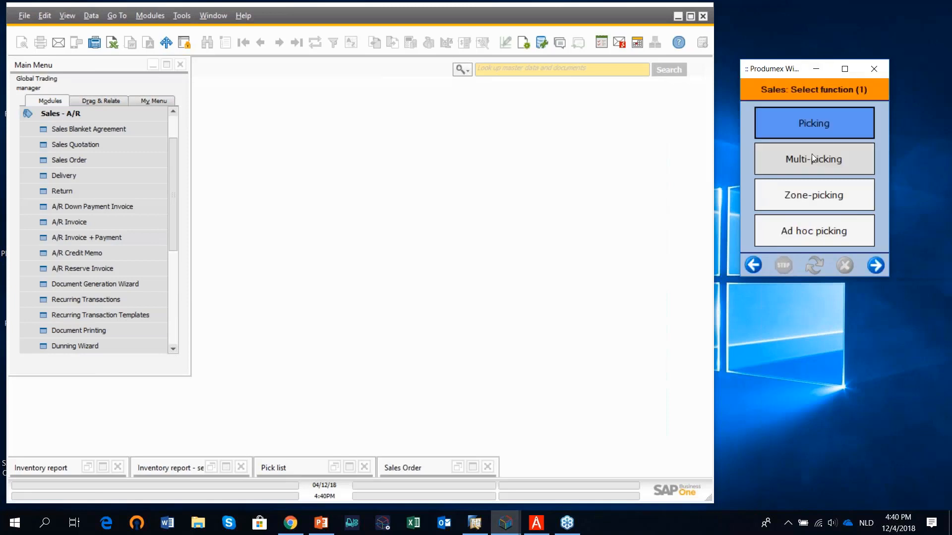
{"action": "left_click", "coordinate": [802, 127]}
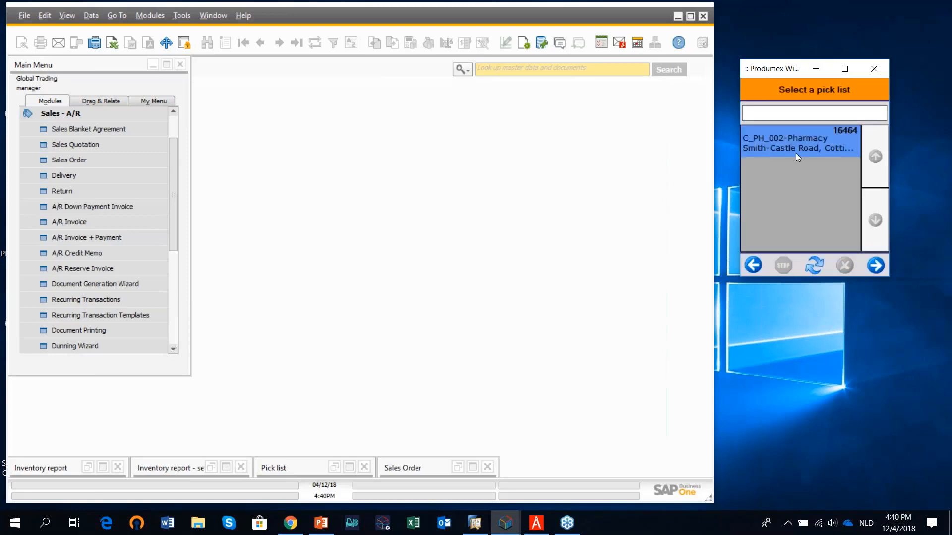
{"action": "left_click", "coordinate": [879, 266]}
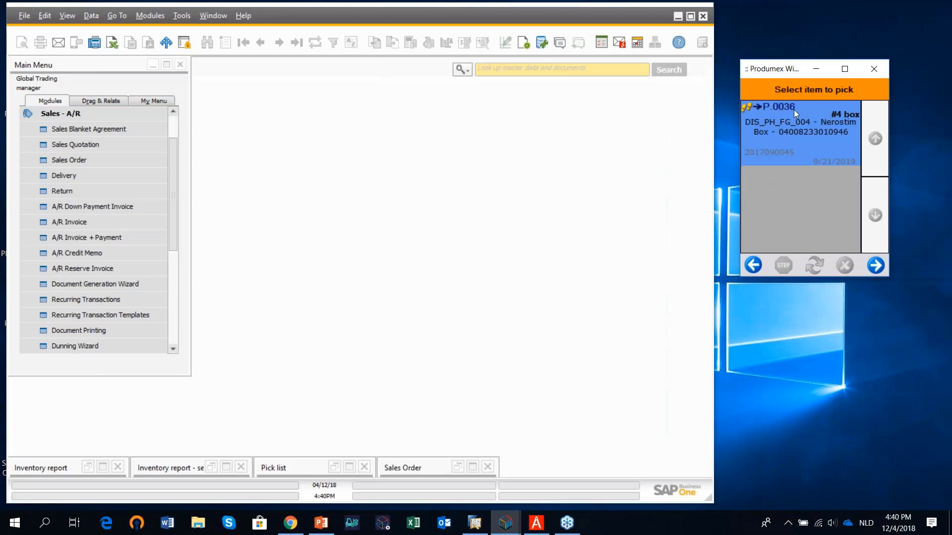
- Switch to PDF Architect, examine the Nerostim Batch 1, Nerostim Batch 2 and outbound serial number barcode labels, and minimize it
{"action": "left_click", "coordinate": [940, 35]}
{"action": "mouse_move", "coordinate": [521, 513]}
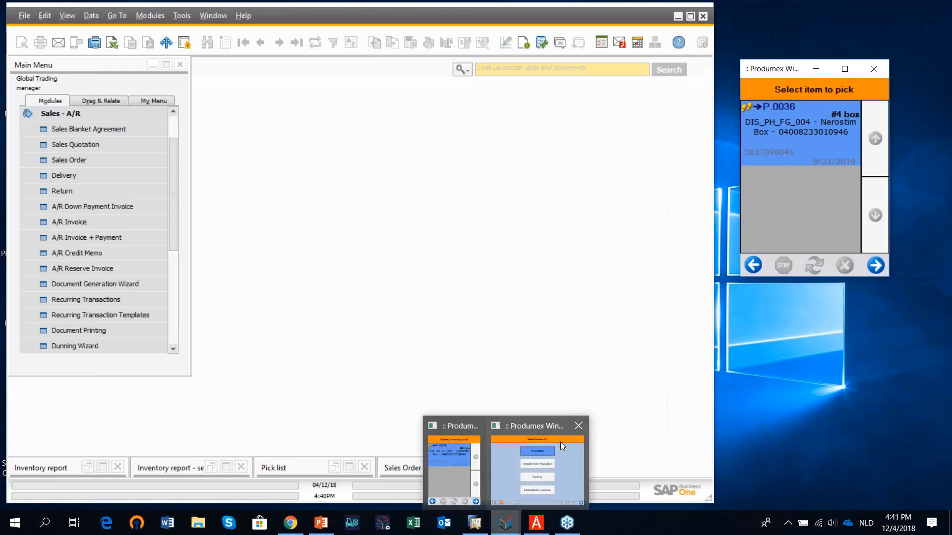
{"action": "left_click", "coordinate": [536, 523]}
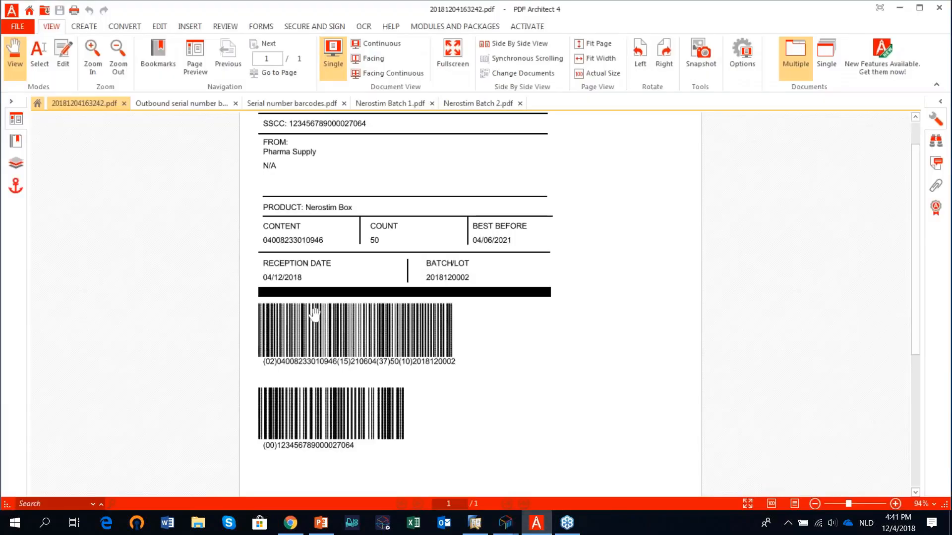
{"action": "left_click", "coordinate": [397, 104]}
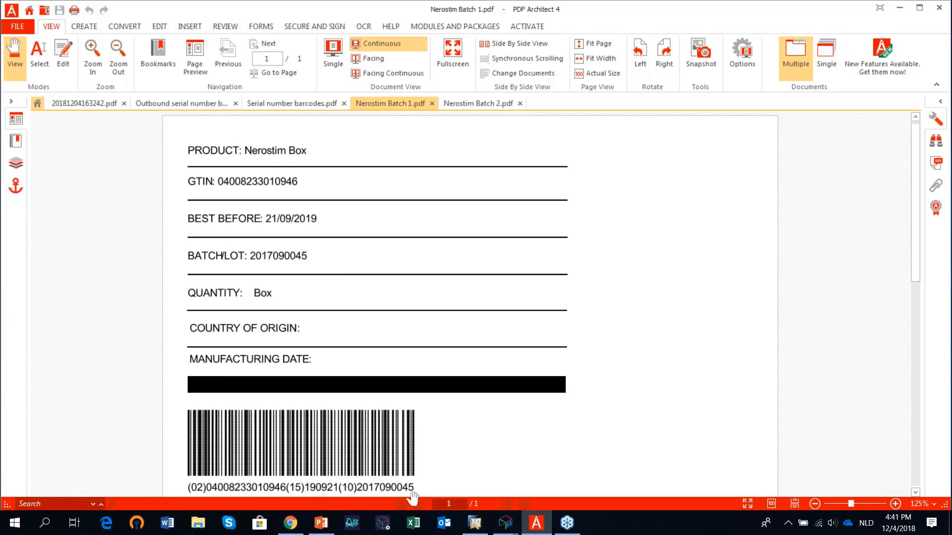
{"action": "left_click", "coordinate": [481, 104]}
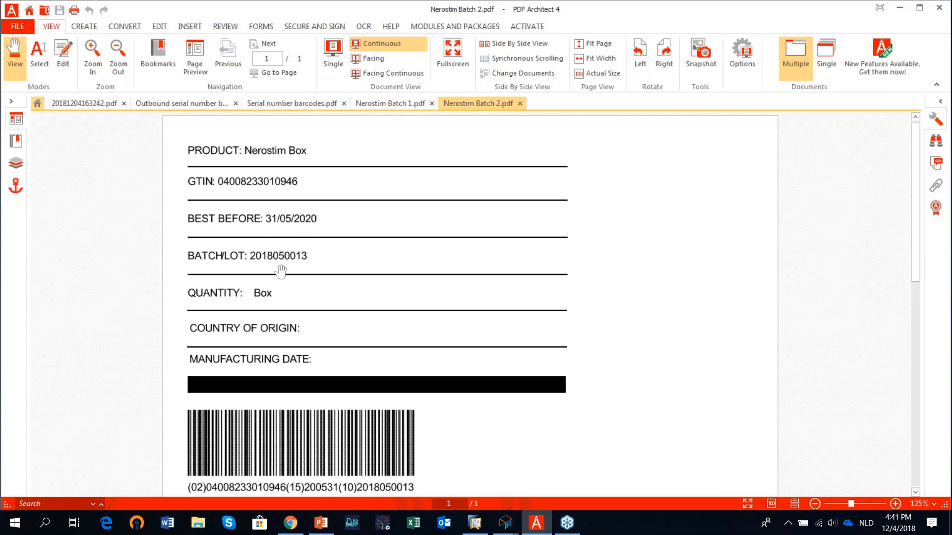
{"action": "left_click", "coordinate": [392, 104]}
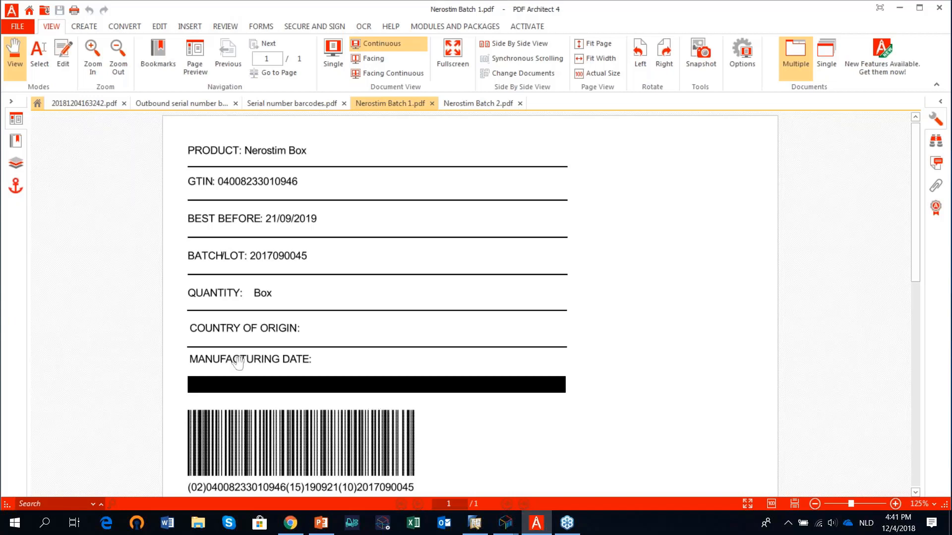
{"action": "left_click", "coordinate": [195, 104]}
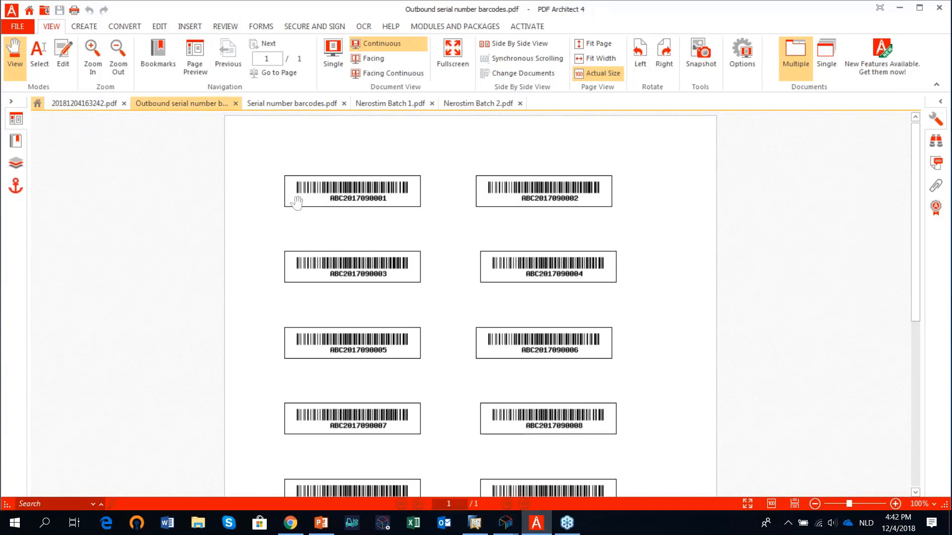
{"action": "left_click", "coordinate": [899, 9]}
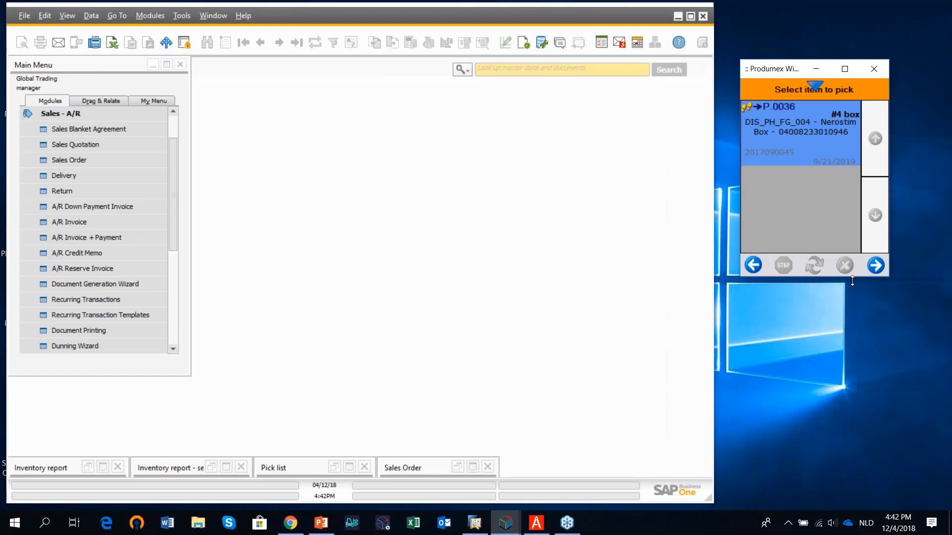
- Start picking the Nerostim Box line with moveable location ML_1 and pick location P.0036
{"action": "left_click", "coordinate": [875, 265]}
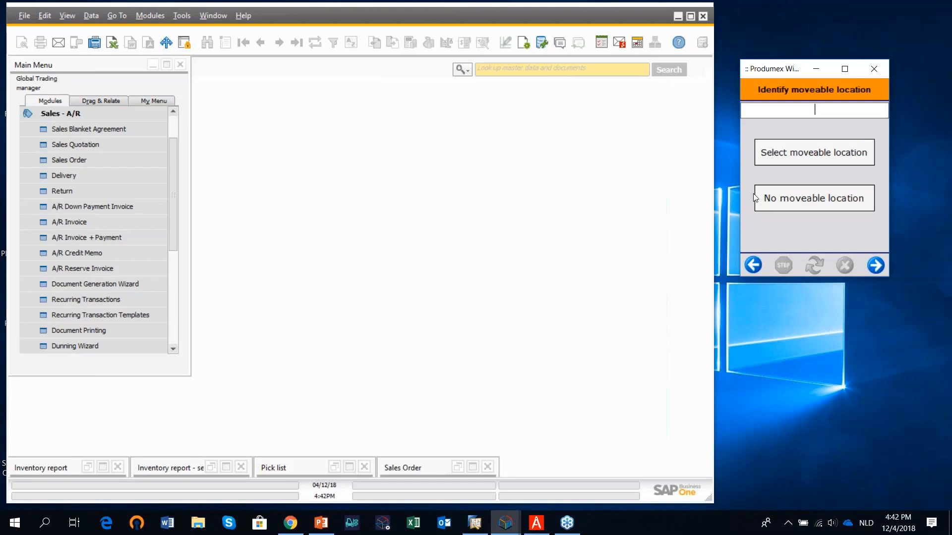
{"action": "type", "text": "ML_1"}
{"action": "left_click", "coordinate": [875, 265]}
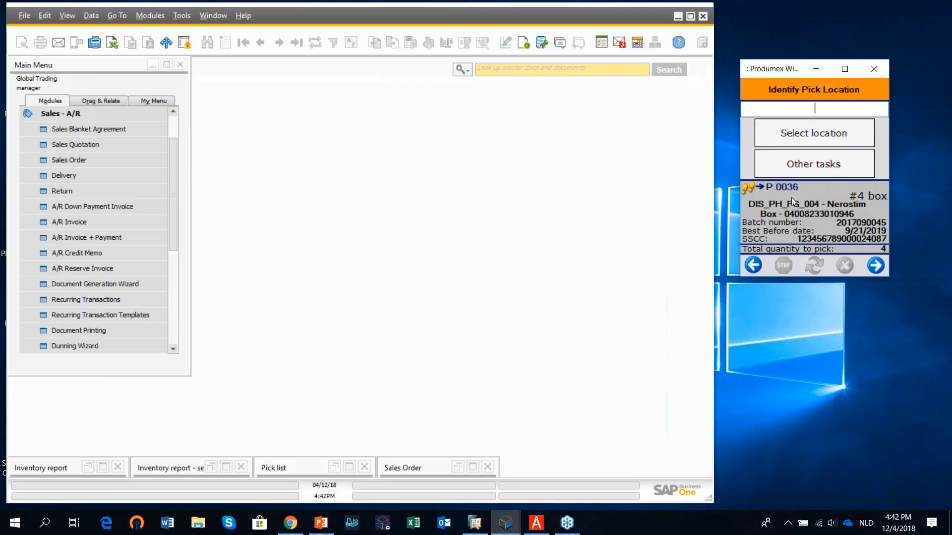
{"action": "type", "text": "P.0036"}
{"action": "key", "text": "Return"}
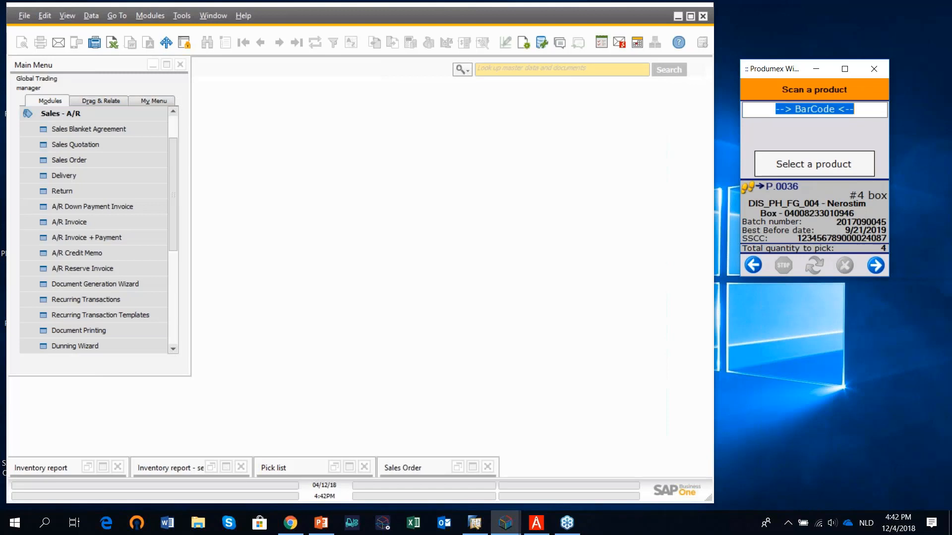
{"action": "type", "text": "]C10204008233010946"}
{"action": "key", "text": "Return"}
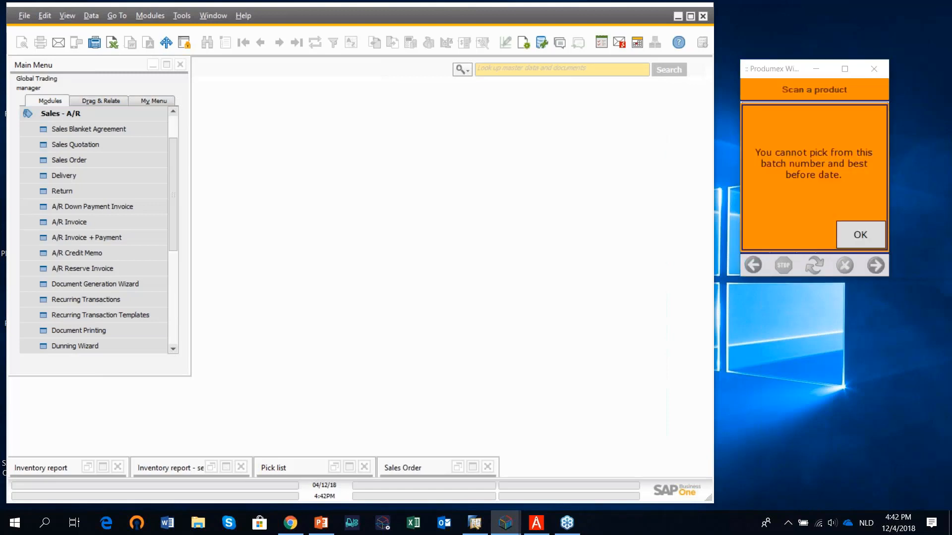
{"action": "left_click", "coordinate": [853, 233]}
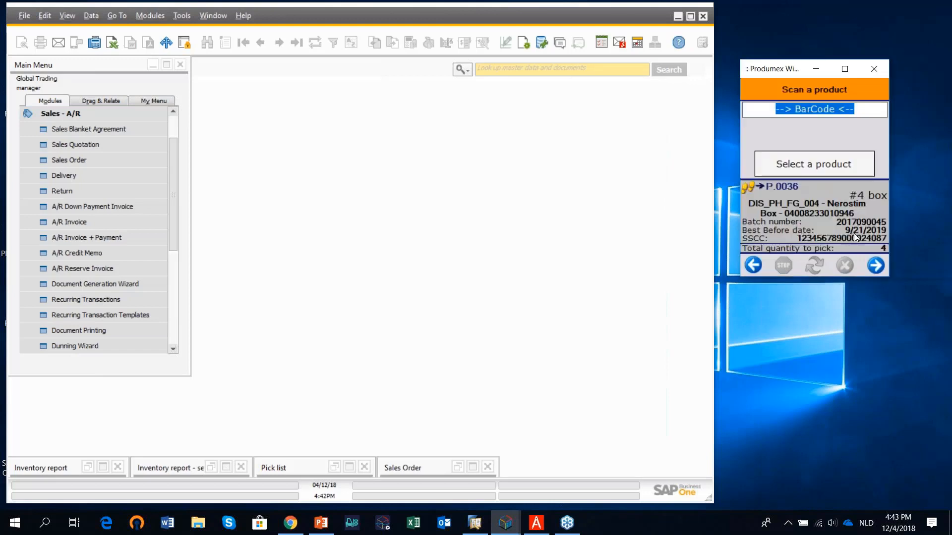
{"action": "type", "text": "]C10204008233010946"}
{"action": "key", "text": "Return"}
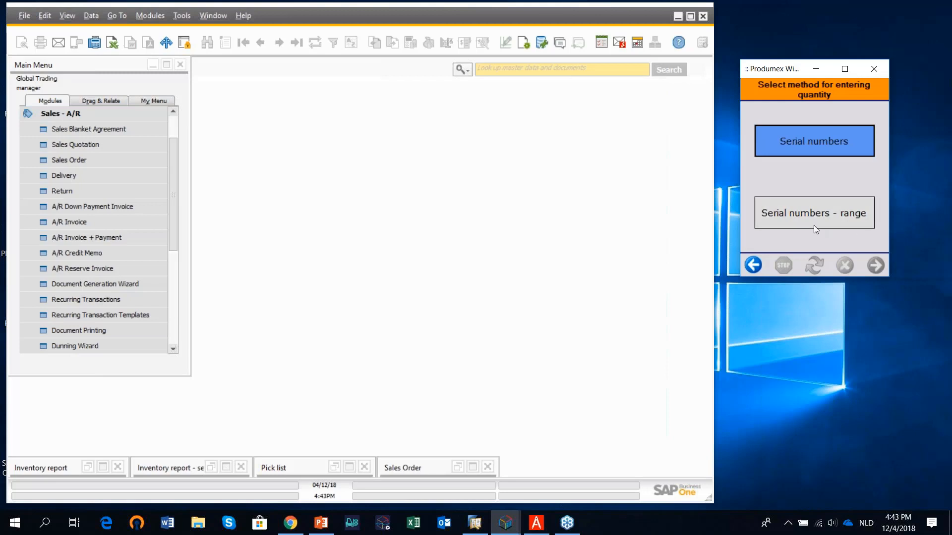
{"action": "left_click", "coordinate": [812, 152]}
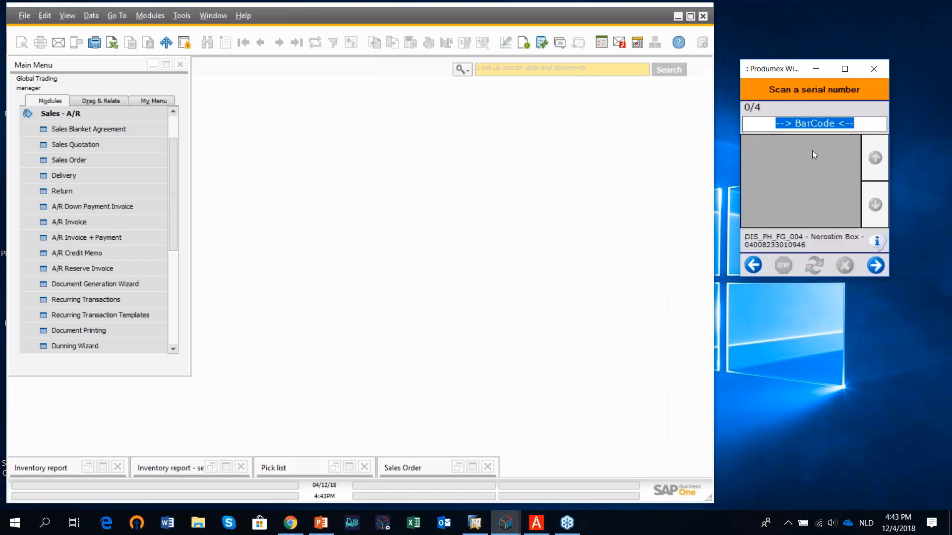
{"action": "type", "text": "ABC2017090007"}
{"action": "key", "text": "Return"}
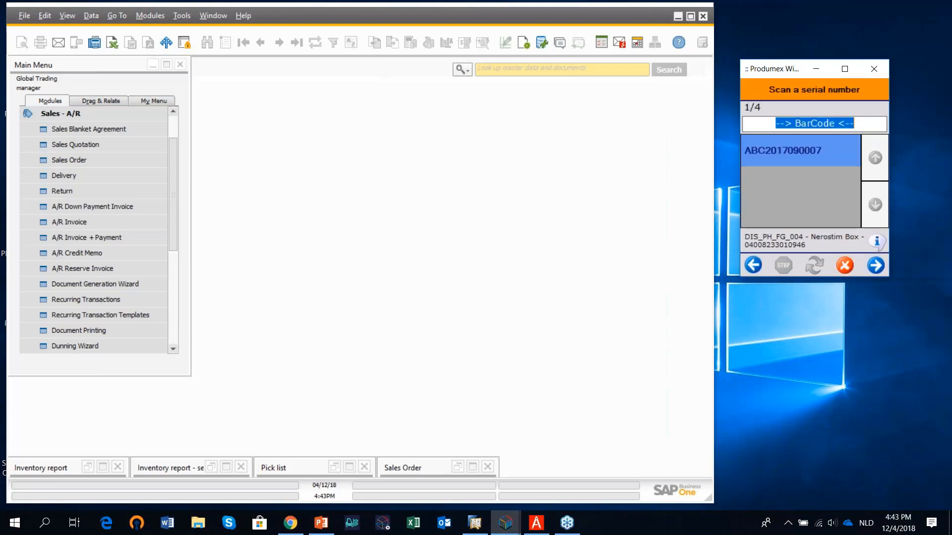
{"action": "type", "text": "ABC2017090008"}
{"action": "key", "text": "Return"}
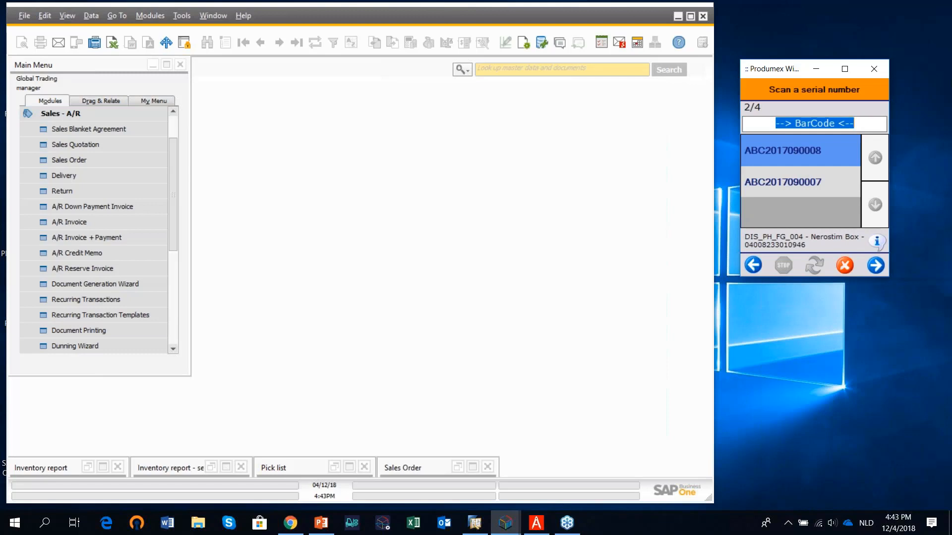
{"action": "type", "text": "ABC2017090009"}
{"action": "key", "text": "Return"}
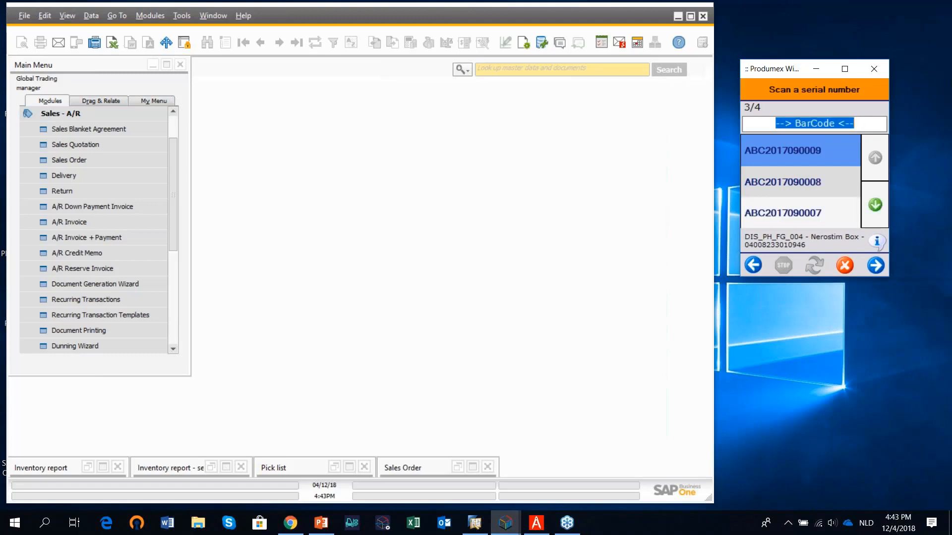
{"action": "type", "text": "ABC2017090010"}
{"action": "key", "text": "Return"}
{"action": "left_click", "coordinate": [875, 267]}
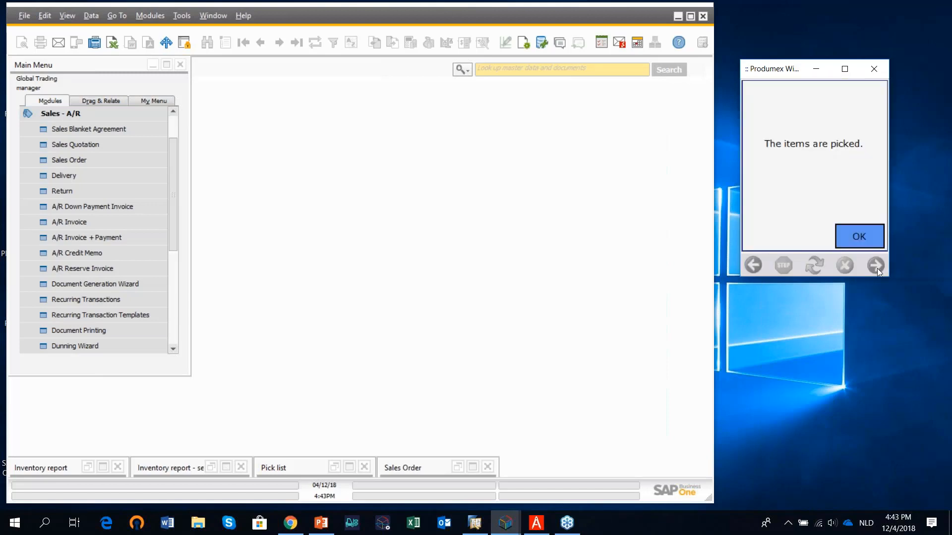
{"action": "left_click", "coordinate": [854, 236]}
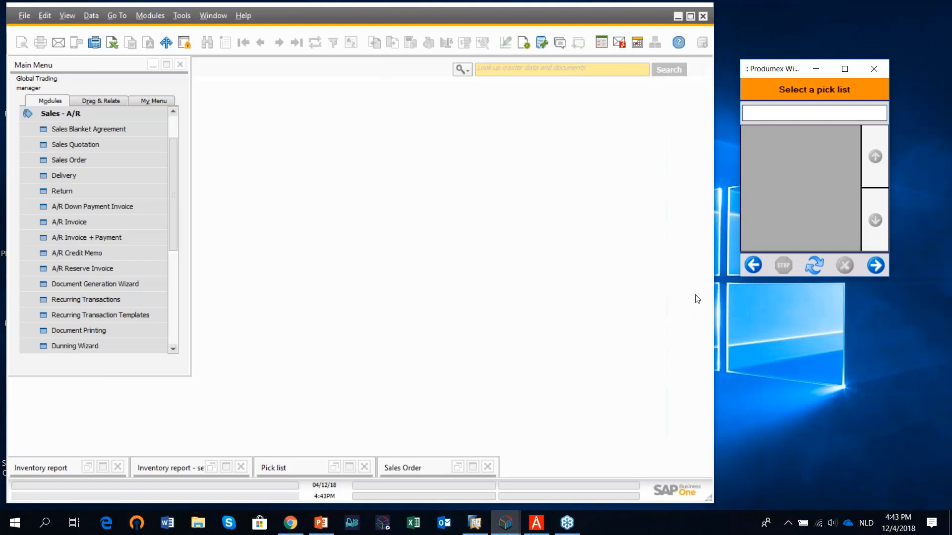
- Leave the pick list selection, refresh the maximized inventory report and examine the serial numbers of the stock on ML_1
{"action": "left_click", "coordinate": [752, 266]}
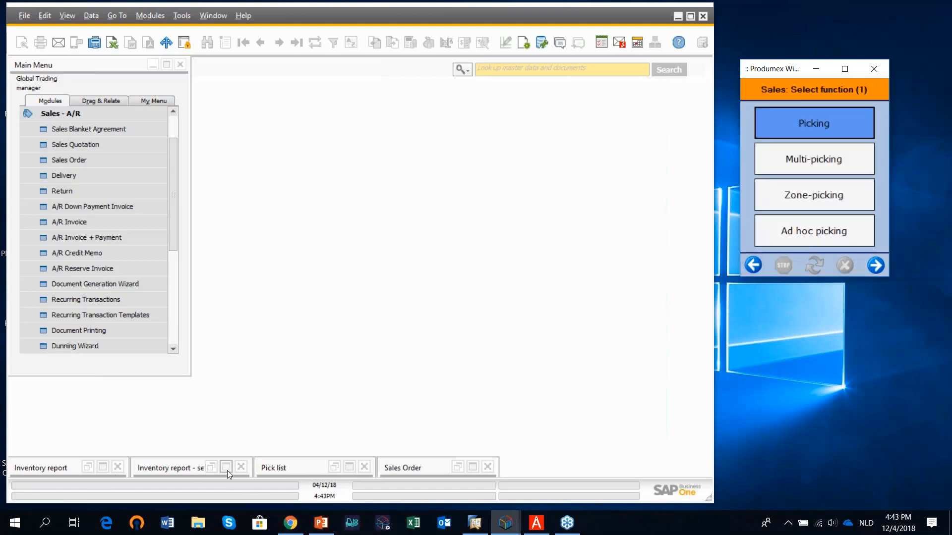
{"action": "left_click", "coordinate": [107, 470]}
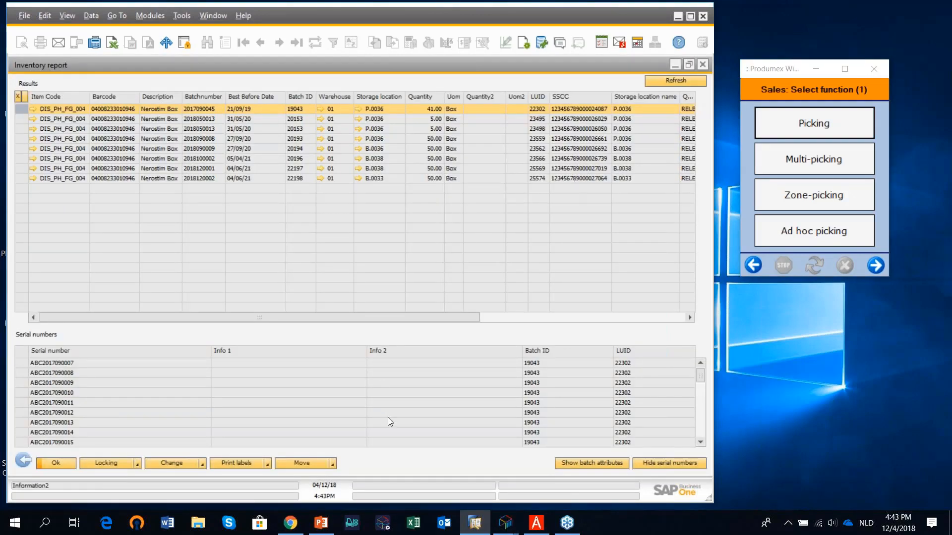
{"action": "left_click", "coordinate": [670, 82]}
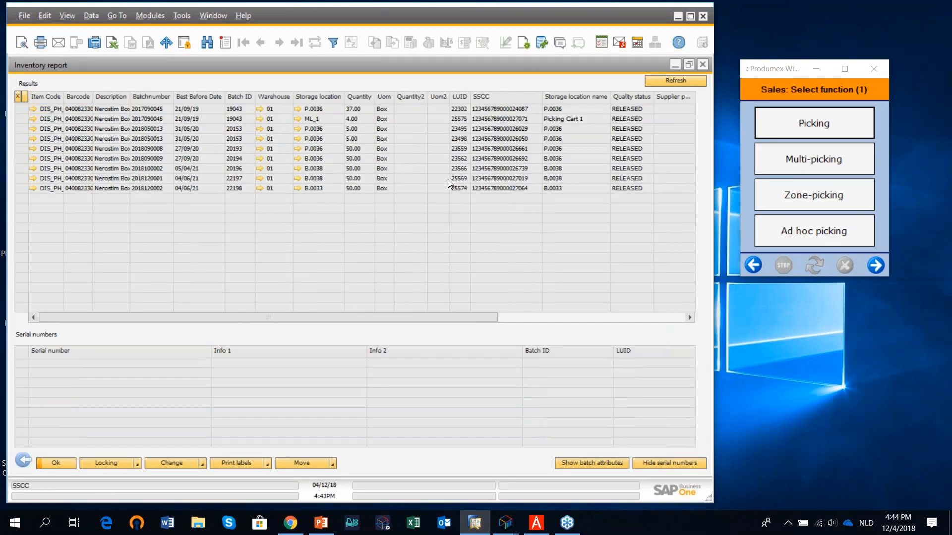
{"action": "left_click", "coordinate": [21, 118]}
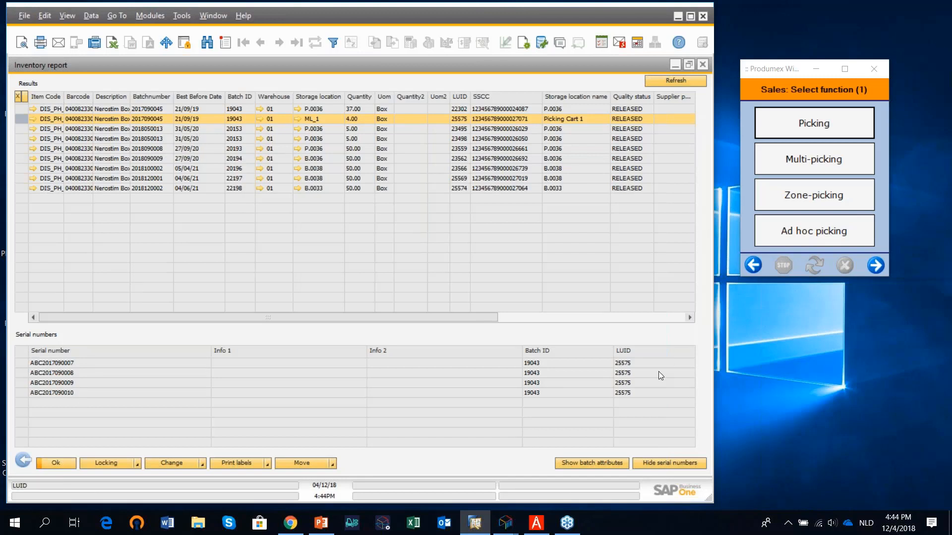
- Switch to the larger Produmex Windows Terminal and start Packing at location PL_1 - Packing Line 1
{"action": "mouse_move", "coordinate": [502, 532]}
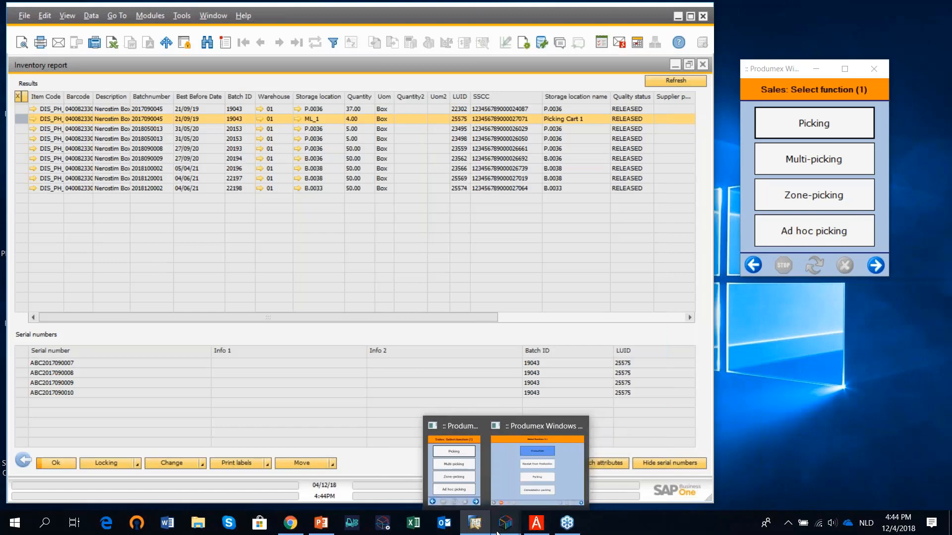
{"action": "left_click", "coordinate": [513, 495]}
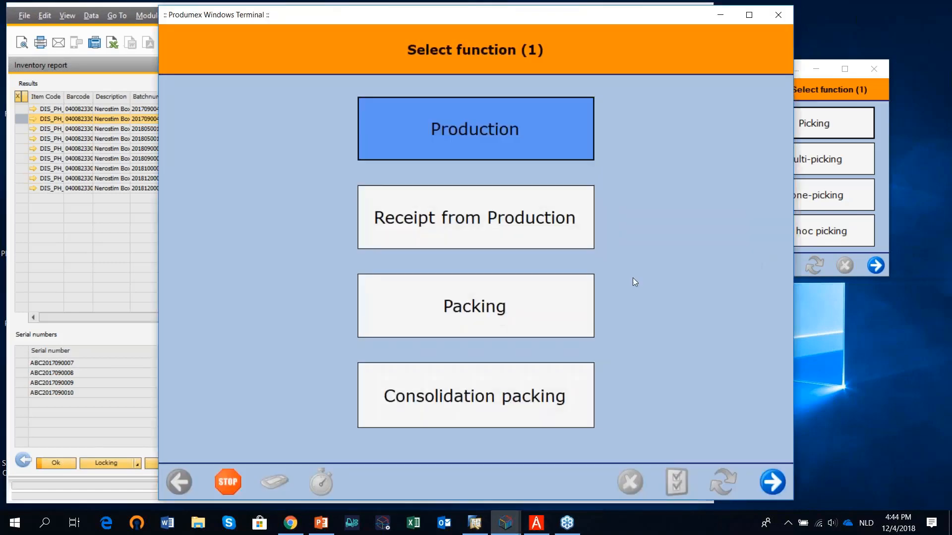
{"action": "left_click", "coordinate": [495, 309]}
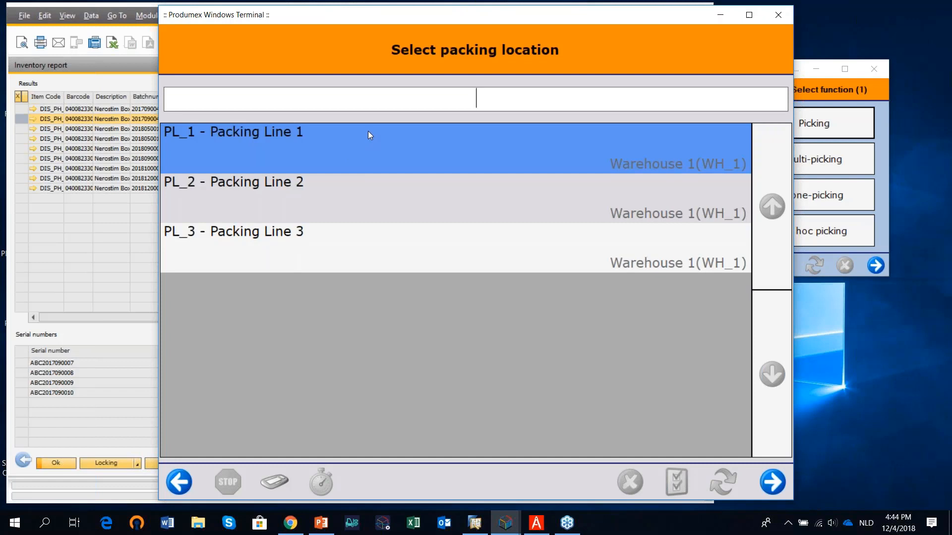
{"action": "left_click", "coordinate": [771, 481]}
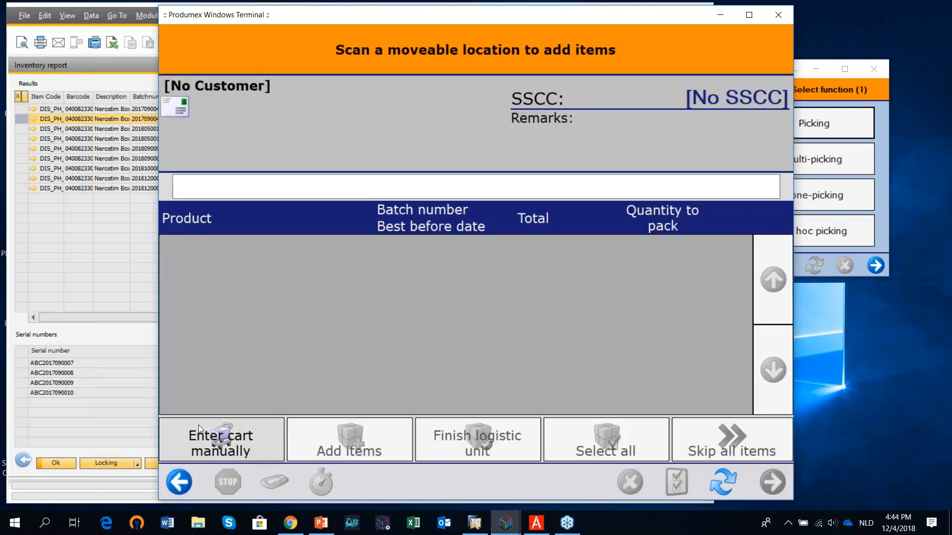
- Identify the cart manually as moveable location ML_1 and choose LC_002 - Carton as the logistic carrier
{"action": "left_click", "coordinate": [248, 443]}
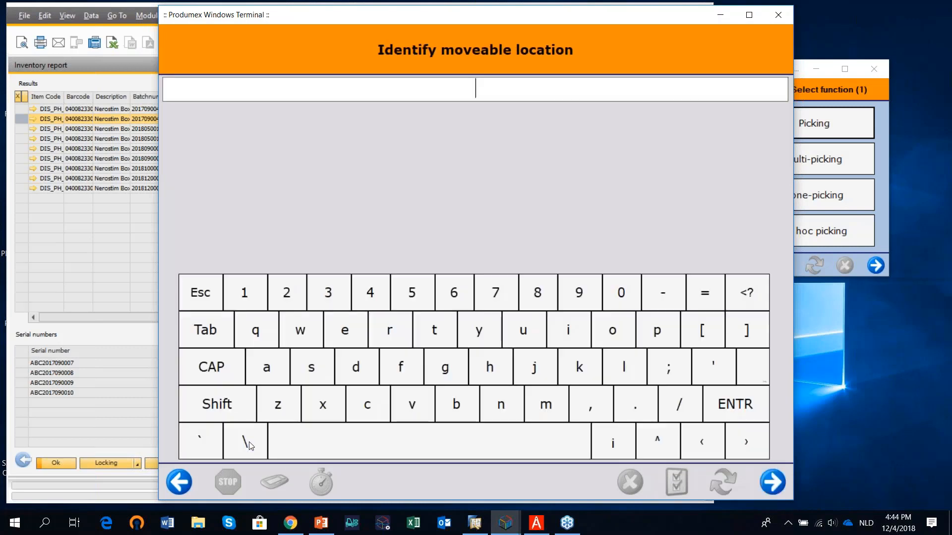
{"action": "type", "text": "ML_1"}
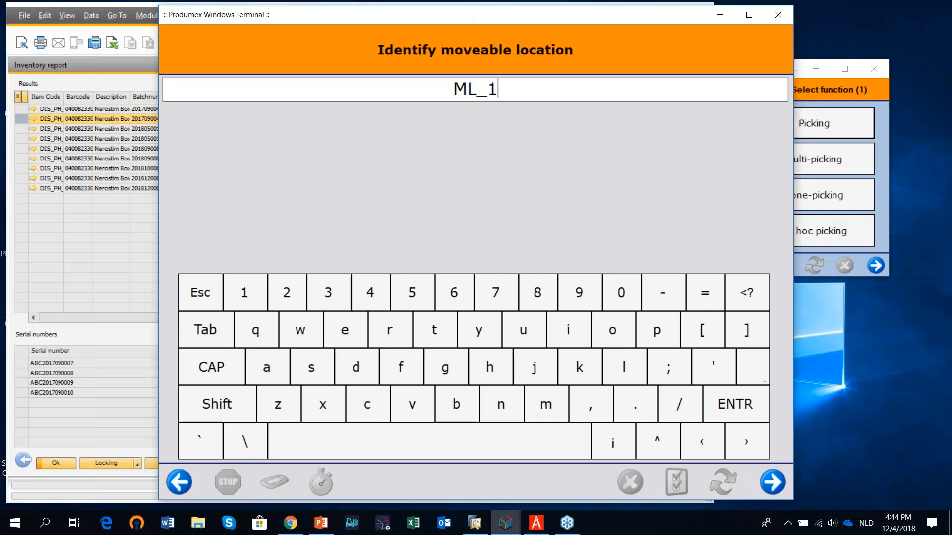
{"action": "key", "text": "Return"}
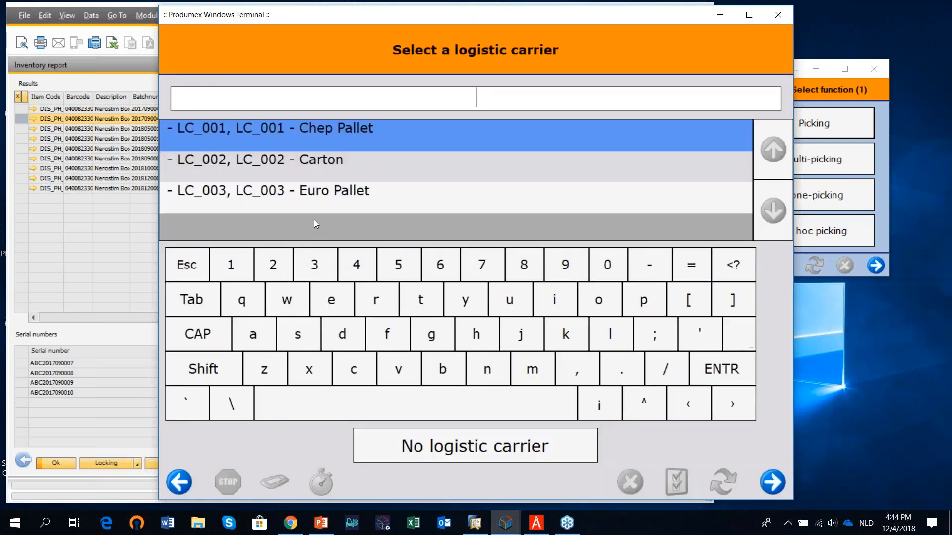
{"action": "left_click", "coordinate": [324, 168]}
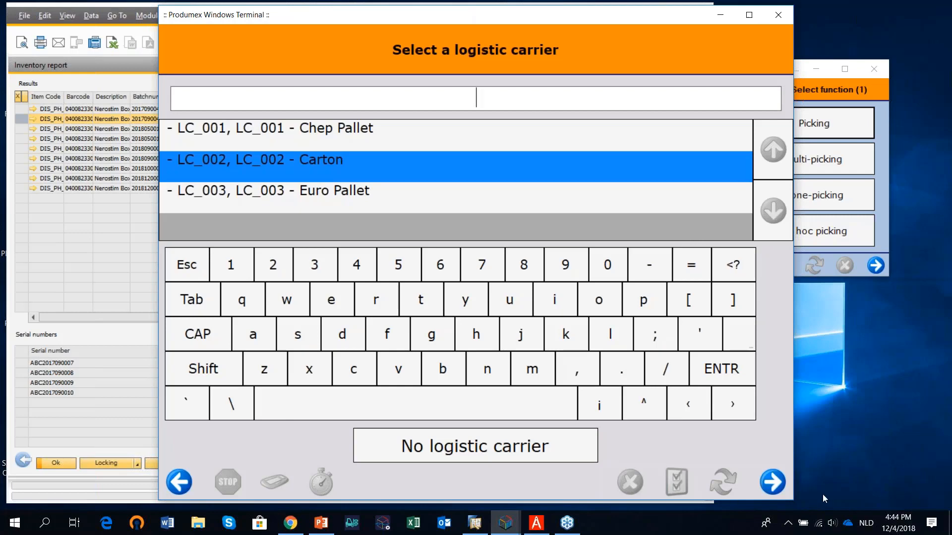
{"action": "left_click", "coordinate": [778, 484]}
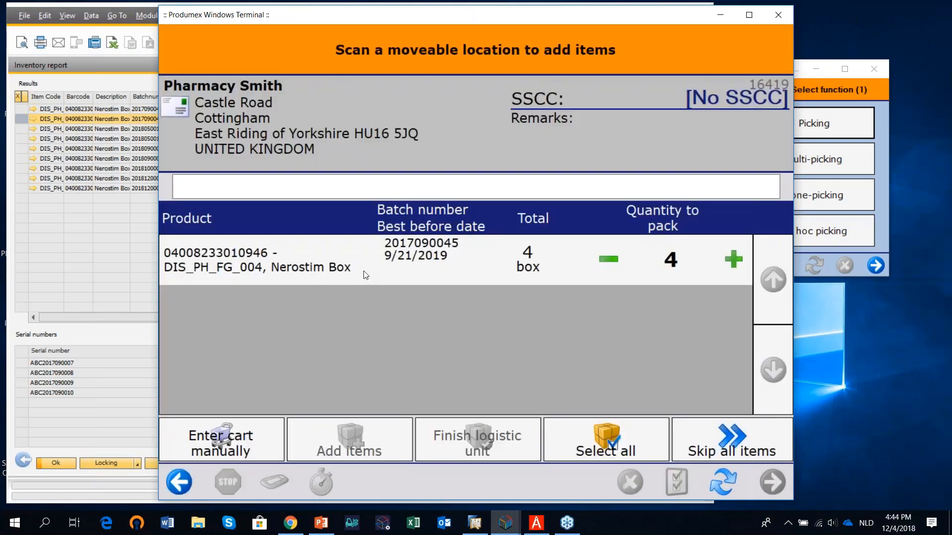
{"action": "left_click", "coordinate": [268, 269]}
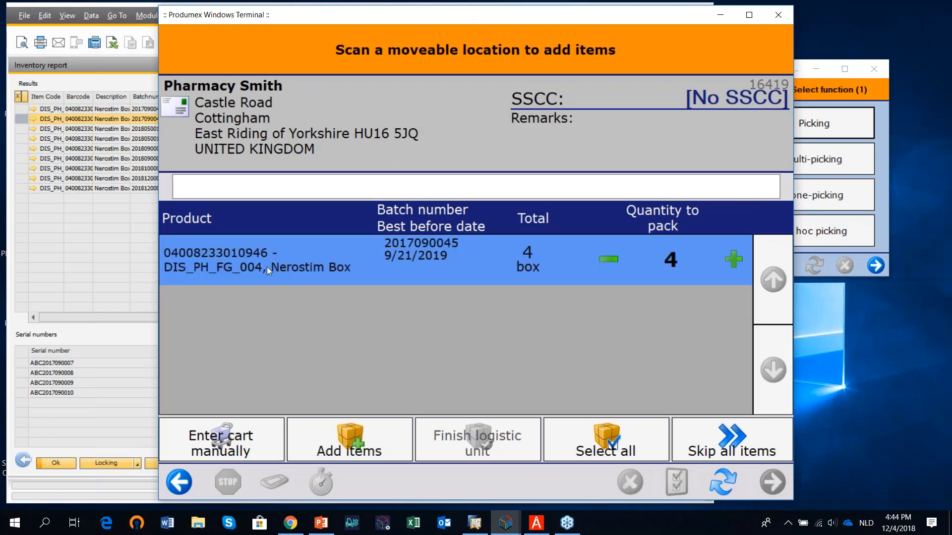
{"action": "left_click", "coordinate": [387, 445]}
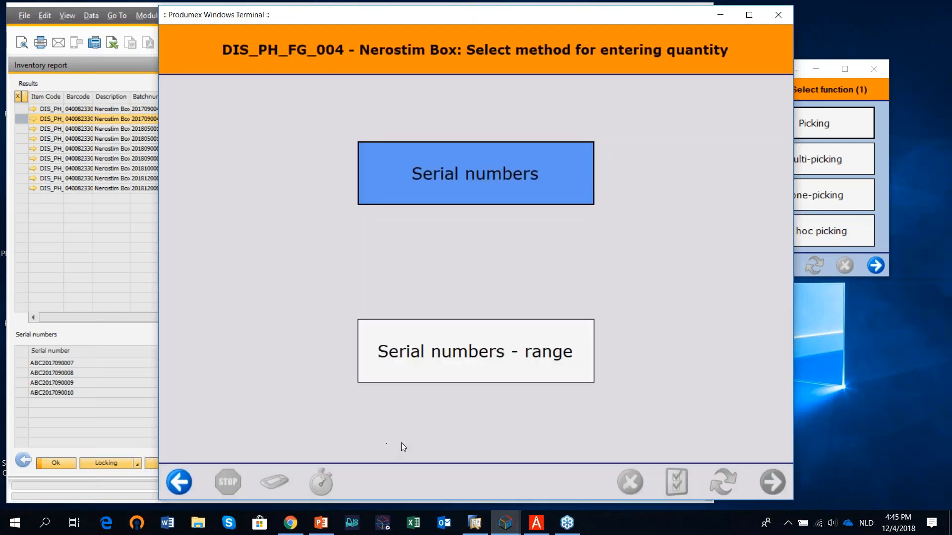
{"action": "left_click", "coordinate": [492, 181]}
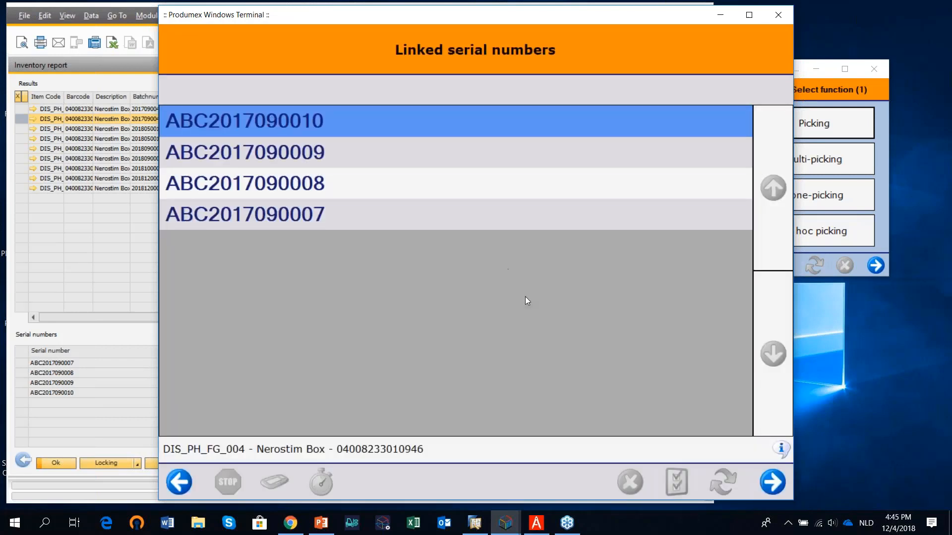
{"action": "left_click", "coordinate": [772, 482]}
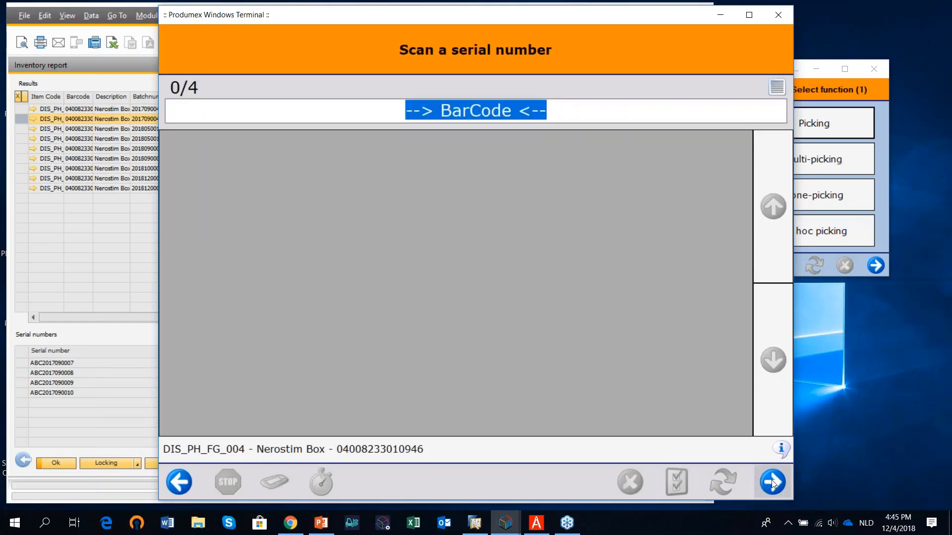
{"action": "type", "text": "]C0ABC2017090007"}
{"action": "key", "text": "Return"}
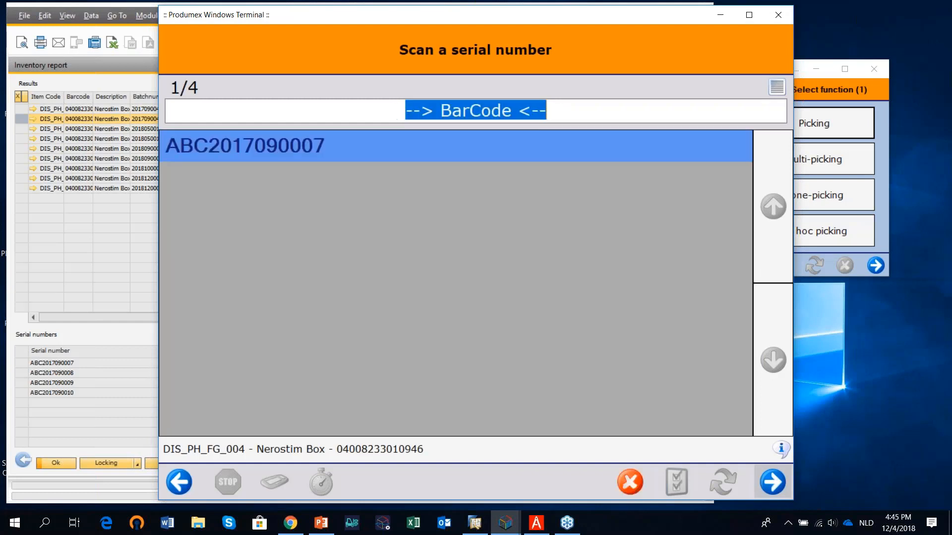
{"action": "type", "text": "]C0ABC2017090008"}
{"action": "key", "text": "Return"}
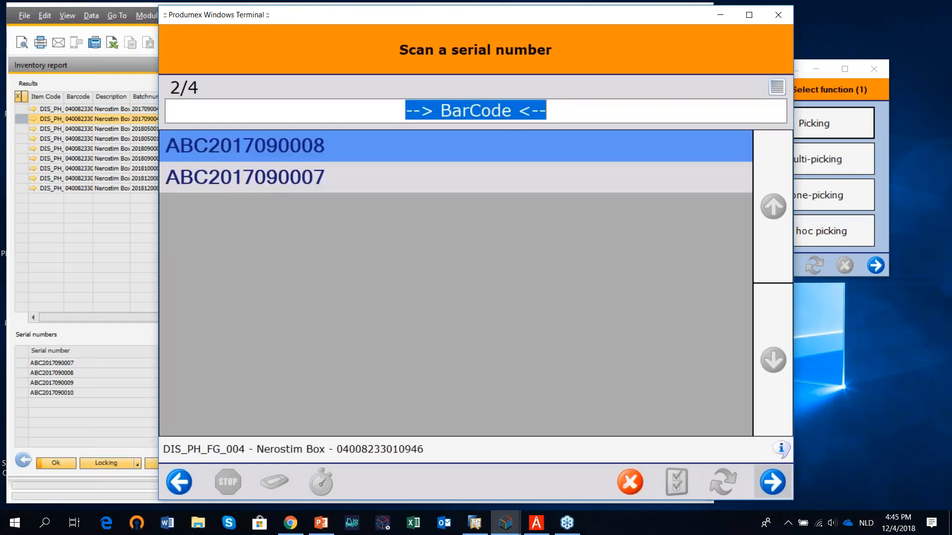
{"action": "type", "text": "]C0ABC2017090009"}
{"action": "key", "text": "Return"}
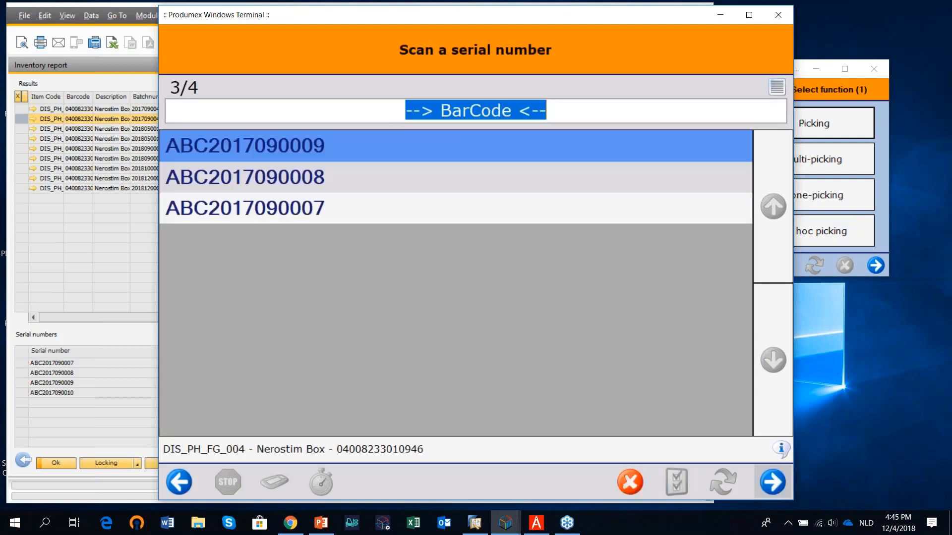
{"action": "type", "text": "]C0ABC2017090010"}
{"action": "key", "text": "Return"}
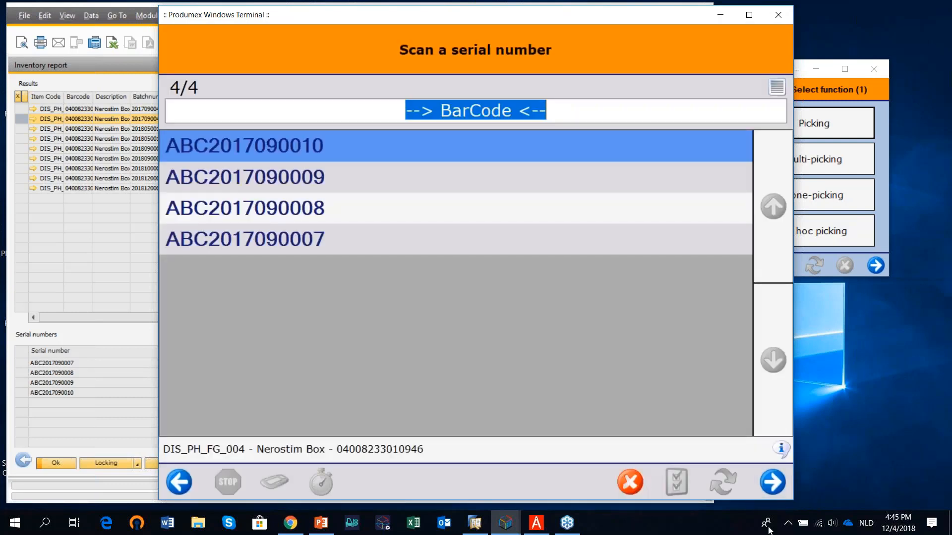
{"action": "left_click", "coordinate": [771, 492]}
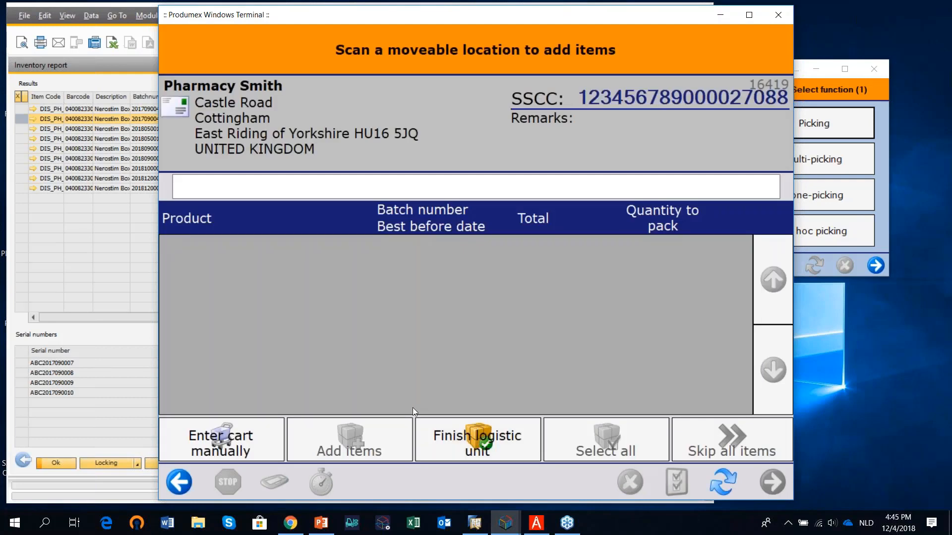
{"action": "left_click", "coordinate": [470, 438]}
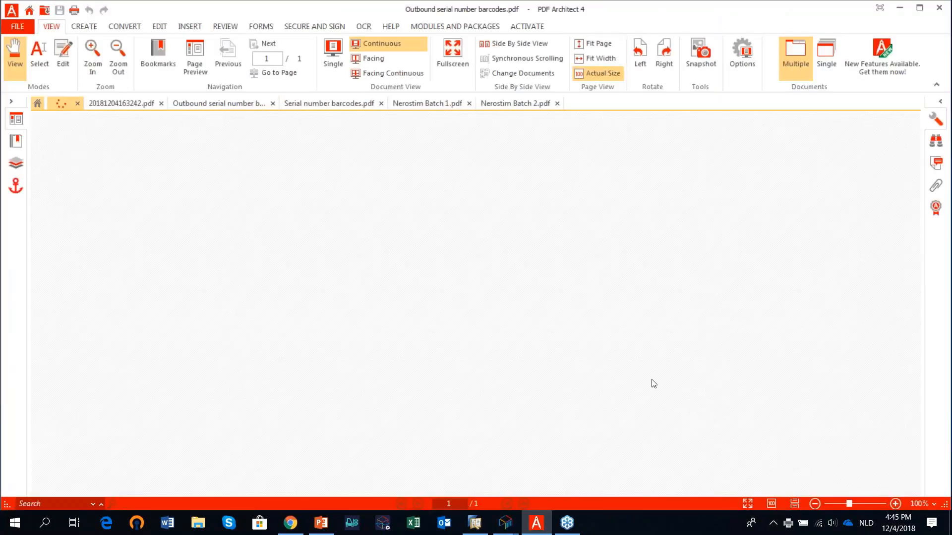
- Examine the generated SSCC label for the Nerostim Box carton in PDF Architect, and minimize the viewer
{"action": "left_click", "coordinate": [122, 68]}
{"action": "left_click", "coordinate": [121, 68]}
{"action": "left_click", "coordinate": [121, 69]}
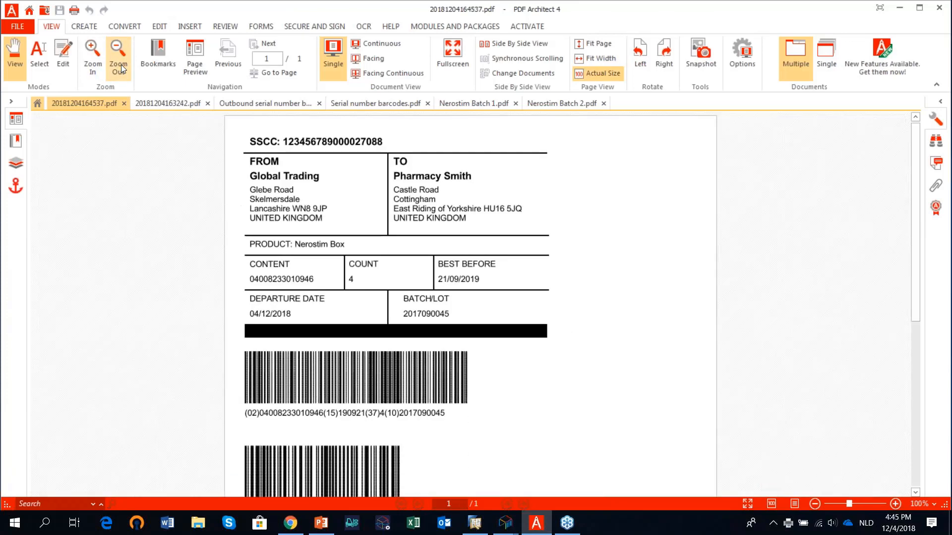
{"action": "left_click", "coordinate": [121, 64]}
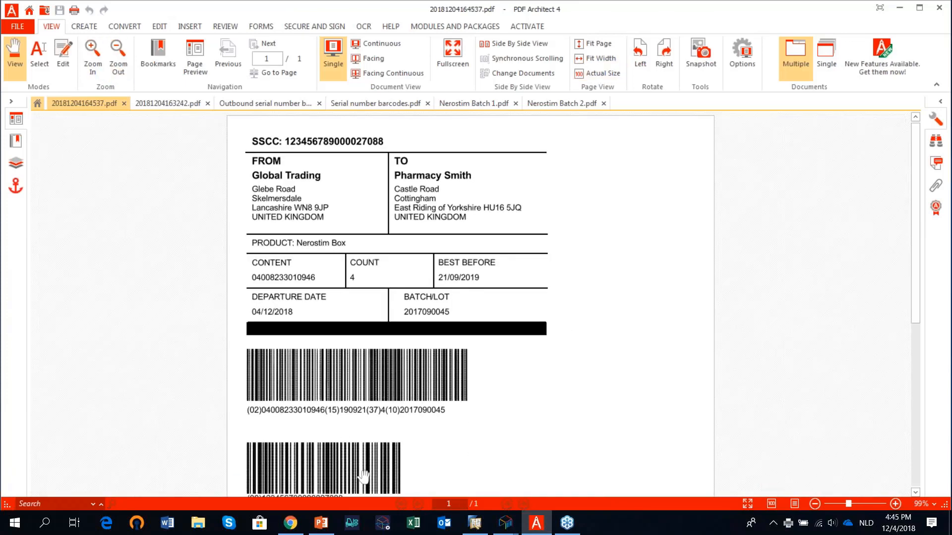
{"action": "left_click", "coordinate": [117, 48]}
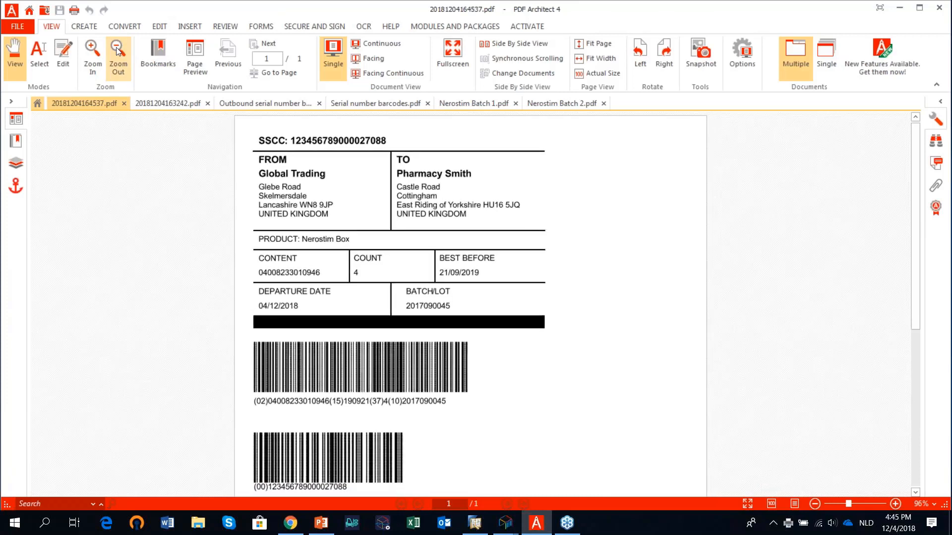
{"action": "left_click", "coordinate": [116, 46]}
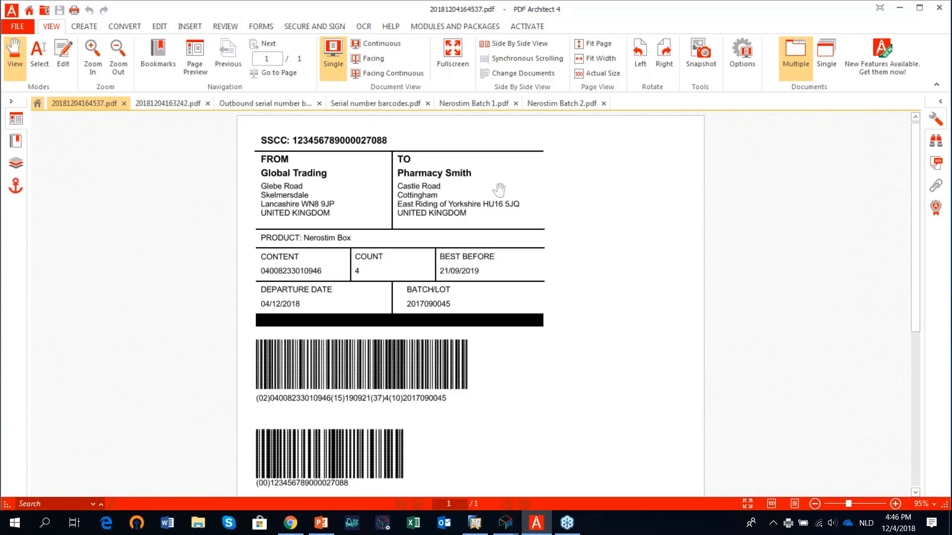
{"action": "left_click", "coordinate": [900, 9]}
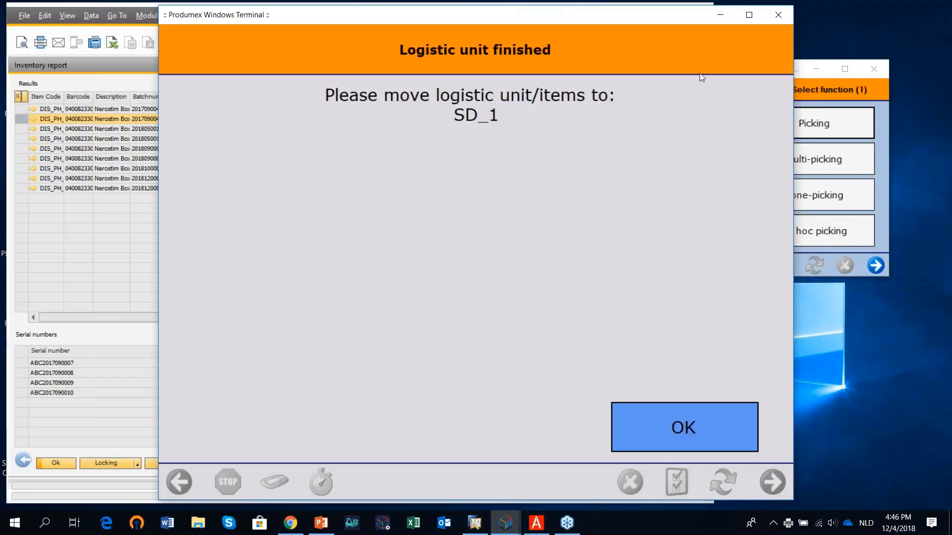
- Acknowledge moving the logistic unit to SD_1, minimize the packing terminal, and start Shipping on the small Produmex terminal
{"action": "left_click", "coordinate": [719, 435]}
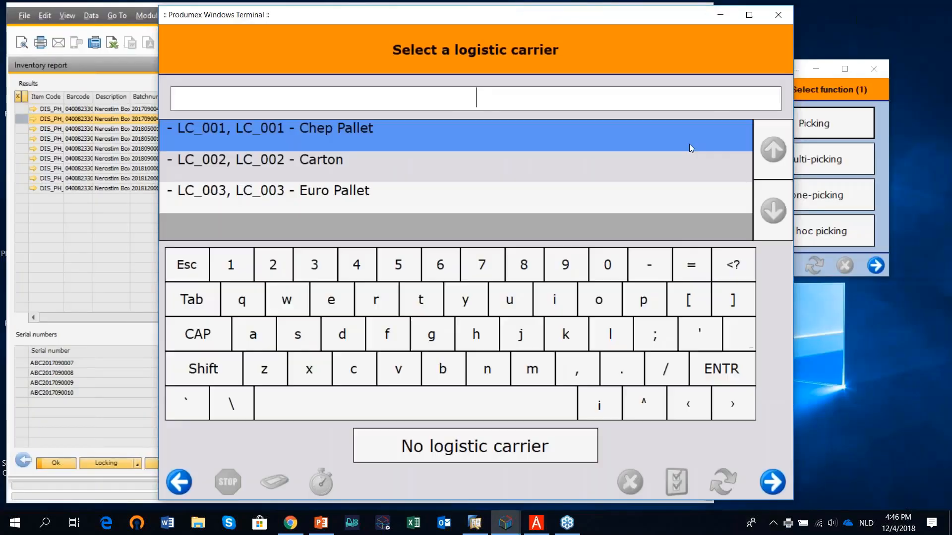
{"action": "left_click", "coordinate": [720, 14]}
{"action": "left_click", "coordinate": [751, 70]}
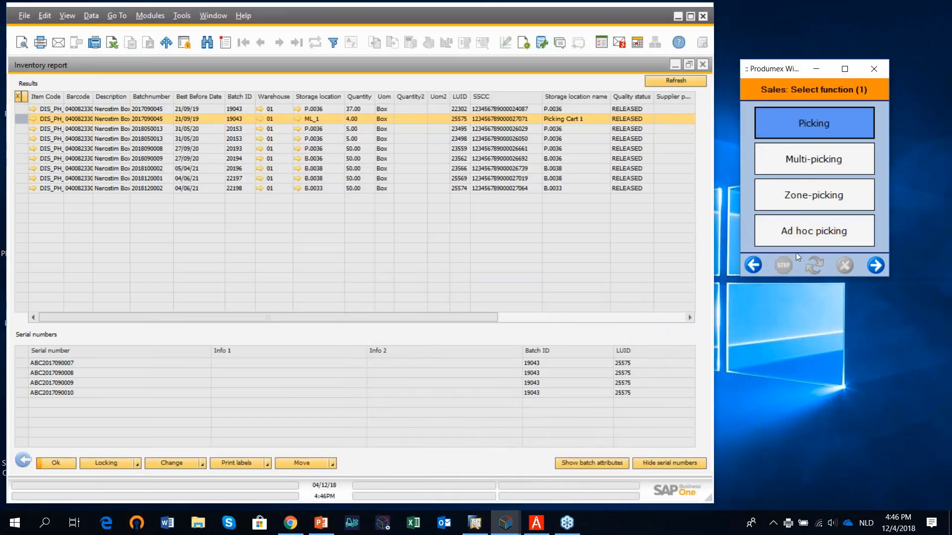
{"action": "left_click", "coordinate": [875, 271]}
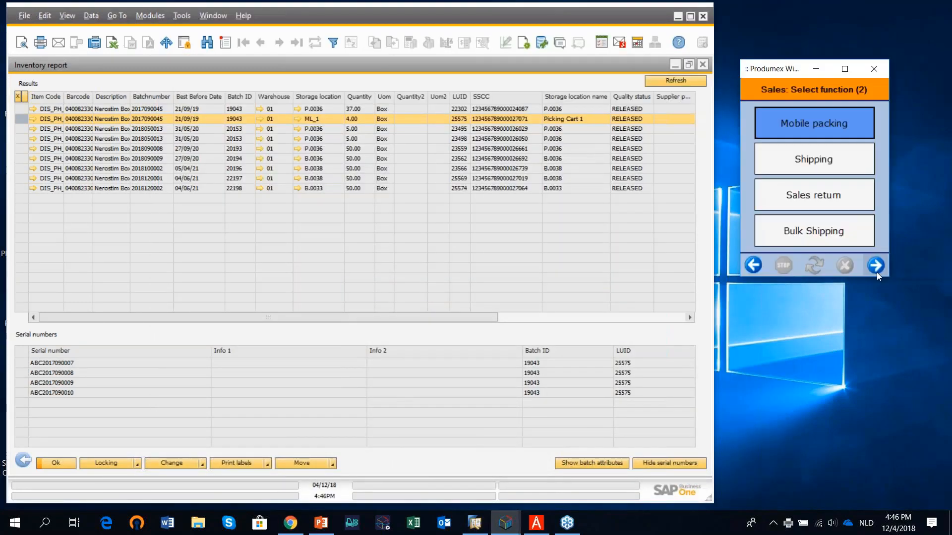
{"action": "left_click", "coordinate": [815, 159]}
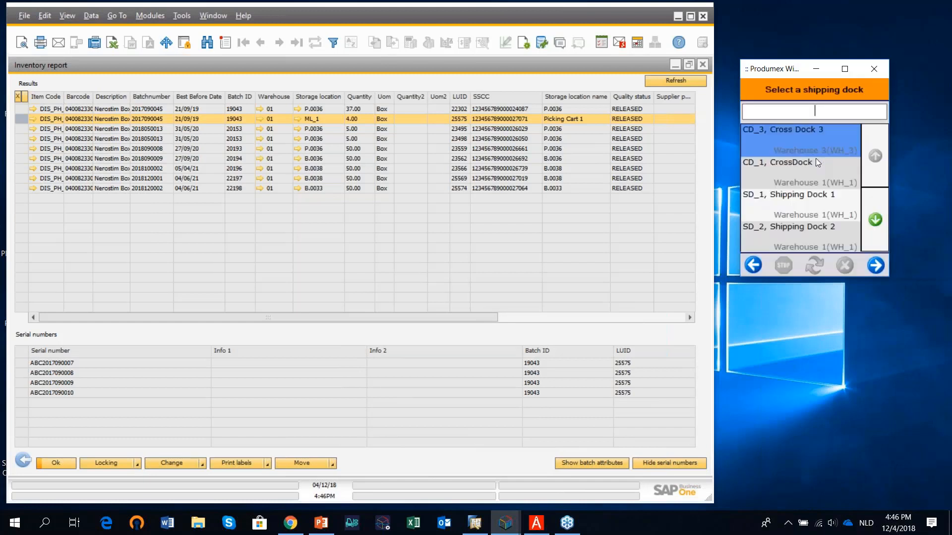
- Refresh the inventory report and examine the serial numbers of the stock on SD_1
{"action": "left_click", "coordinate": [661, 82]}
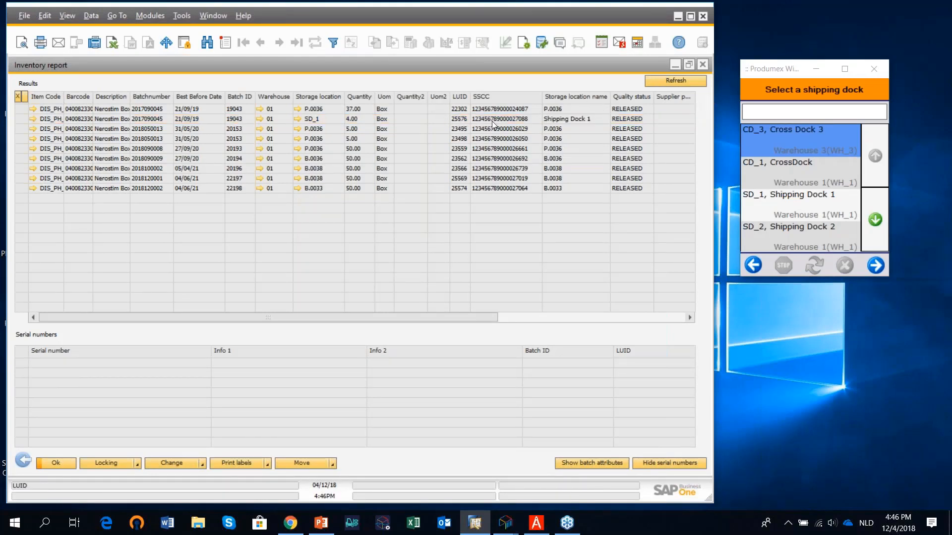
{"action": "left_click", "coordinate": [23, 120]}
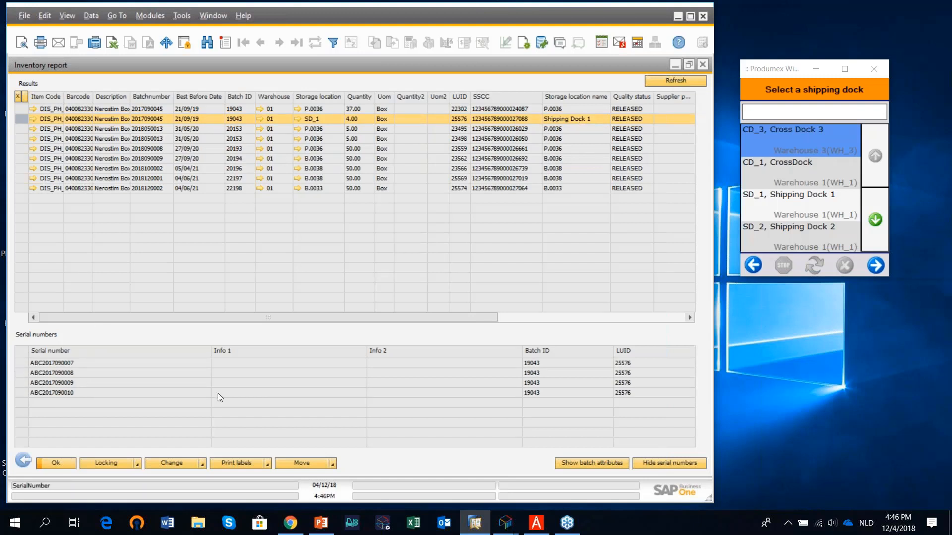
- Choose SD_1, Shipping Dock 1 as the shipping dock and select the Pharmacy Smith pick list
{"action": "left_click", "coordinate": [808, 202]}
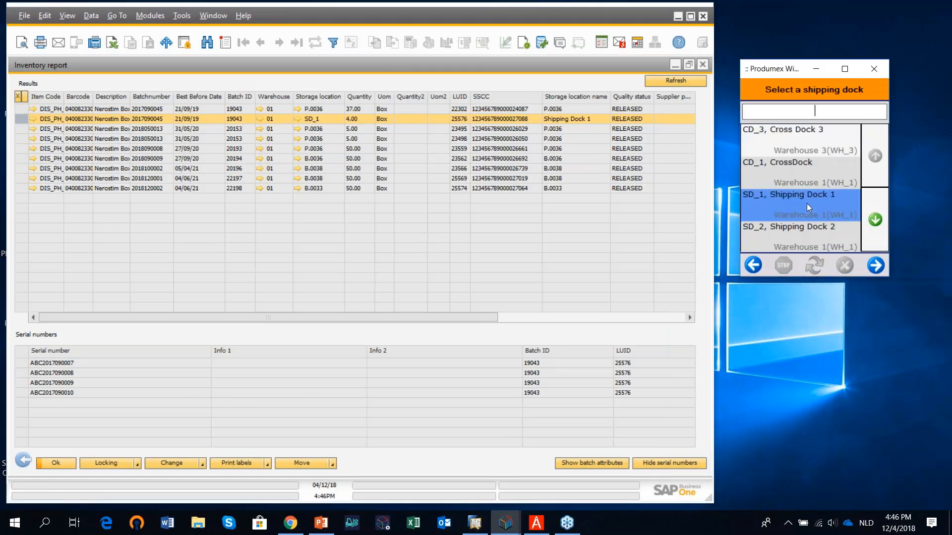
{"action": "left_click", "coordinate": [875, 266]}
{"action": "left_click", "coordinate": [828, 161]}
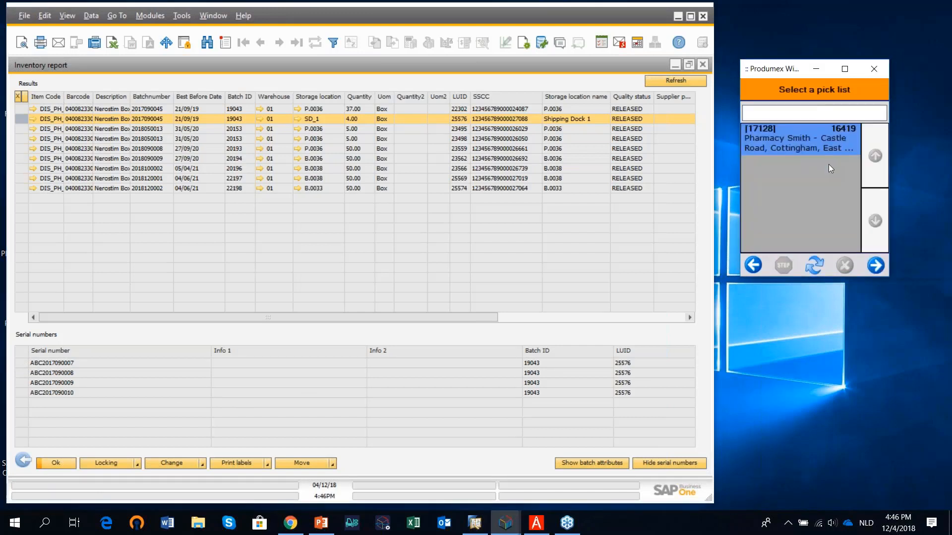
{"action": "left_click", "coordinate": [878, 263]}
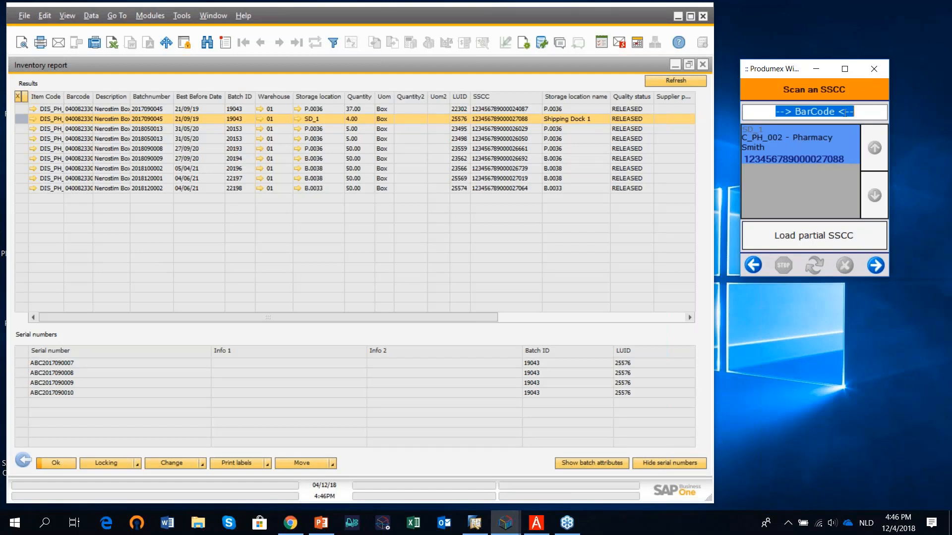
{"action": "type", "text": "00"}
{"action": "key", "text": "ctrl+v"}
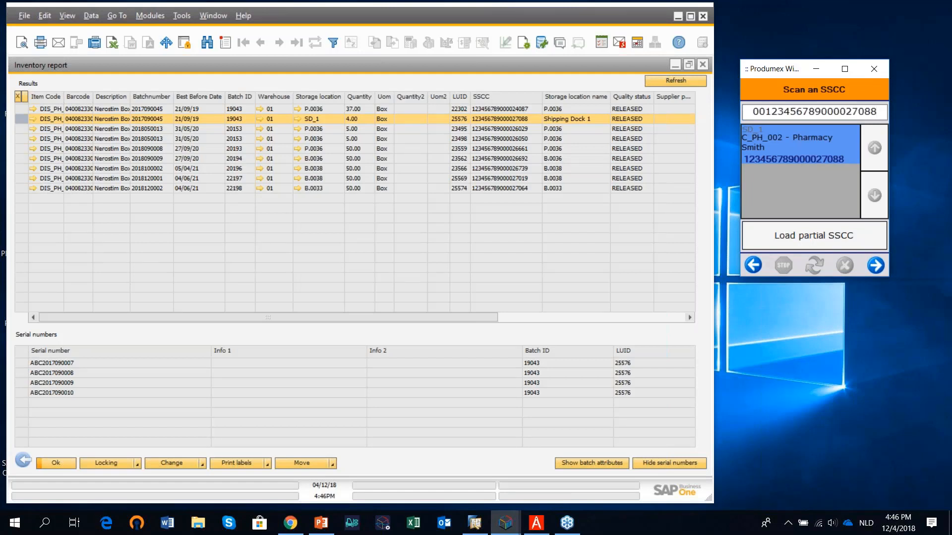
{"action": "left_click", "coordinate": [875, 265]}
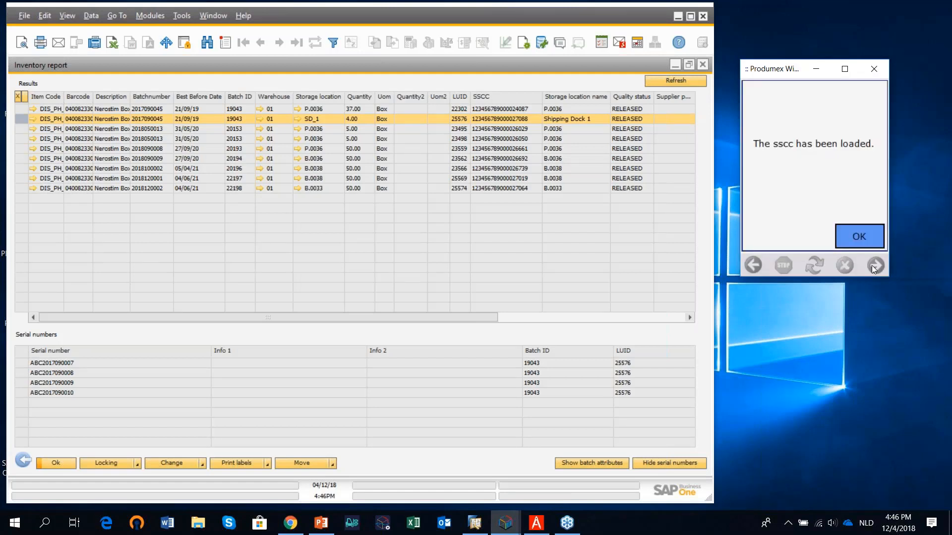
- Complete the shipment of the loaded carton, putting away its delivery note PDF, and refresh the inventory report to check the remaining stock
{"action": "left_click", "coordinate": [875, 236]}
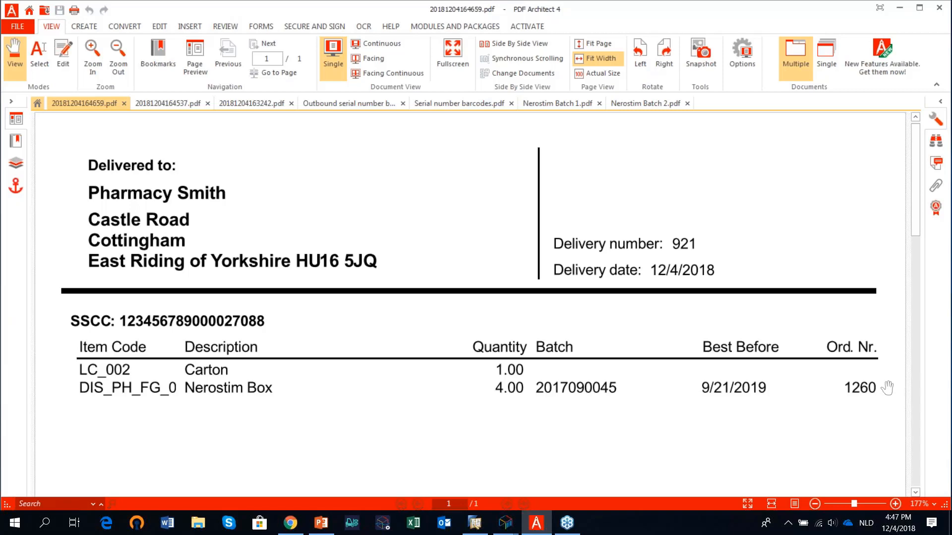
{"action": "left_click", "coordinate": [905, 14]}
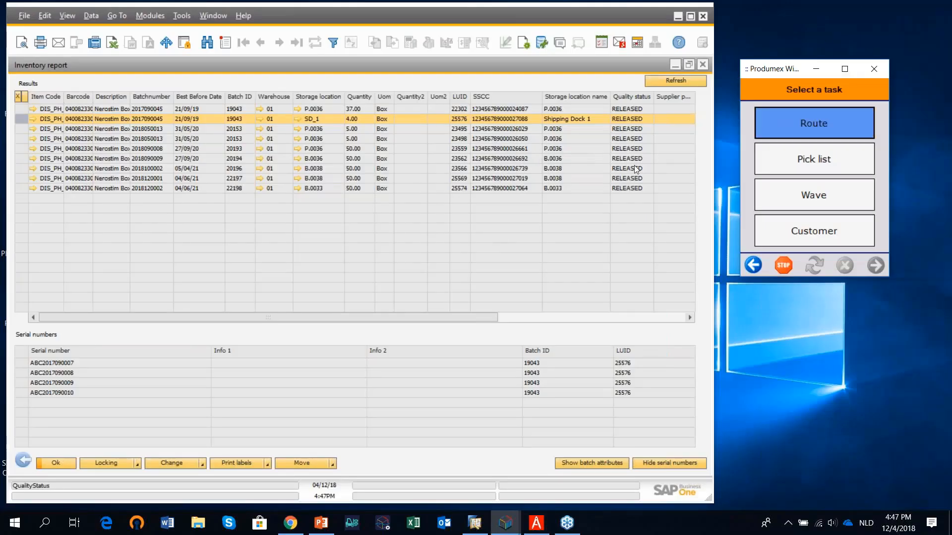
{"action": "left_click", "coordinate": [668, 79]}
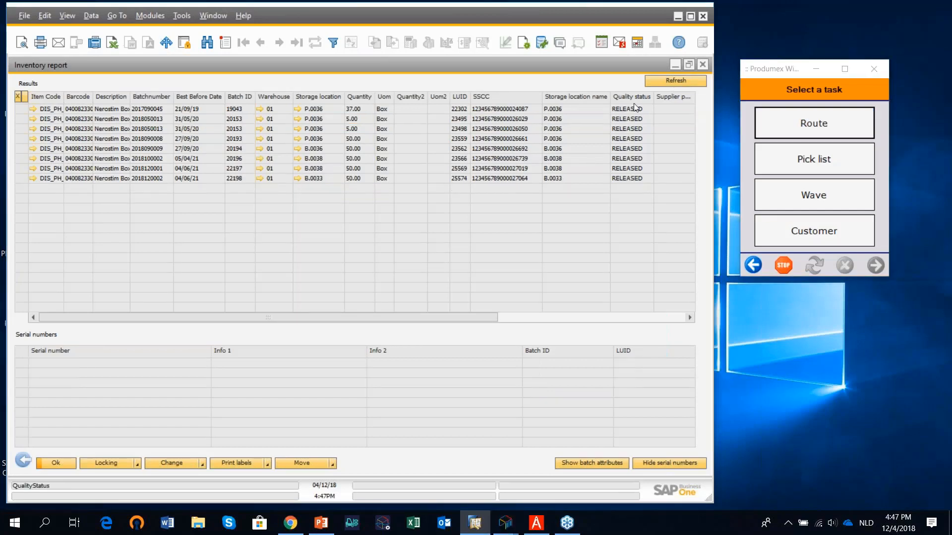
{"action": "left_click", "coordinate": [675, 66]}
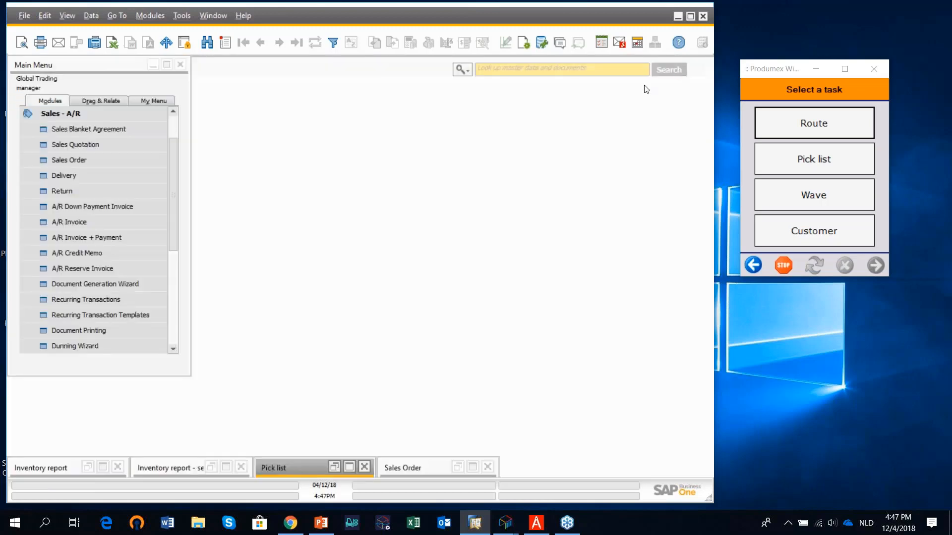
- Open the most recent sales delivery and examine the serial numbers linked to the Nerostim Box line
{"action": "left_click", "coordinate": [102, 177]}
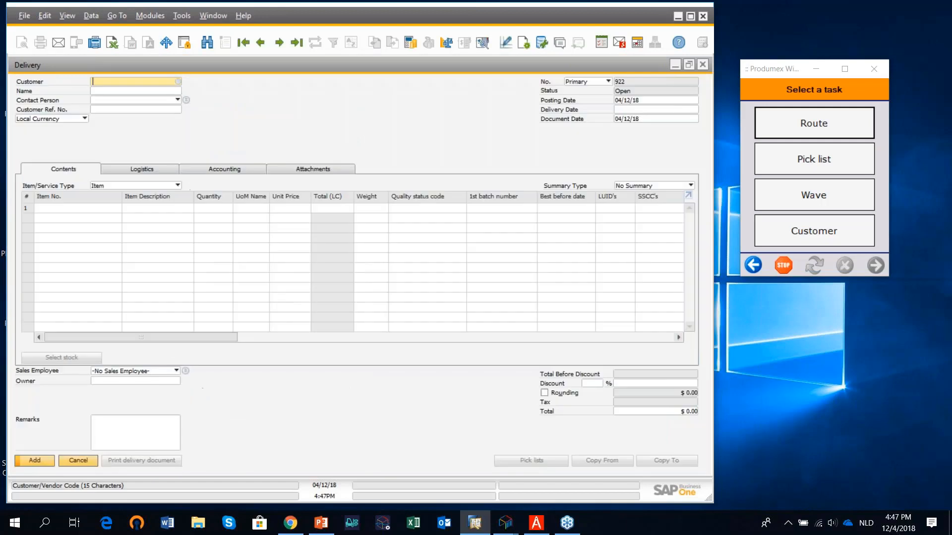
{"action": "left_click", "coordinate": [299, 42]}
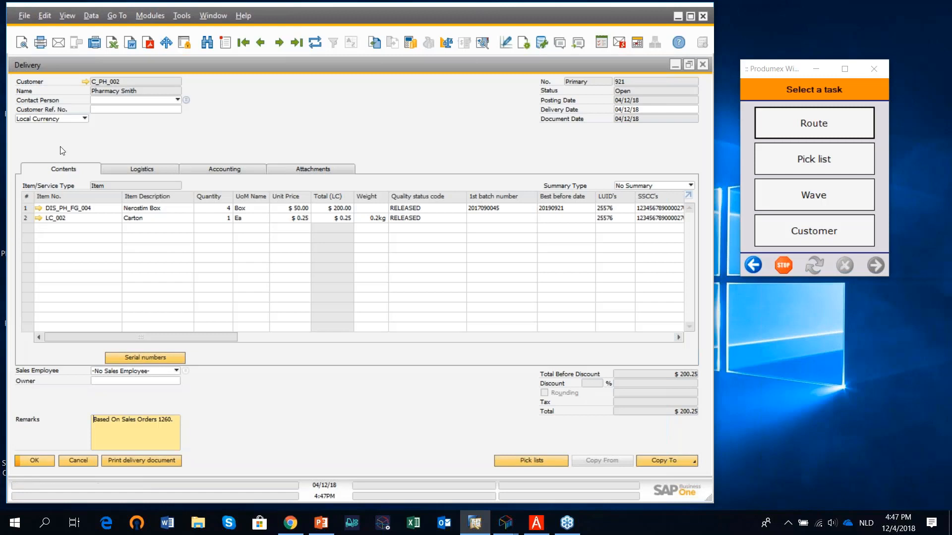
{"action": "left_click", "coordinate": [26, 208]}
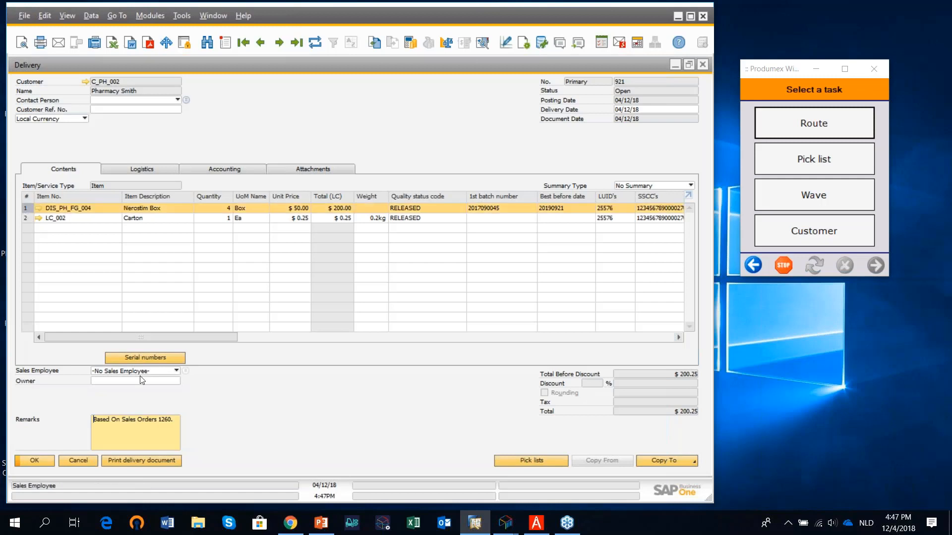
{"action": "left_click", "coordinate": [147, 356]}
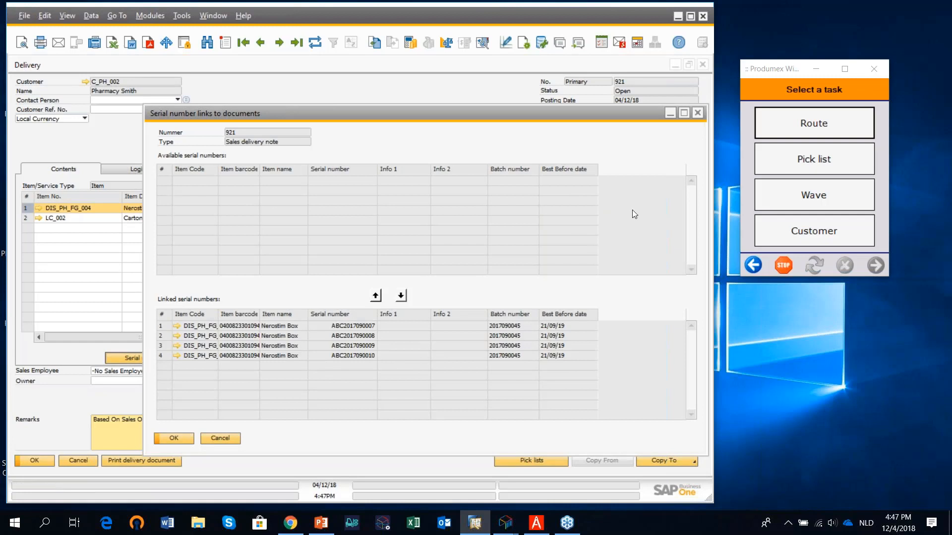
{"action": "left_click", "coordinate": [698, 113]}
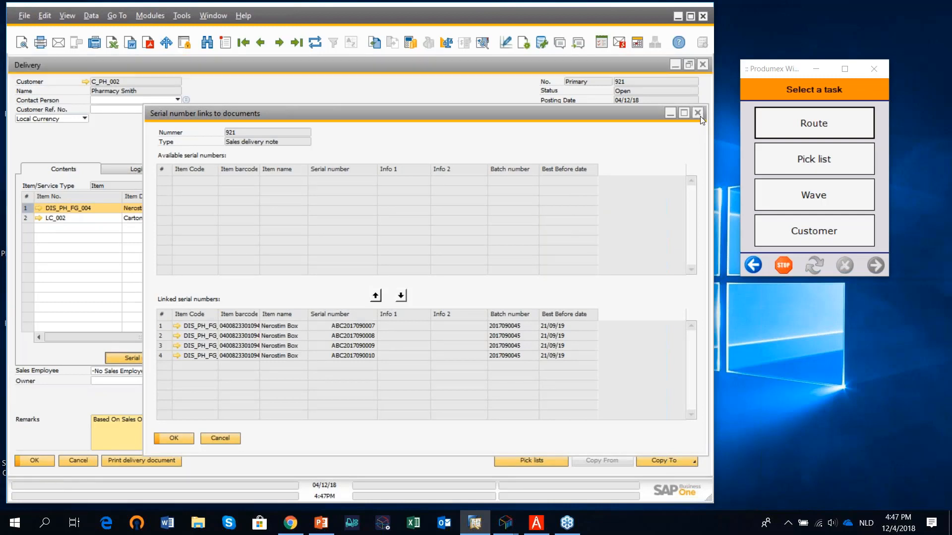
{"action": "left_click", "coordinate": [703, 64]}
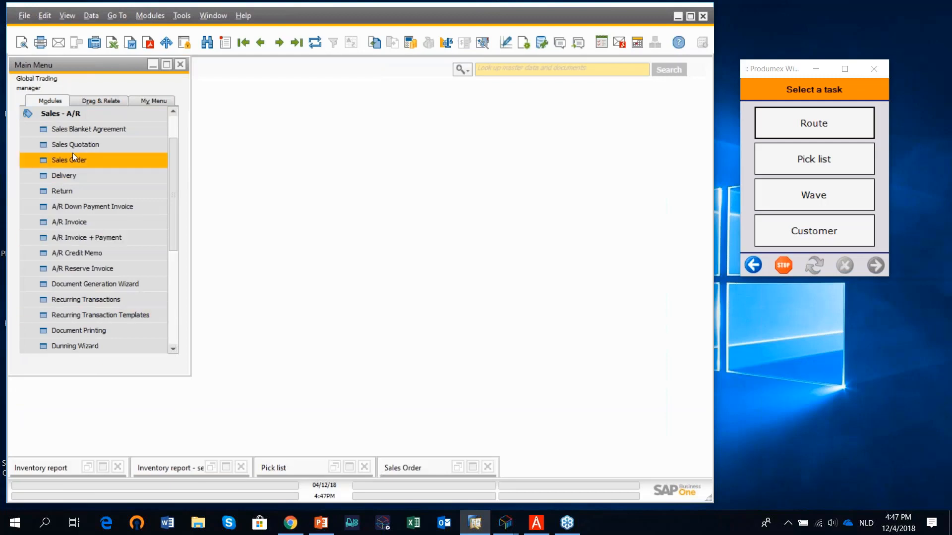
- Open the Produmex traceability report search and set the report type to Forward
{"action": "left_click", "coordinate": [66, 114]}
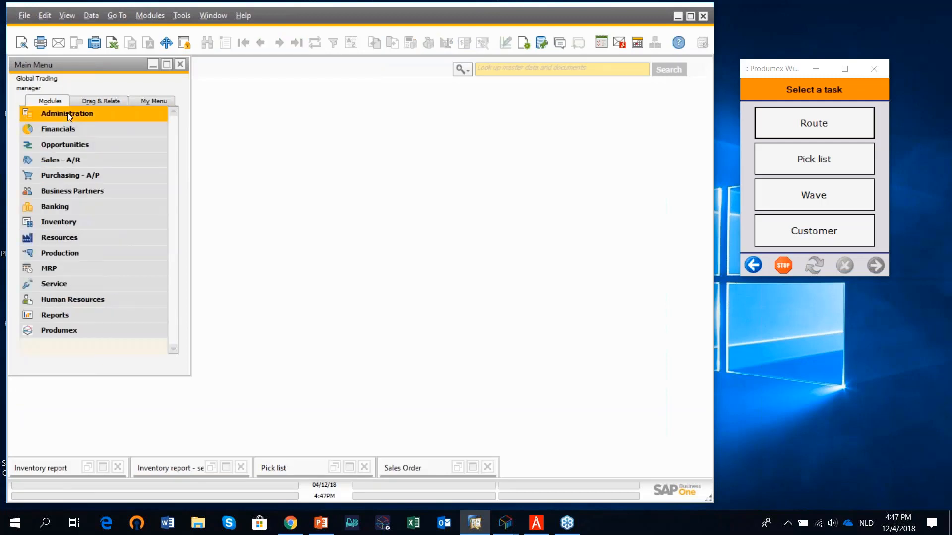
{"action": "left_click", "coordinate": [88, 326]}
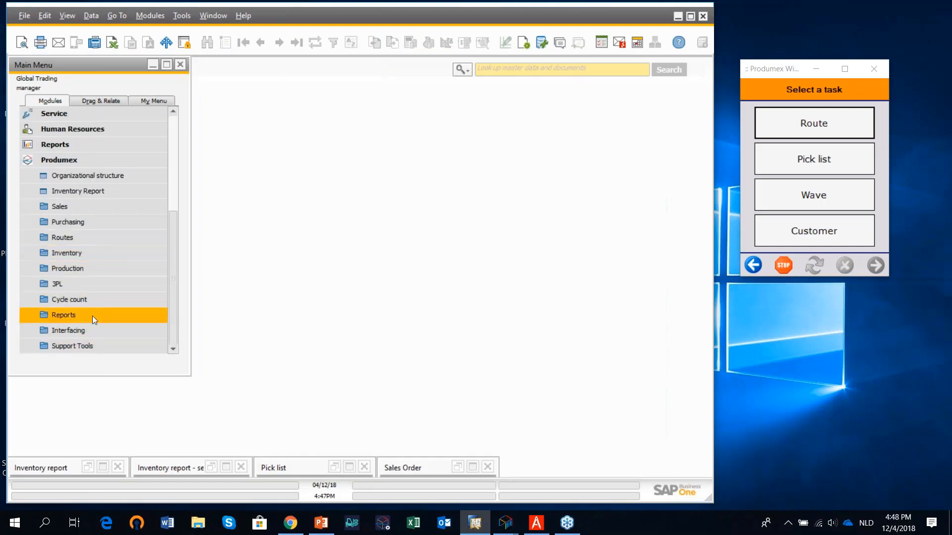
{"action": "left_click", "coordinate": [93, 317]}
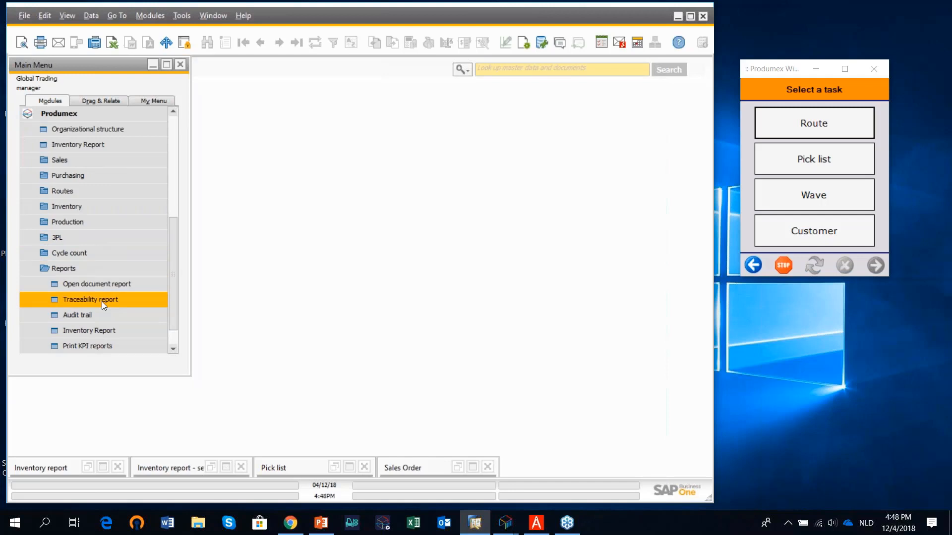
{"action": "left_click", "coordinate": [102, 301]}
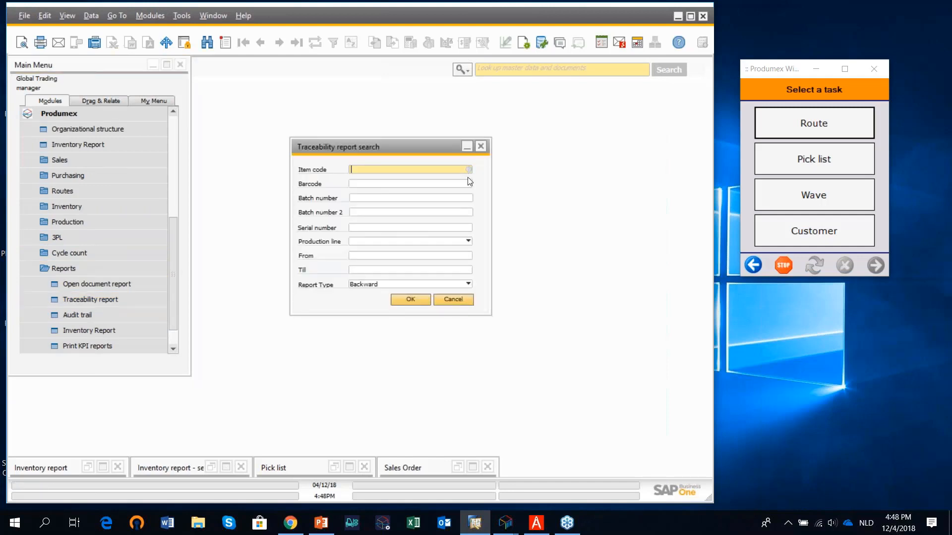
{"action": "left_click", "coordinate": [415, 284]}
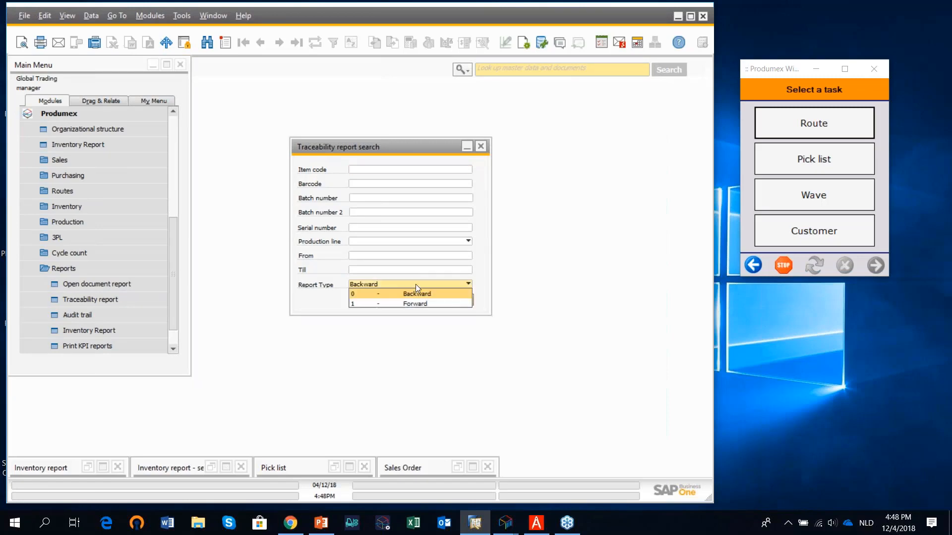
{"action": "left_click", "coordinate": [416, 303]}
- Choose item DIS_PH_FG_004 (Nerostim Box) as the item code and run the traceability report
{"action": "left_click", "coordinate": [468, 170]}
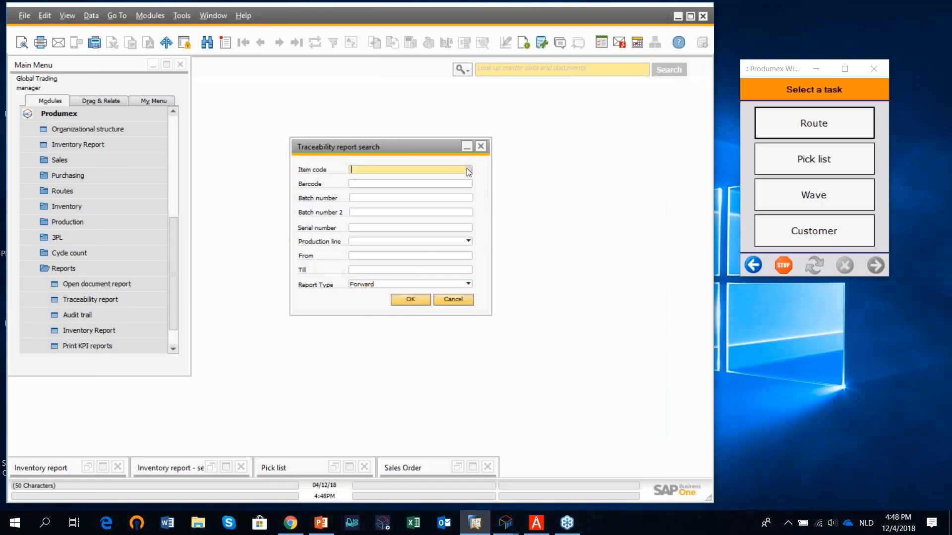
{"action": "left_click", "coordinate": [468, 171]}
{"action": "type", "text": "DI"}
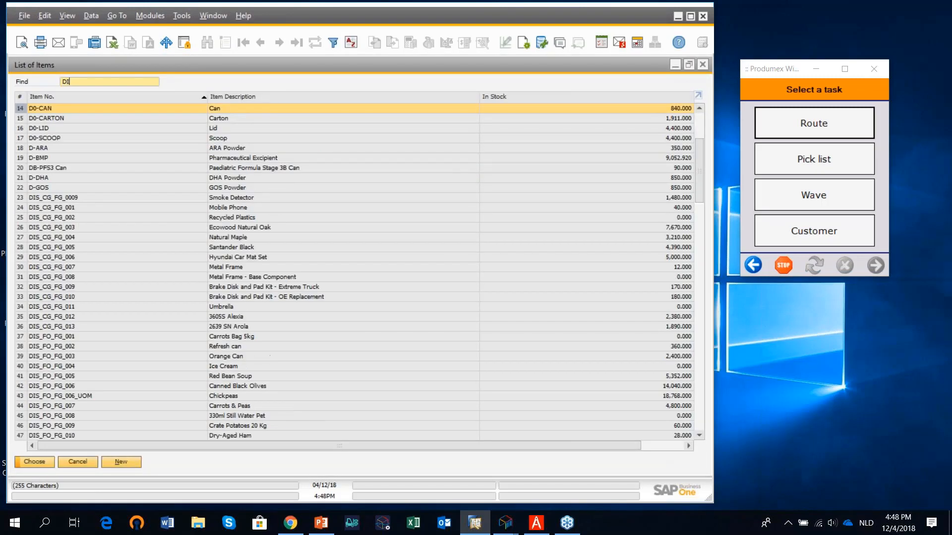
{"action": "type", "text": "S_PH"}
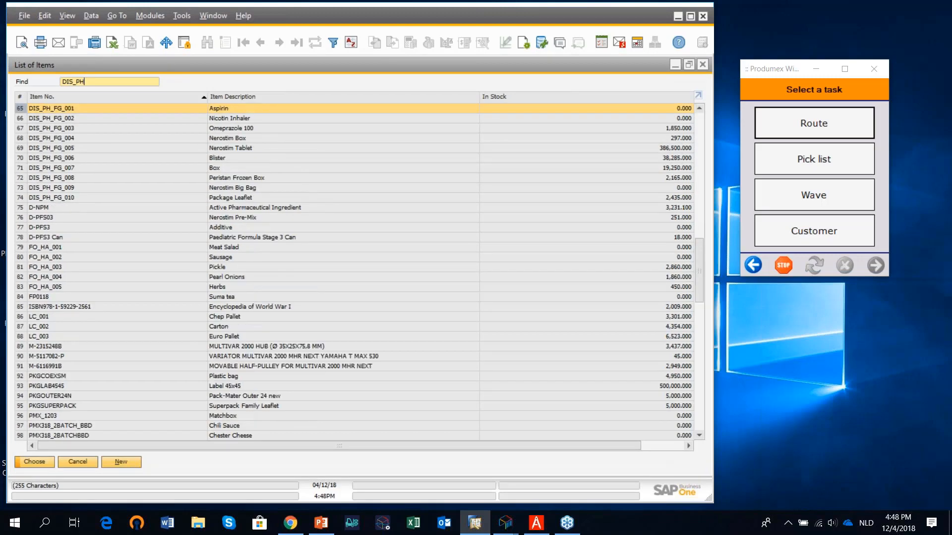
{"action": "left_click", "coordinate": [233, 138]}
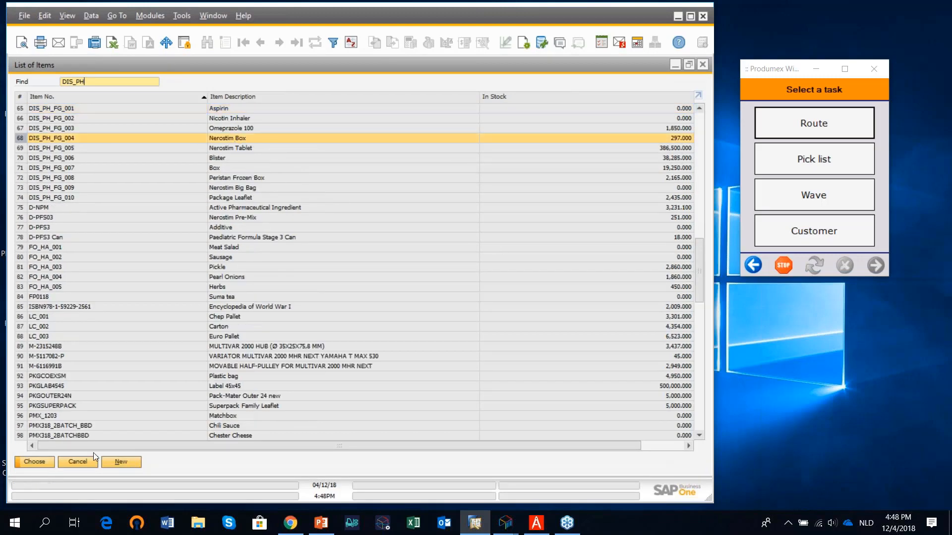
{"action": "left_click", "coordinate": [44, 460]}
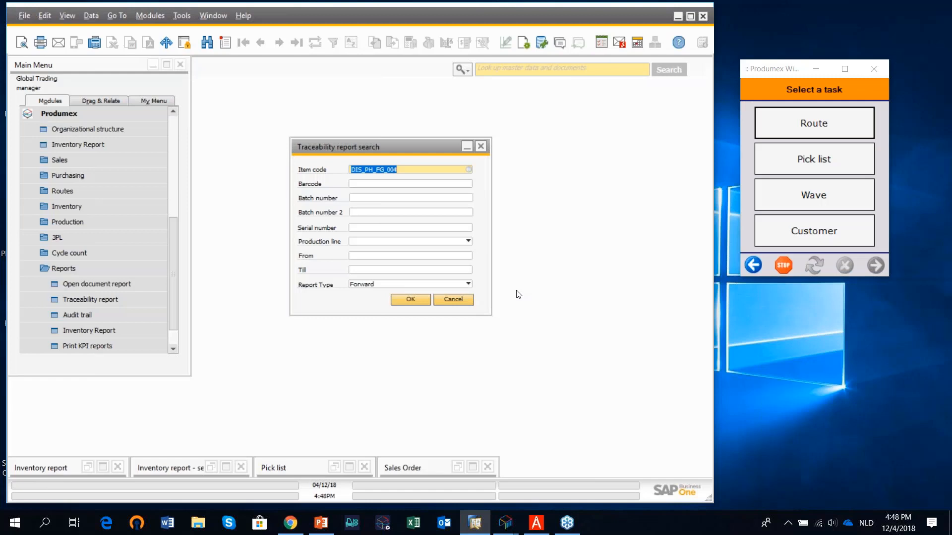
{"action": "left_click", "coordinate": [411, 300]}
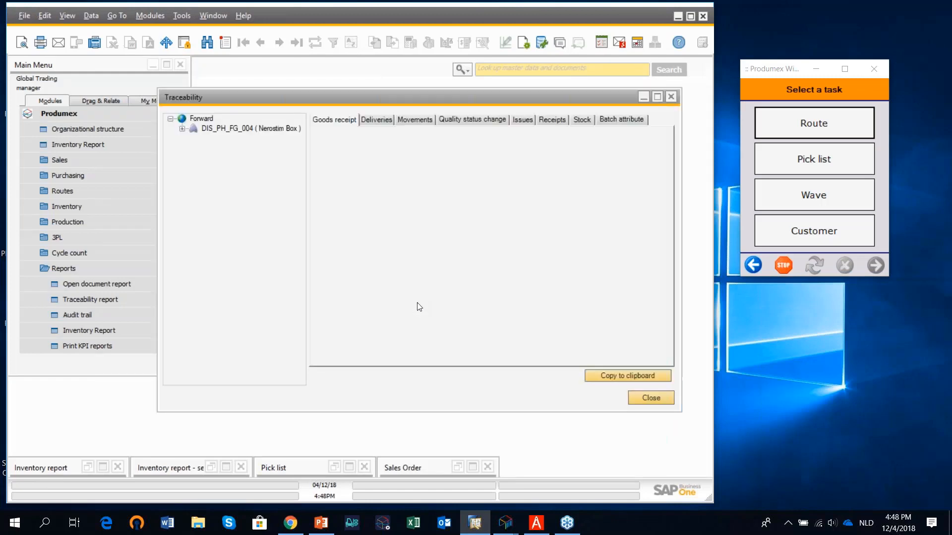
{"action": "left_click", "coordinate": [181, 129]}
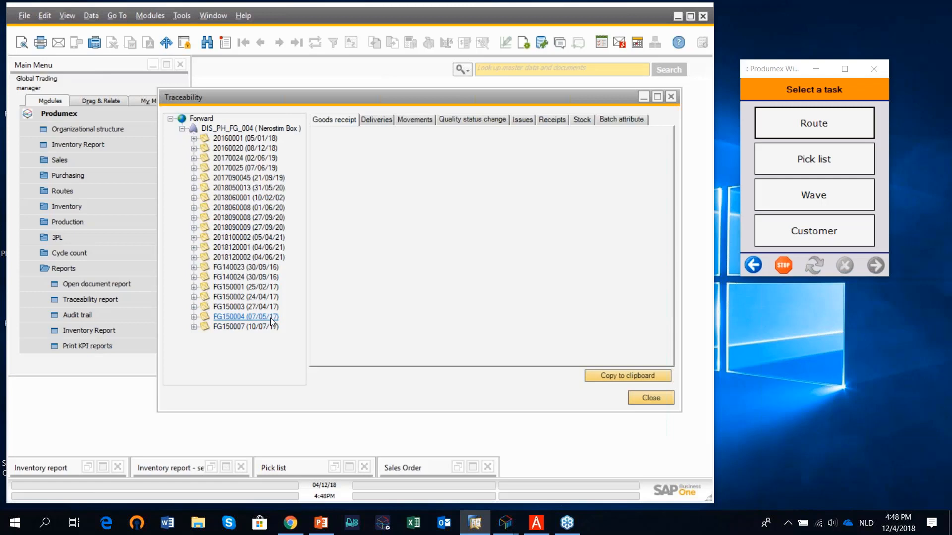
{"action": "left_click", "coordinate": [231, 258]}
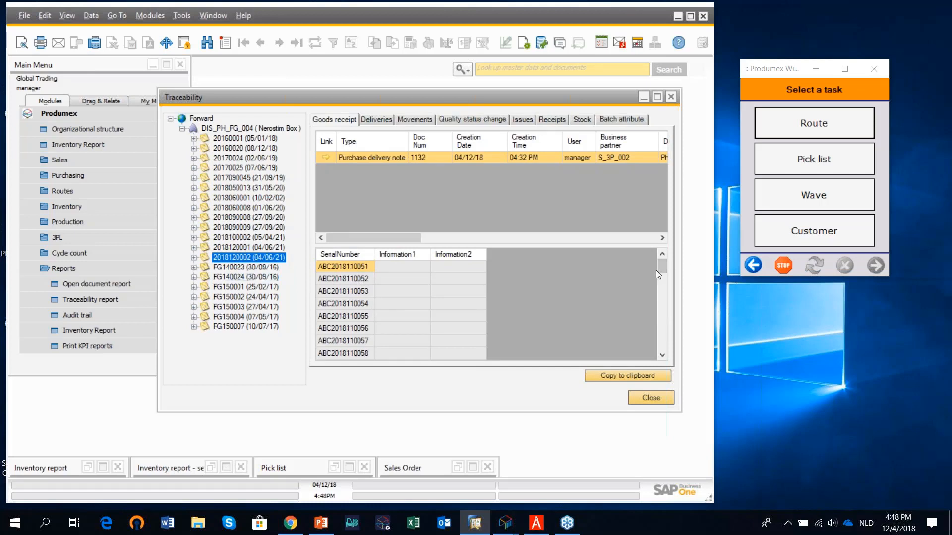
{"action": "scroll", "coordinate": [659, 270], "scroll_direction": "down", "scroll_amount": 1}
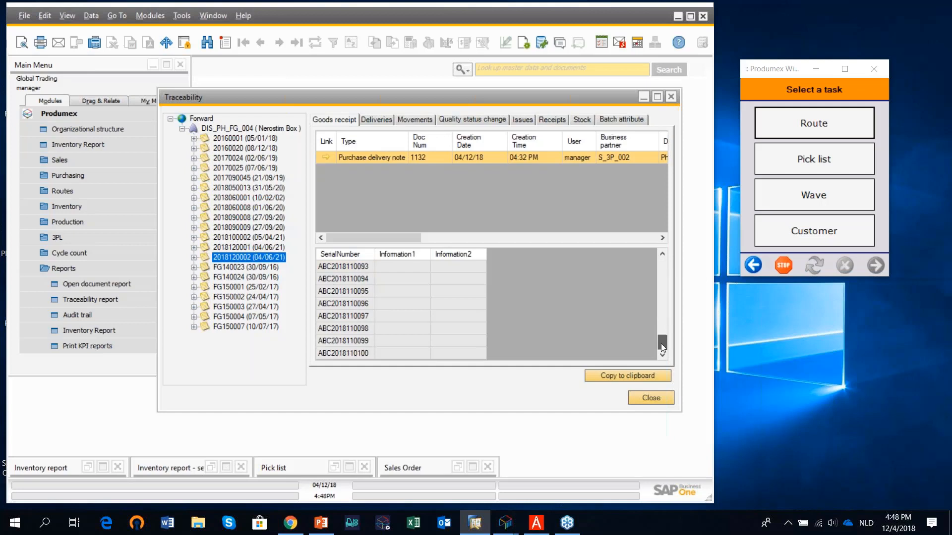
{"action": "scroll", "coordinate": [670, 264], "scroll_direction": "up", "scroll_amount": 1}
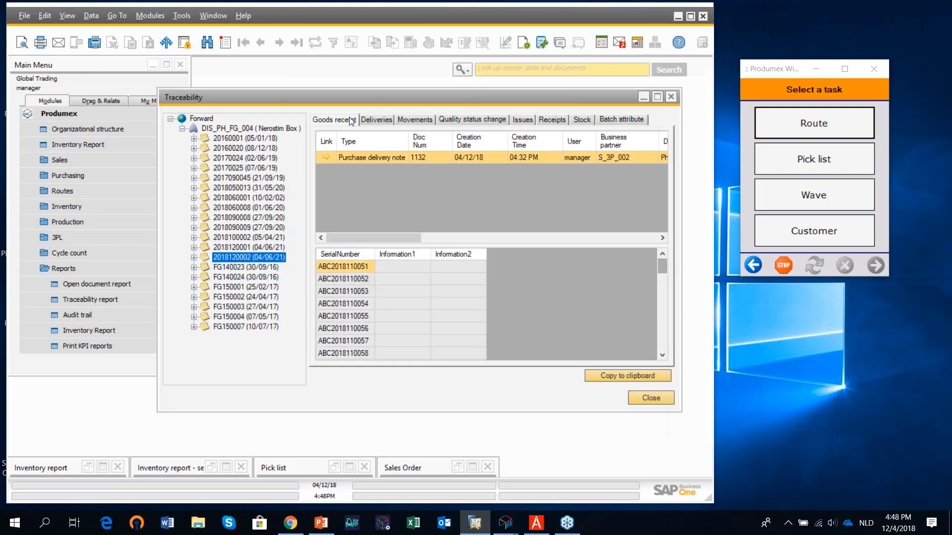
{"action": "left_click", "coordinate": [380, 122]}
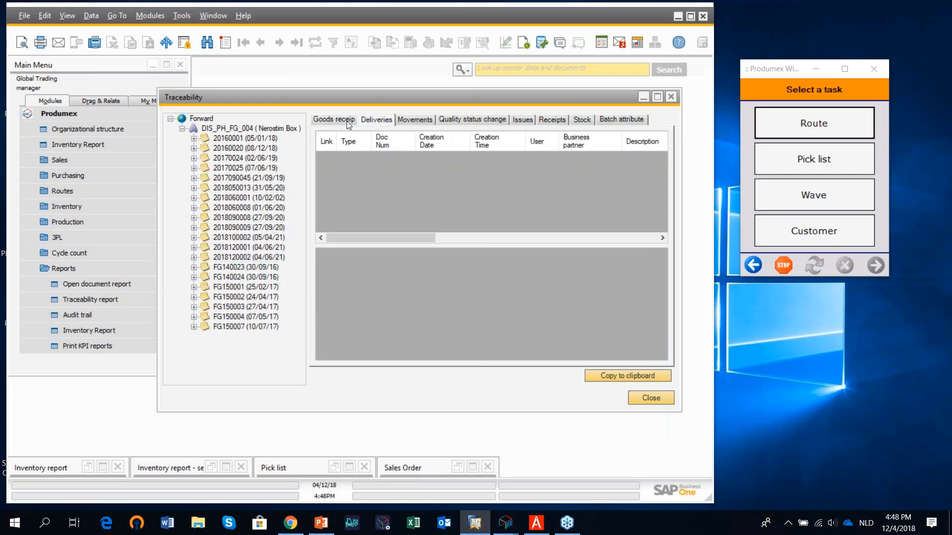
{"action": "left_click", "coordinate": [331, 121]}
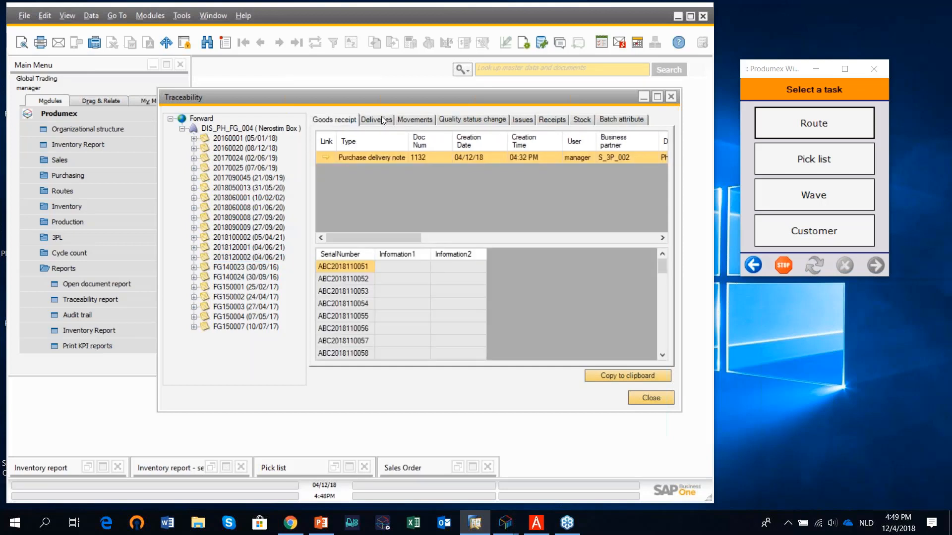
{"action": "left_click", "coordinate": [383, 120]}
{"action": "left_click", "coordinate": [413, 118]}
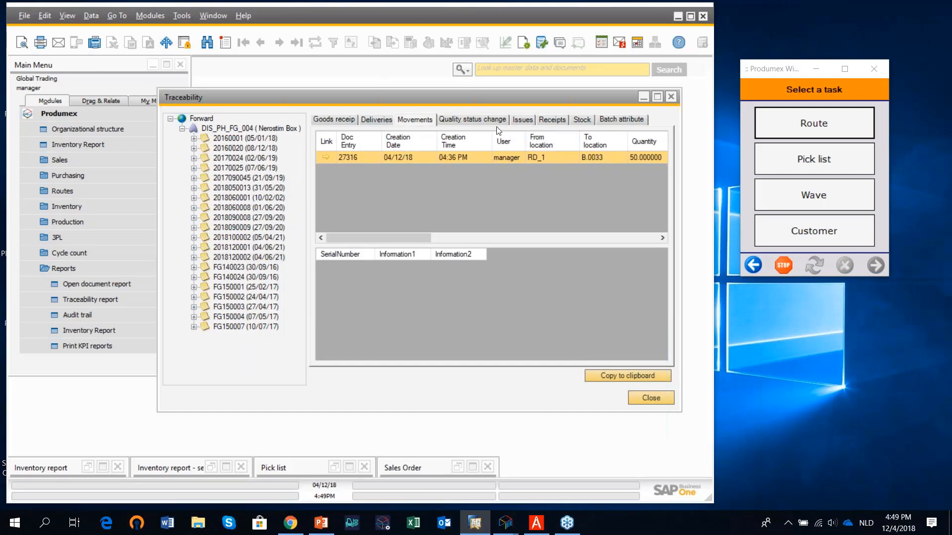
{"action": "left_click", "coordinate": [480, 120]}
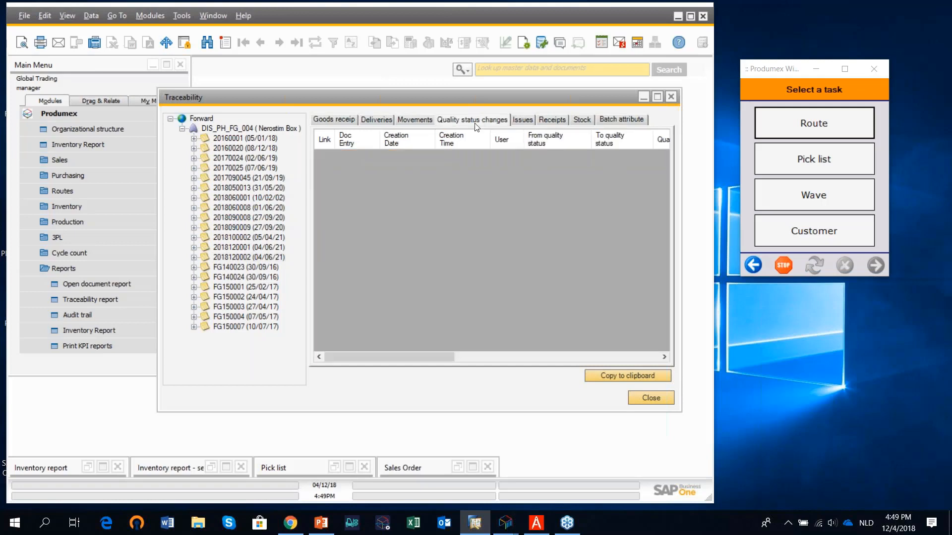
{"action": "left_click", "coordinate": [420, 121]}
{"action": "left_click", "coordinate": [334, 119]}
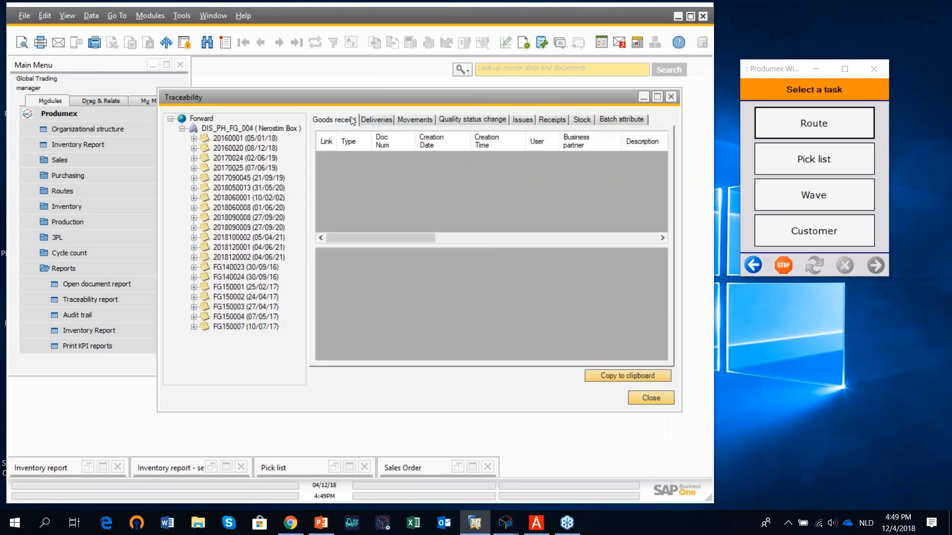
{"action": "left_click", "coordinate": [275, 178]}
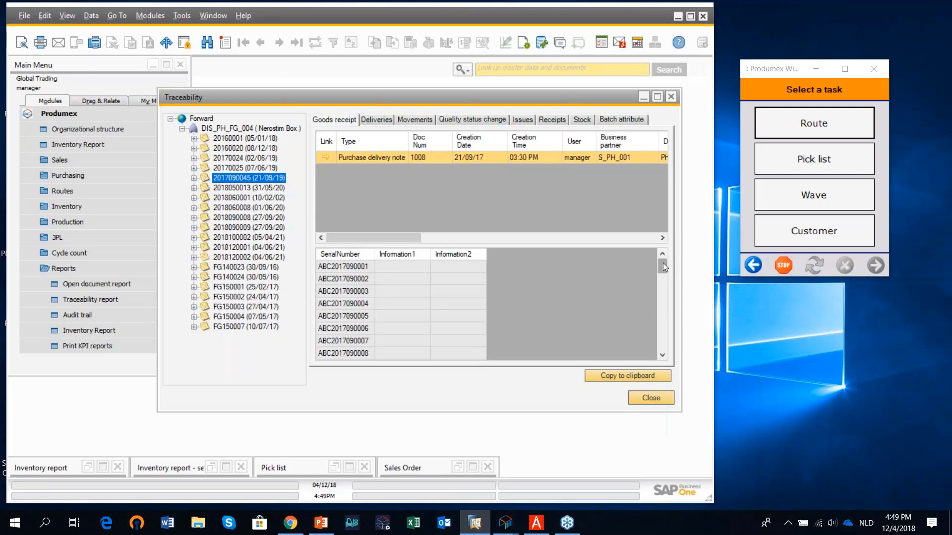
{"action": "left_click_drag", "start_coordinate": [662, 263], "coordinate": [669, 342]}
{"action": "left_click", "coordinate": [381, 120]}
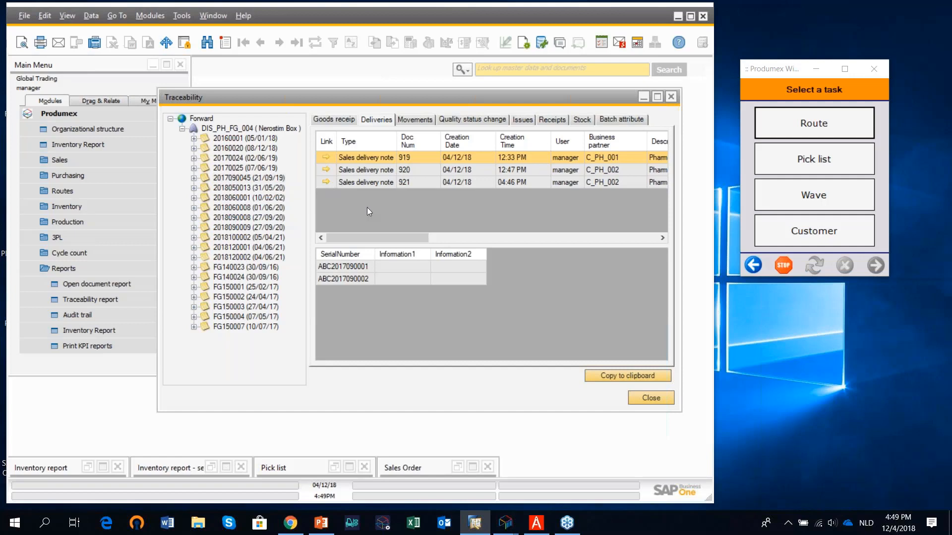
{"action": "left_click", "coordinate": [366, 171]}
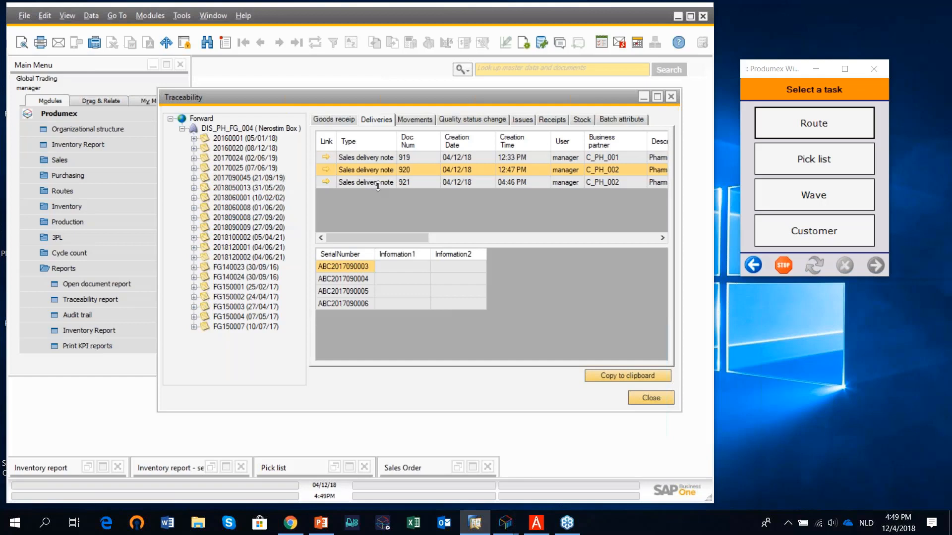
{"action": "left_click", "coordinate": [380, 186]}
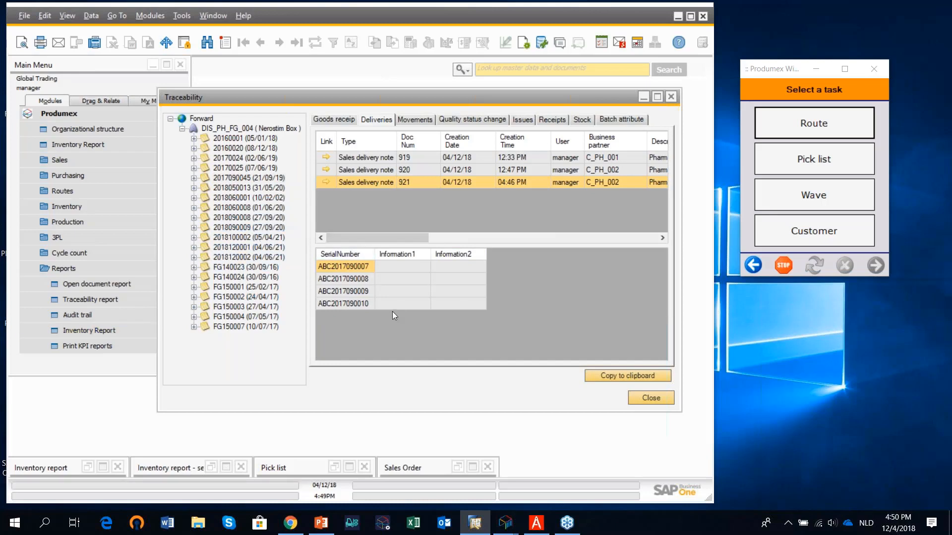
{"action": "left_click", "coordinate": [428, 122]}
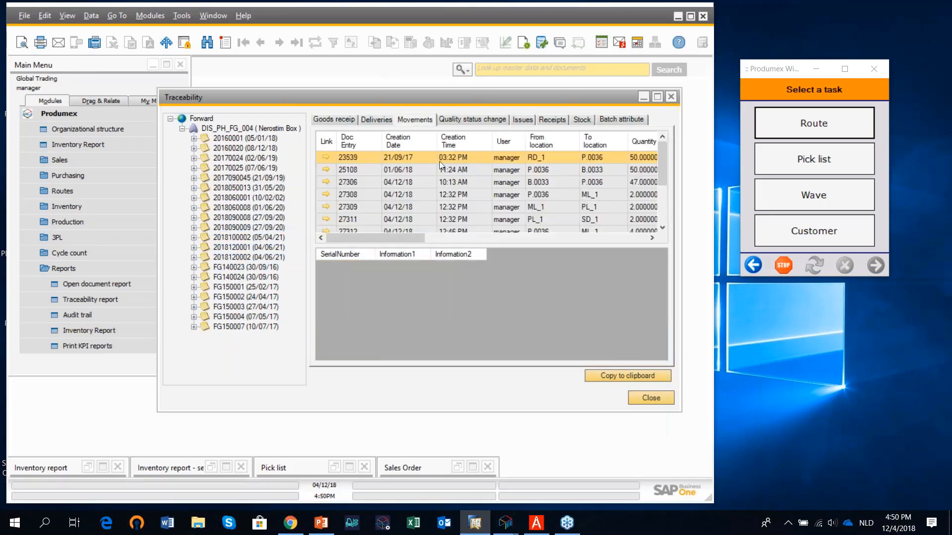
{"action": "scroll", "coordinate": [663, 161], "scroll_direction": "down", "scroll_amount": 4}
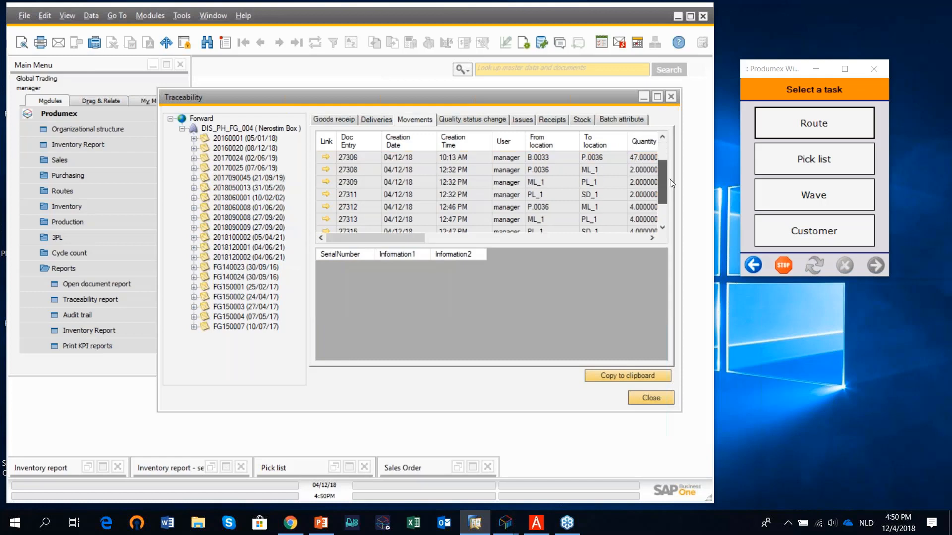
{"action": "scroll", "coordinate": [658, 180], "scroll_direction": "up", "scroll_amount": 4}
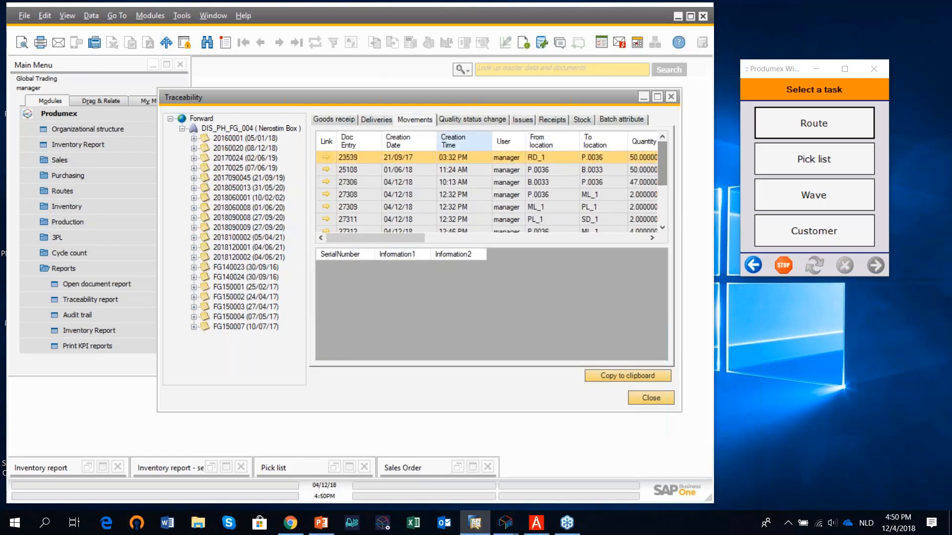
{"action": "left_click", "coordinate": [469, 120]}
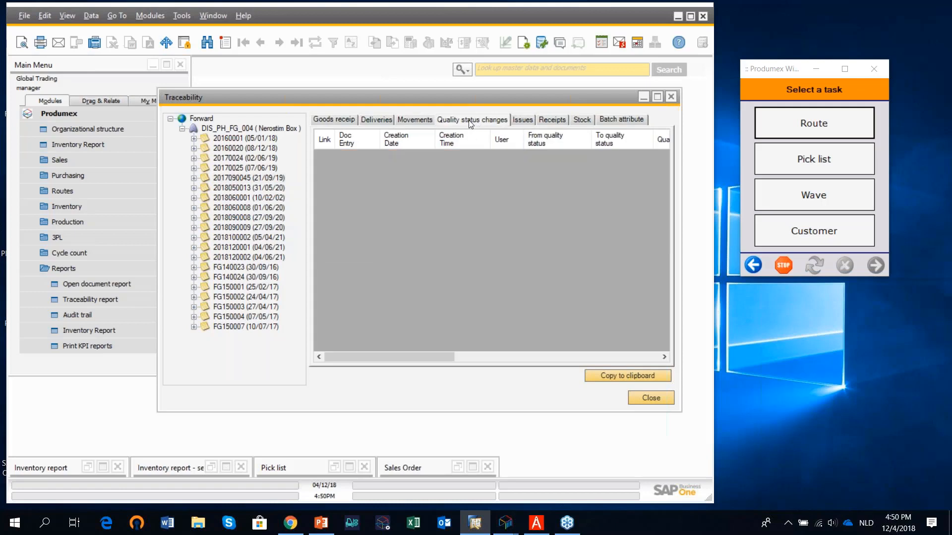
{"action": "left_click", "coordinate": [409, 121]}
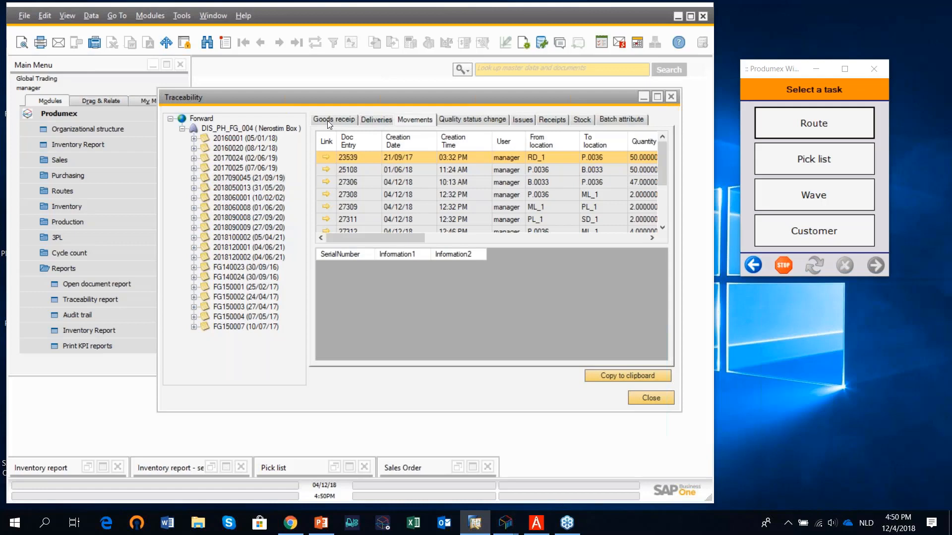
{"action": "left_click", "coordinate": [580, 119]}
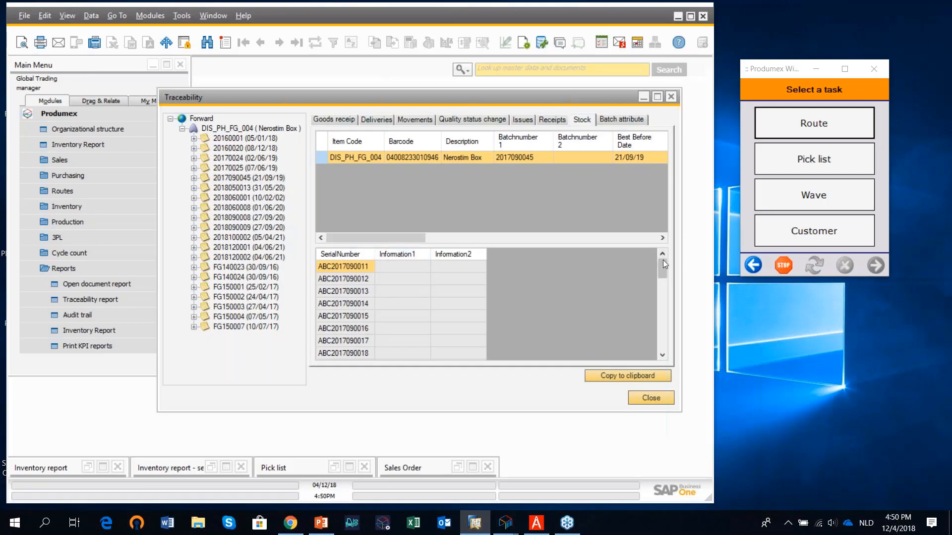
{"action": "mouse_move", "coordinate": [664, 263]}
{"action": "left_mouse_down"}
{"action": "mouse_move", "coordinate": [670, 351]}
{"action": "mouse_move", "coordinate": [661, 252]}
{"action": "left_mouse_up"}
{"action": "left_click", "coordinate": [378, 120]}
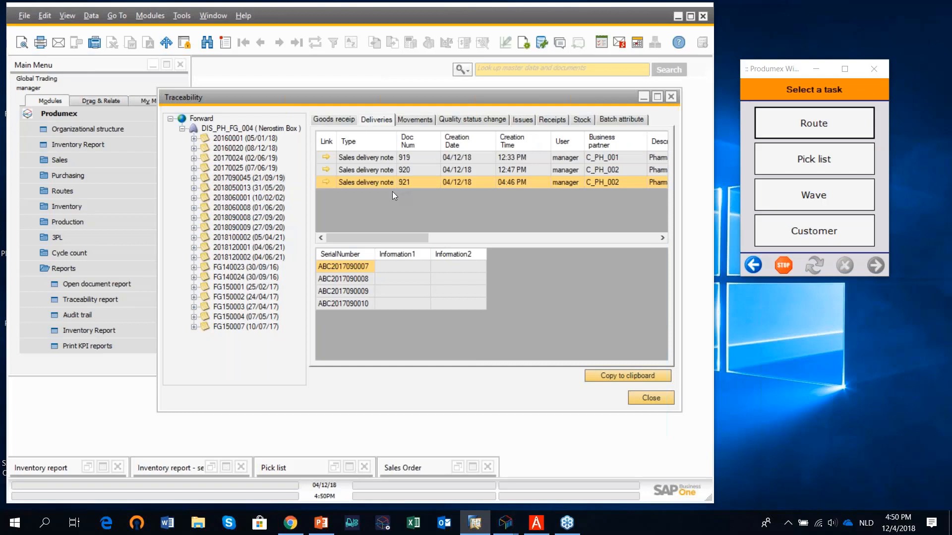